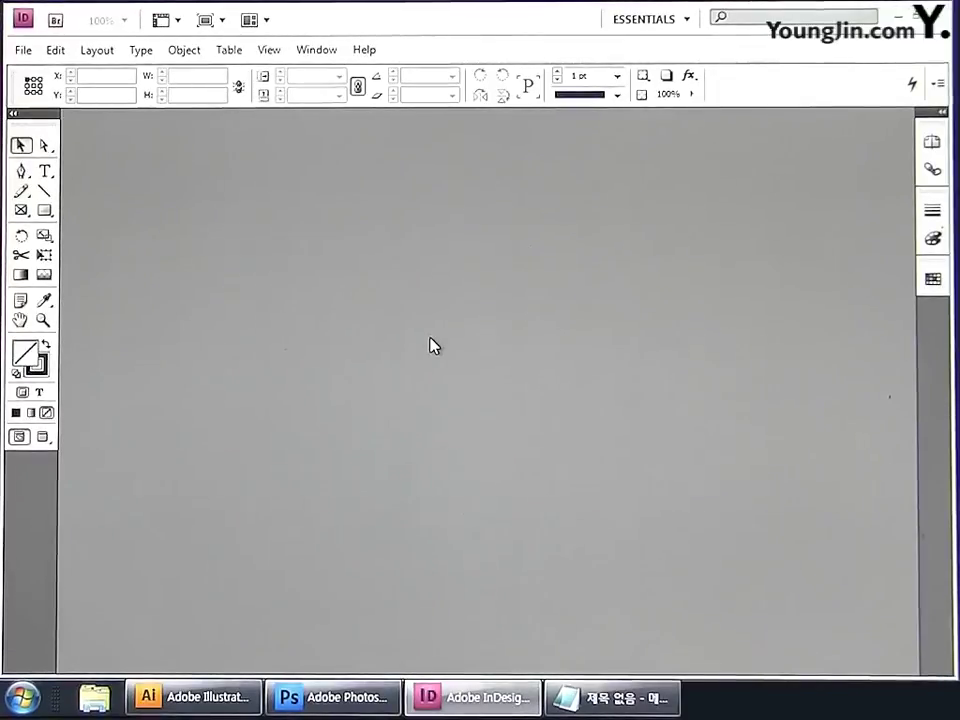
- Start a new document with Facing Pages turned off and the page size set to A4
{"action": "left_click", "coordinate": [22, 50]}
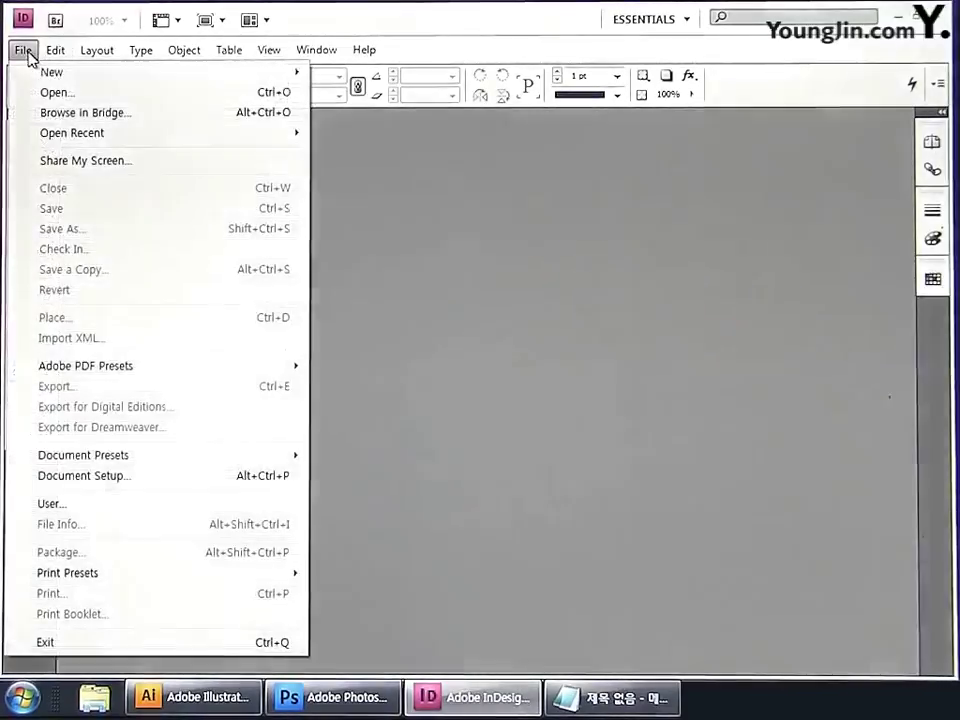
{"action": "mouse_move", "coordinate": [90, 80]}
{"action": "left_click", "coordinate": [369, 75]}
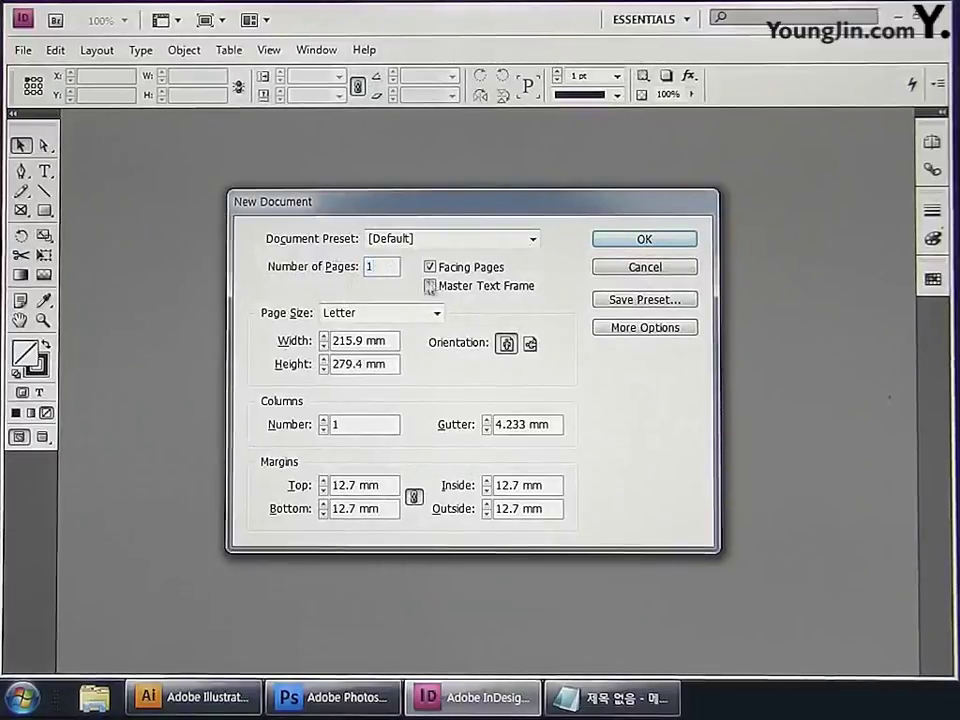
{"action": "left_click", "coordinate": [447, 277]}
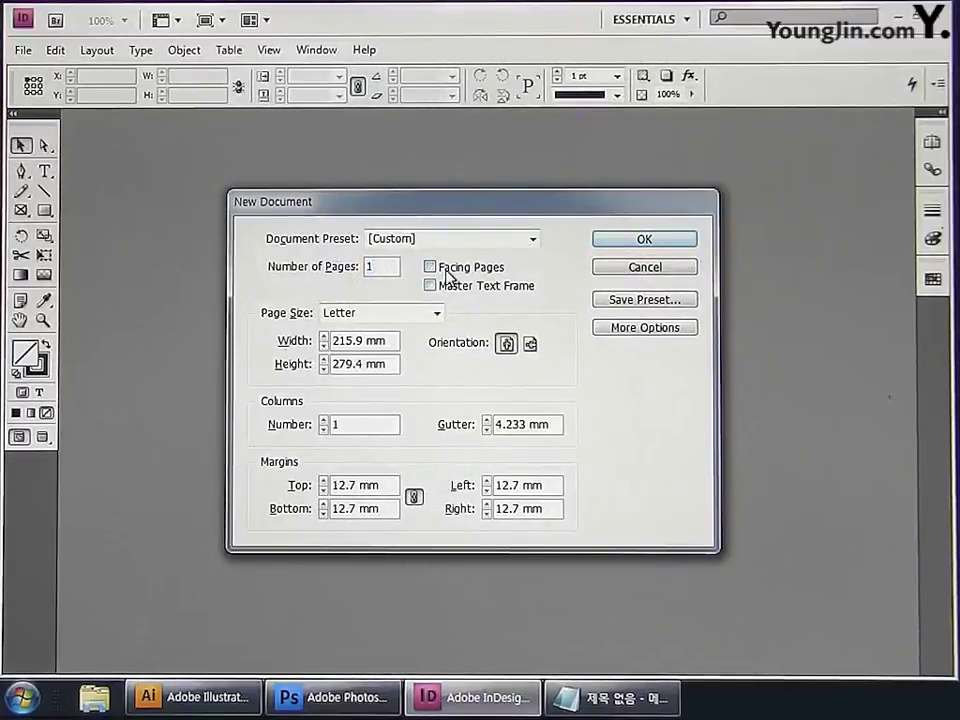
{"action": "left_click", "coordinate": [437, 313]}
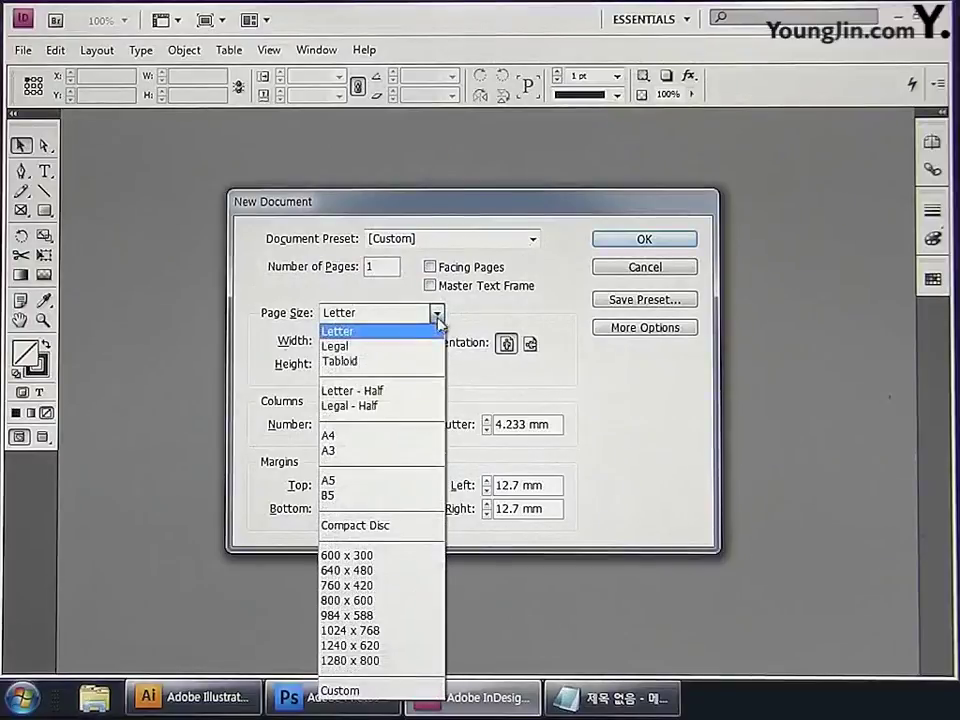
{"action": "left_click", "coordinate": [401, 439]}
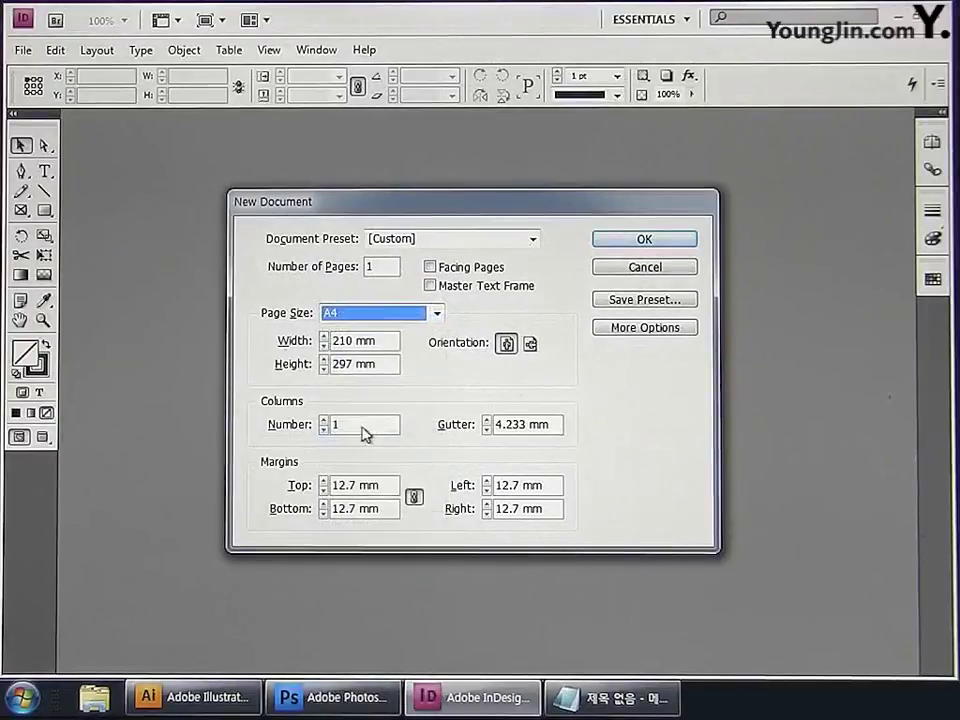
- Set the top and bottom margins to 30.5 mm and the left and right margins to 17 mm, and create the document
{"action": "left_click", "coordinate": [386, 485]}
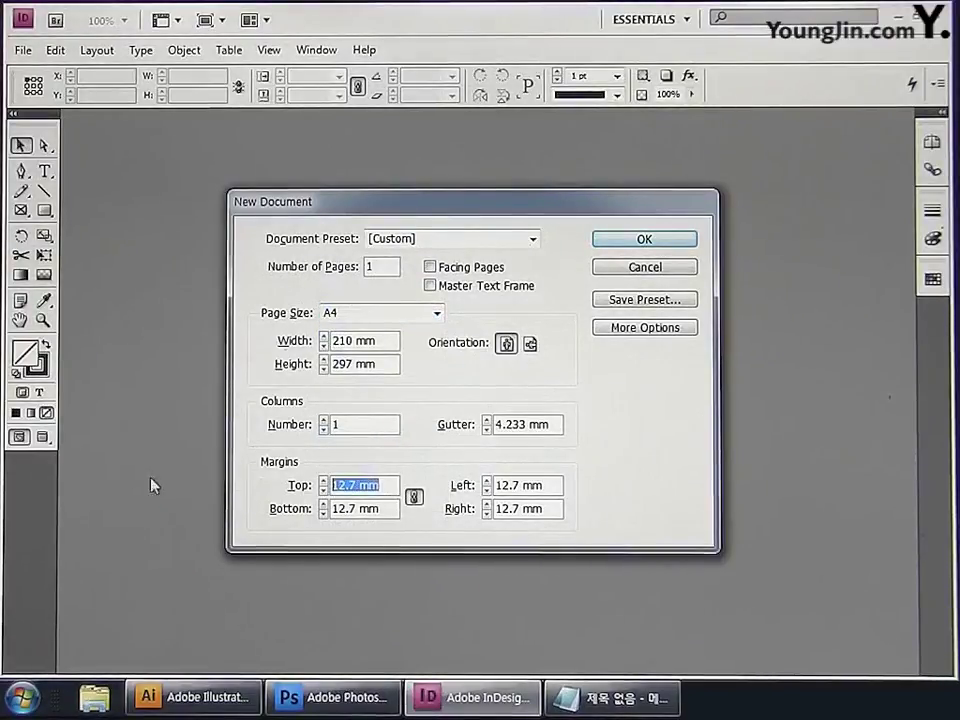
{"action": "type", "text": "30."}
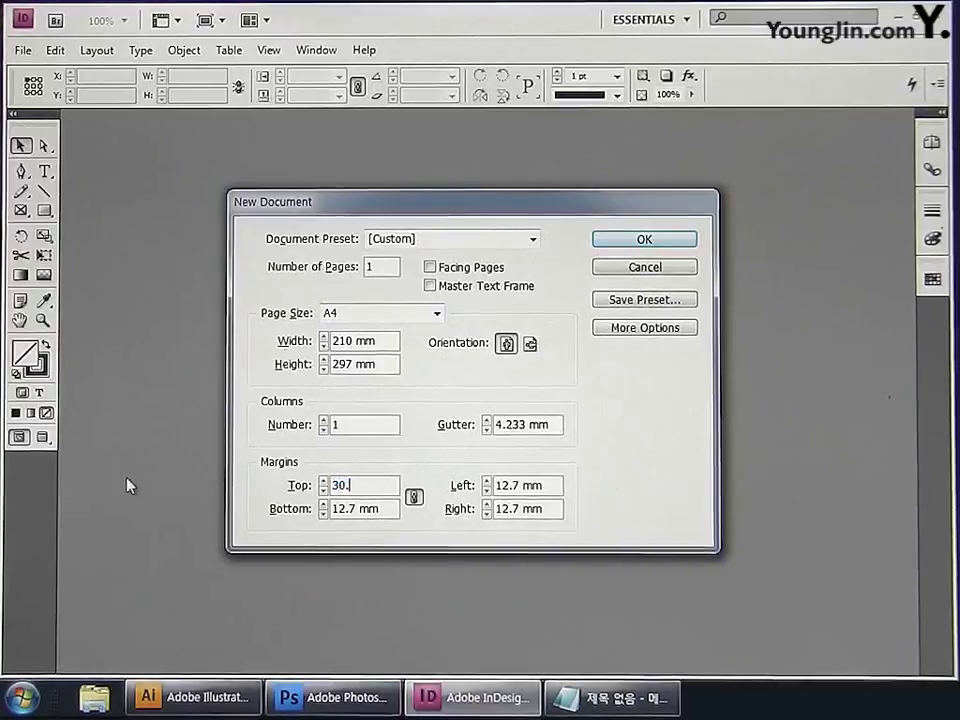
{"action": "type", "text": "5"}
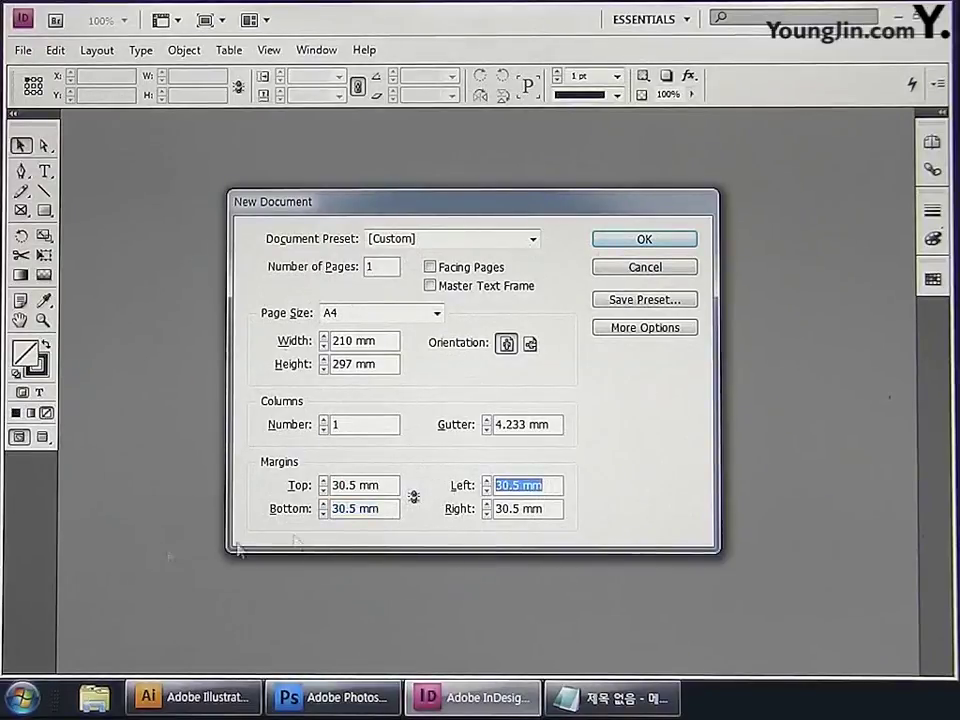
{"action": "type", "text": "17"}
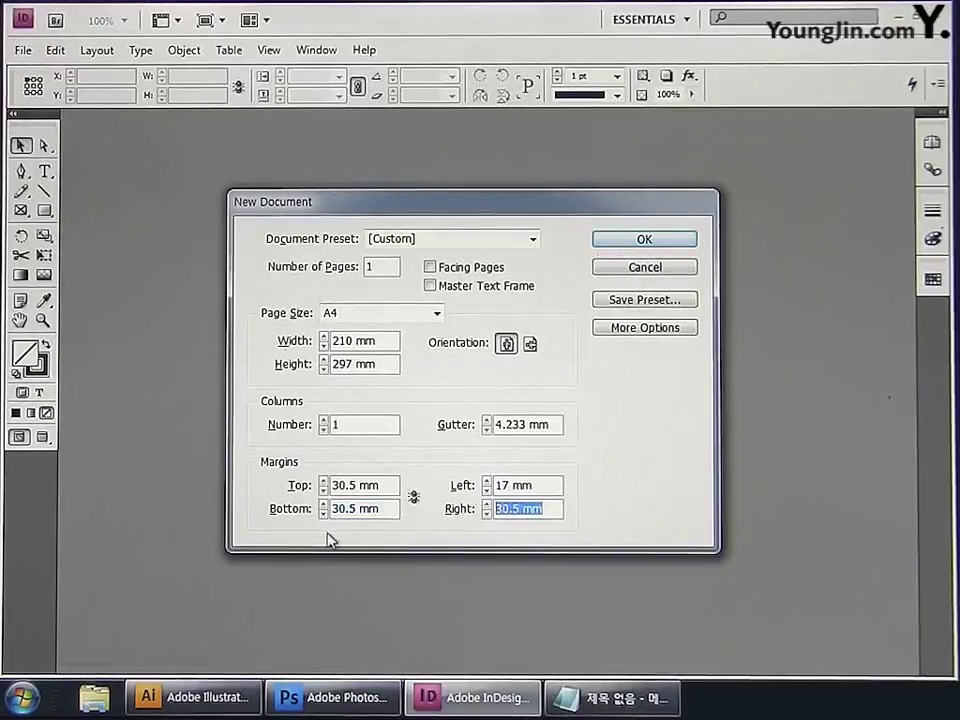
{"action": "type", "text": "17"}
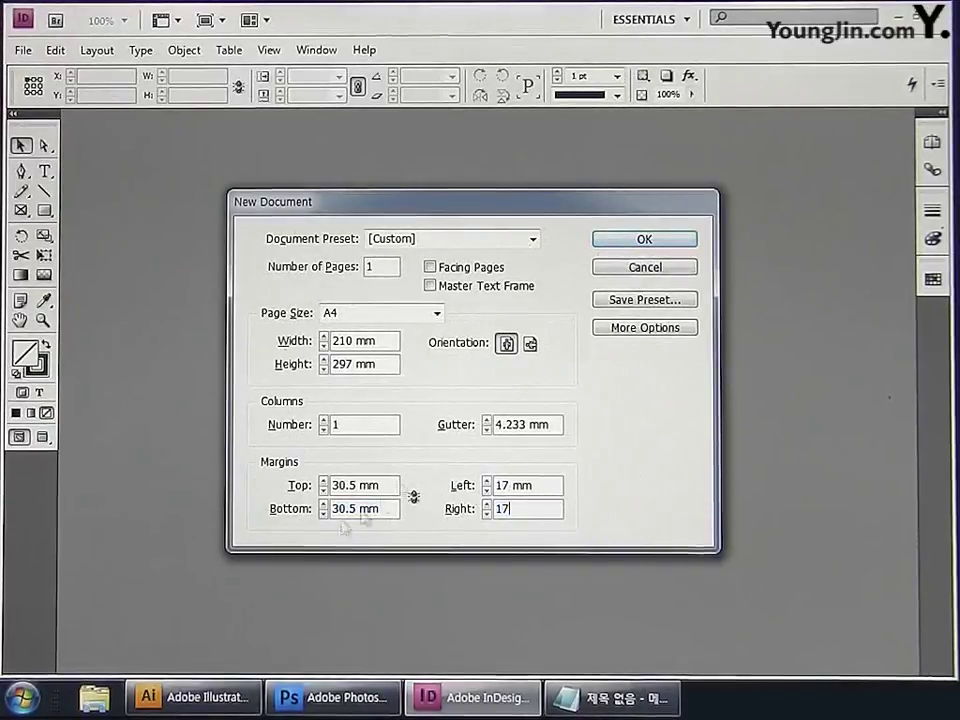
{"action": "left_click", "coordinate": [645, 239]}
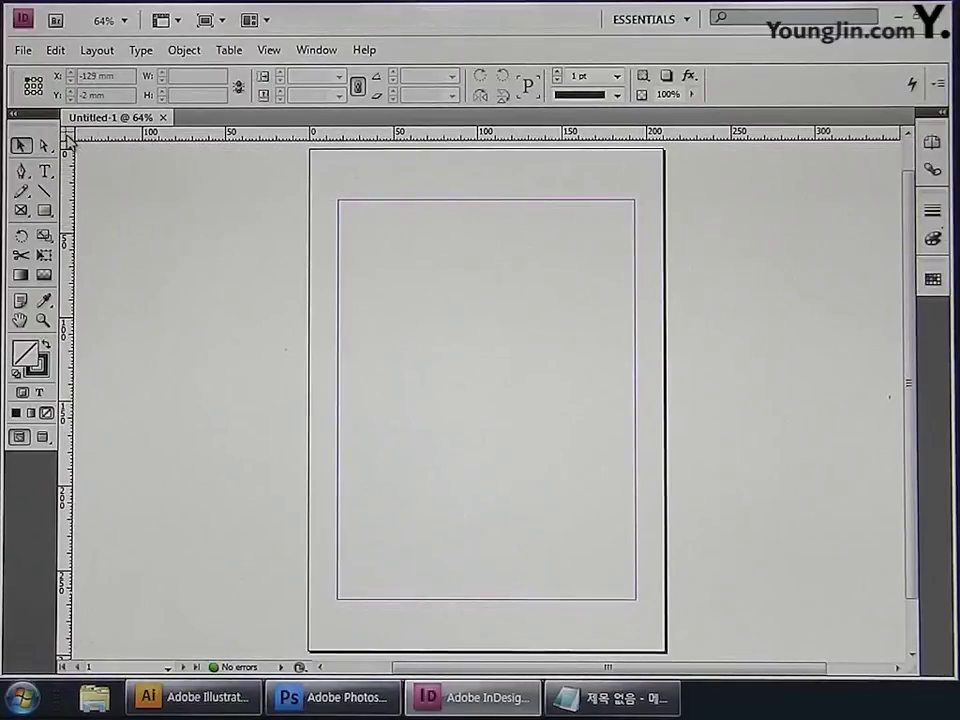
- Move the ruler origin to the upper-left margin corner and place a vertical guide at X 3 mm
{"action": "left_click_drag", "start_coordinate": [78, 146], "coordinate": [338, 200]}
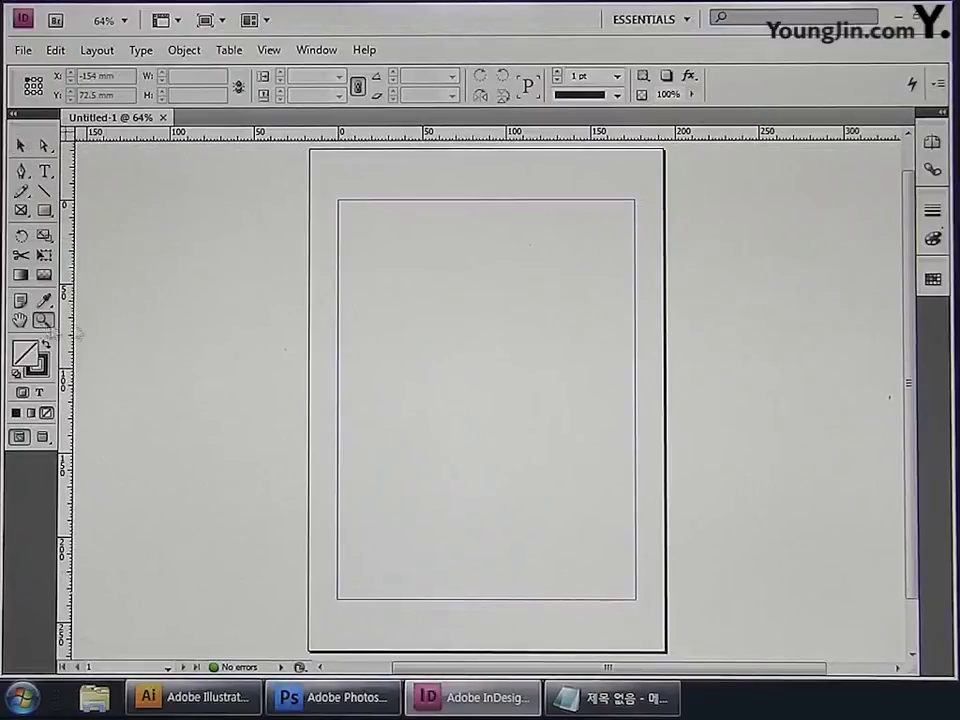
{"action": "left_click_drag", "start_coordinate": [312, 183], "coordinate": [377, 231]}
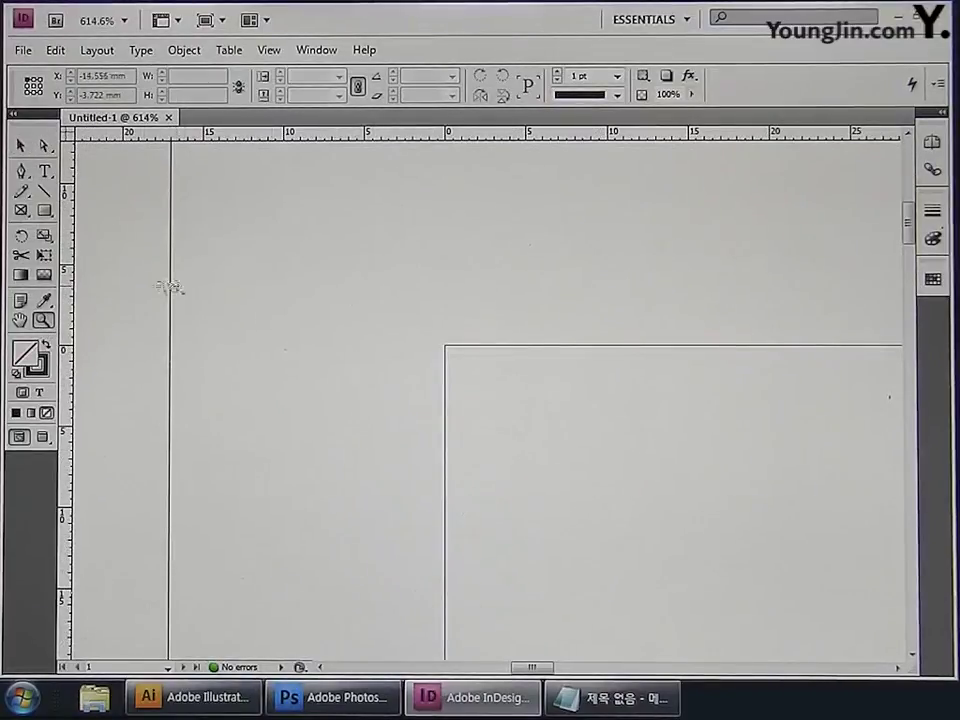
{"action": "left_click_drag", "start_coordinate": [69, 294], "coordinate": [494, 365]}
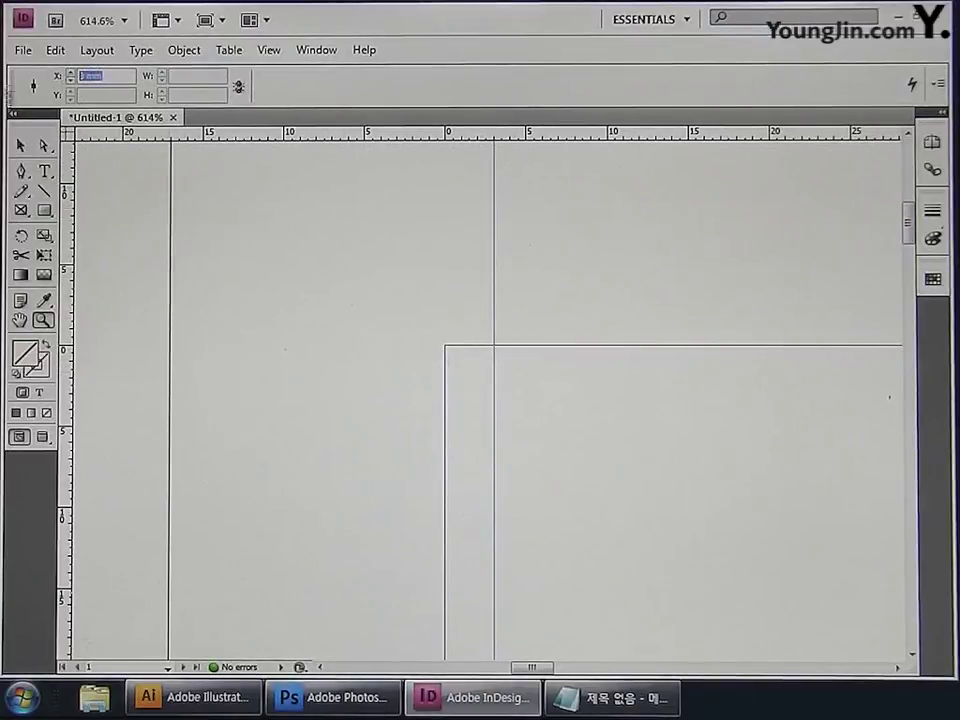
{"action": "key", "text": "Return"}
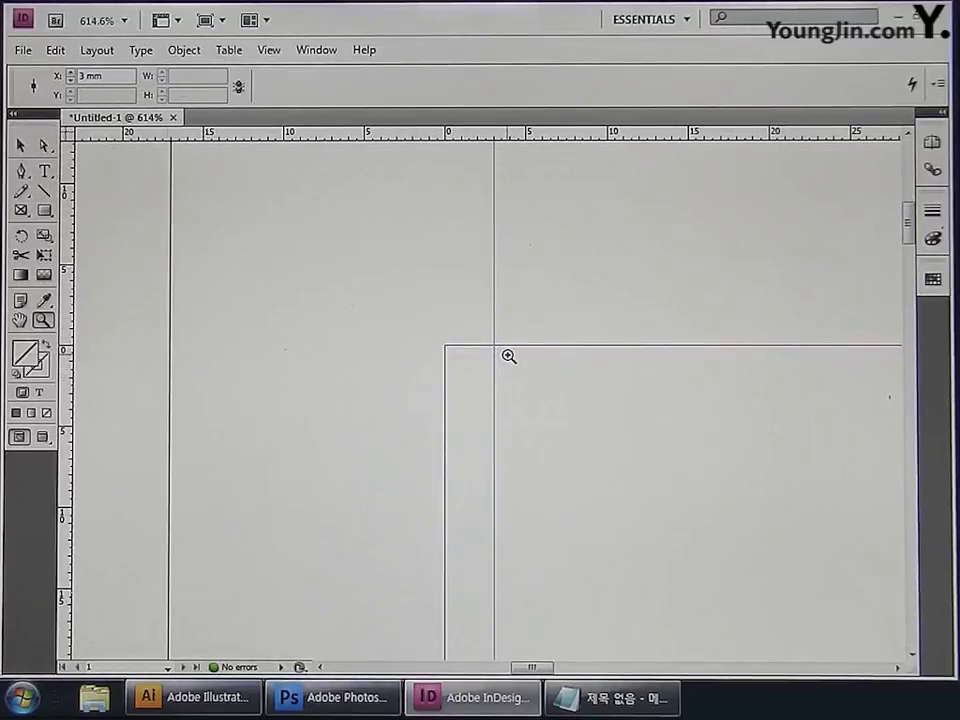
- Add a horizontal guide just inside the upper margin and set its Y position to 3 mm
{"action": "left_click_drag", "start_coordinate": [483, 143], "coordinate": [495, 399]}
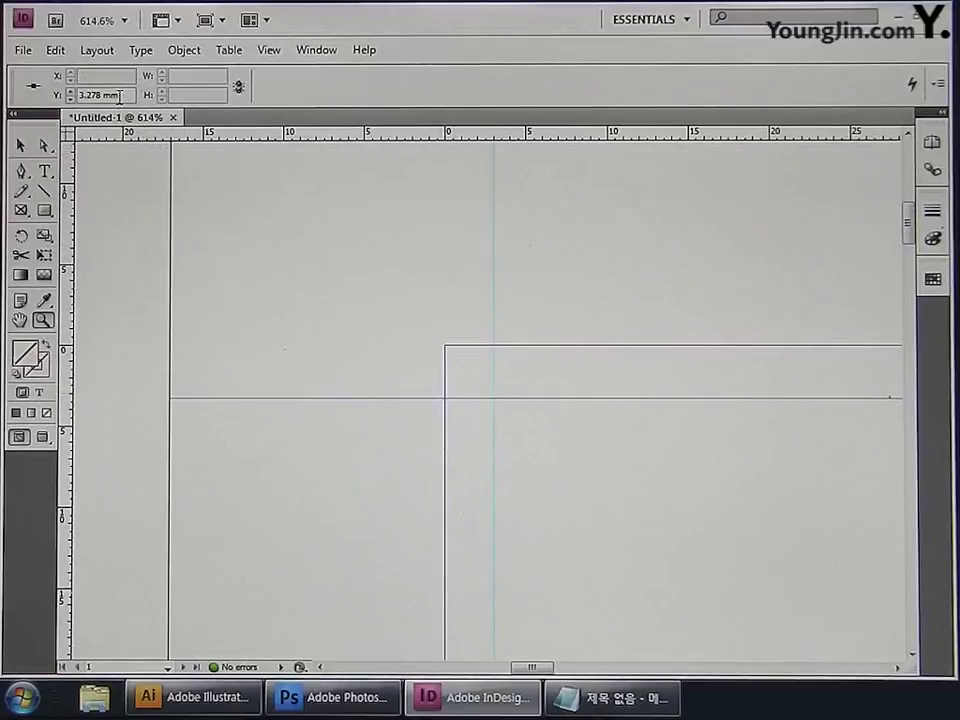
{"action": "type", "text": "3"}
{"action": "key", "text": "Return"}
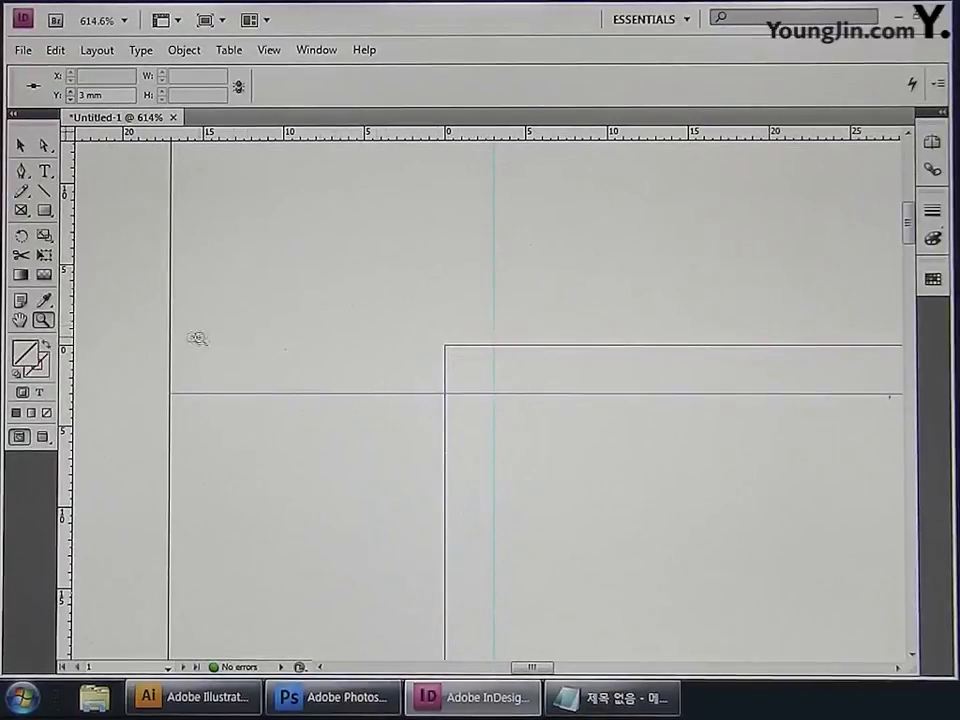
- Add a vertical guide just inside the right margin and set its X position to 173 mm
{"action": "double_click", "coordinate": [20, 320]}
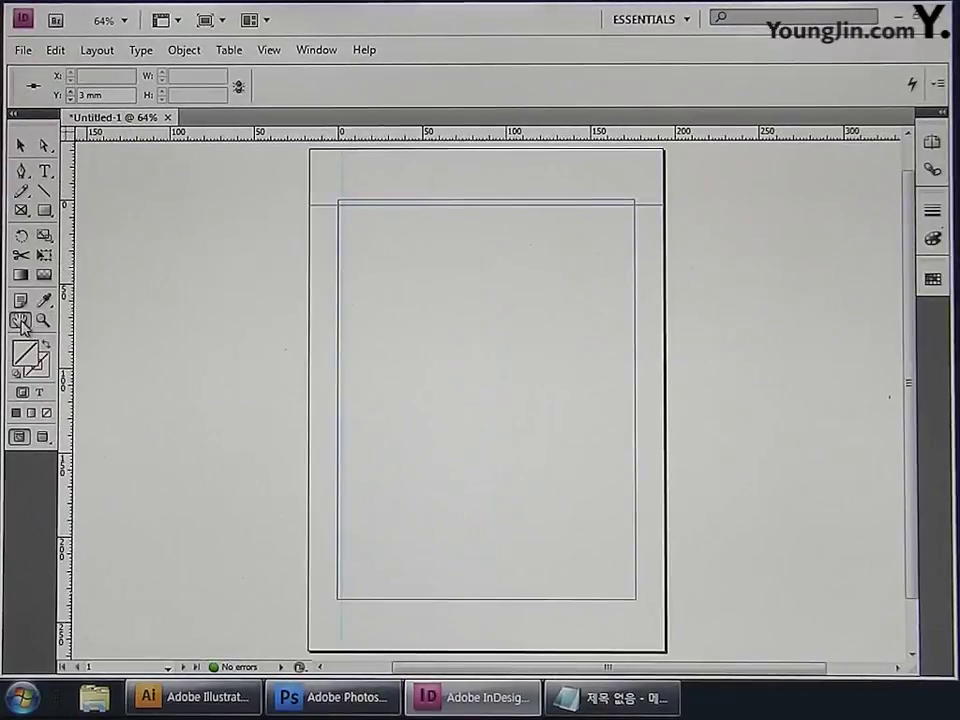
{"action": "left_click", "coordinate": [43, 320]}
{"action": "left_click_drag", "start_coordinate": [591, 573], "coordinate": [661, 621]}
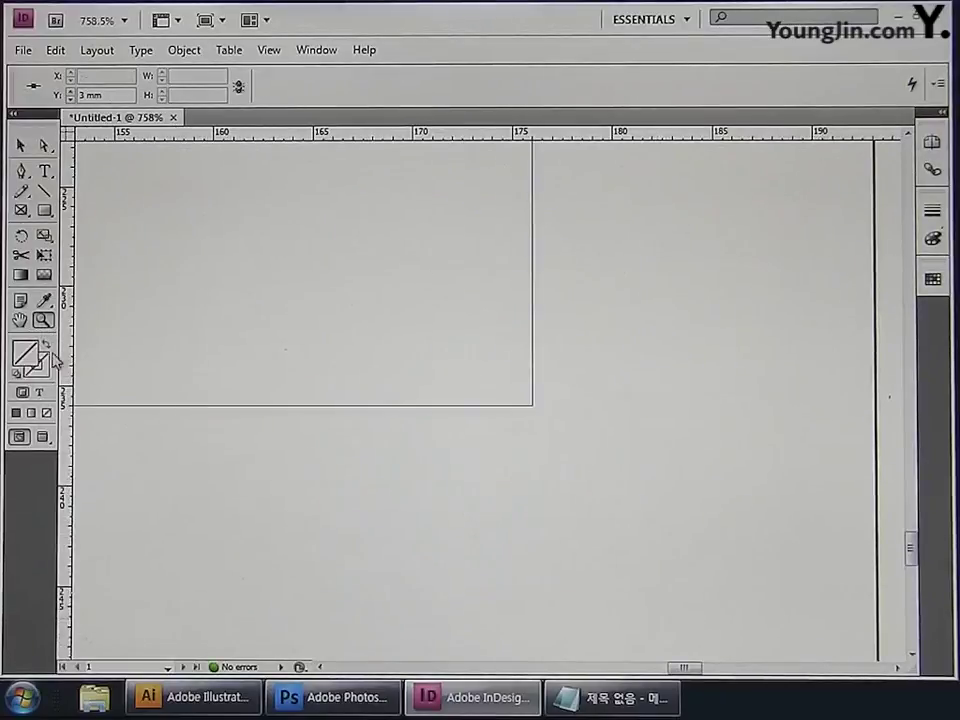
{"action": "double_click", "coordinate": [20, 320]}
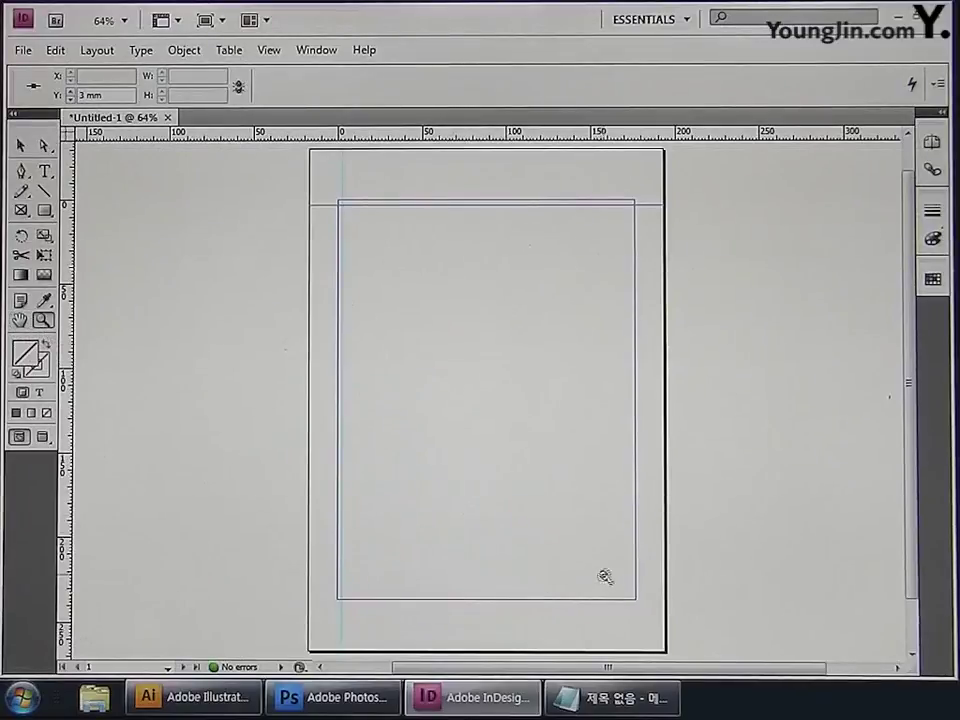
{"action": "left_click_drag", "start_coordinate": [605, 577], "coordinate": [655, 620]}
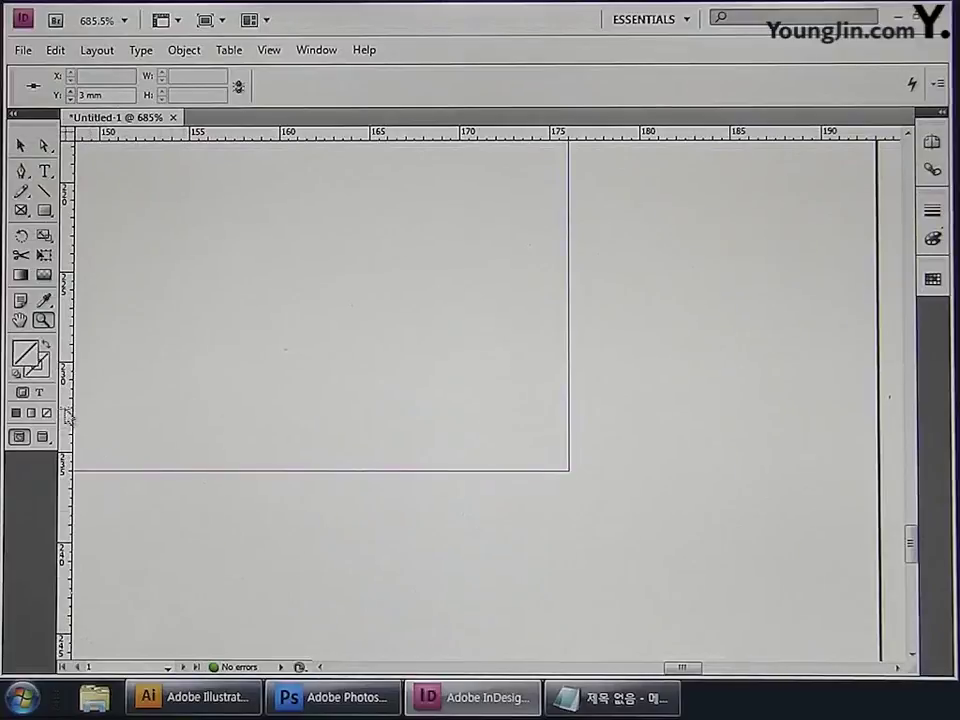
{"action": "left_click_drag", "start_coordinate": [68, 418], "coordinate": [527, 439]}
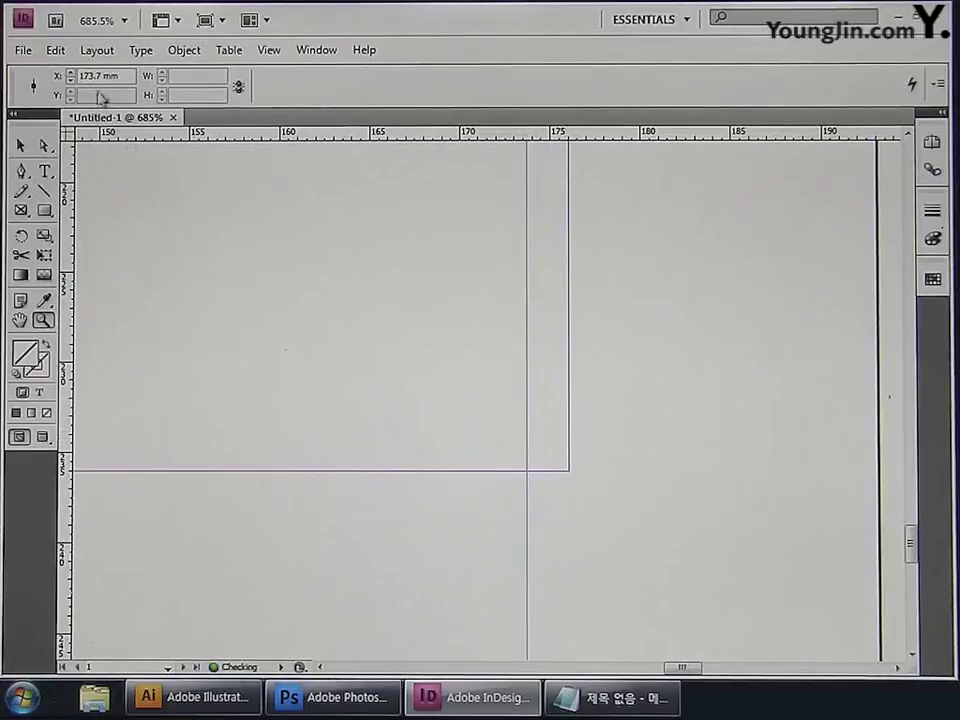
{"action": "triple_click", "coordinate": [115, 80]}
{"action": "type", "text": "1"}
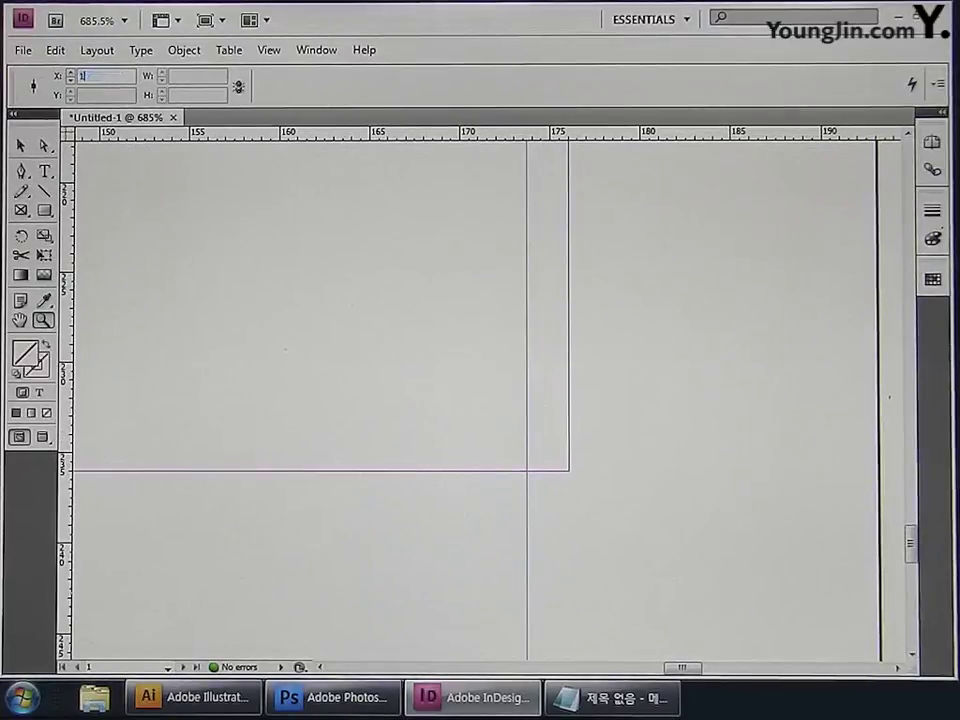
{"action": "type", "text": "73"}
{"action": "key", "text": "Return"}
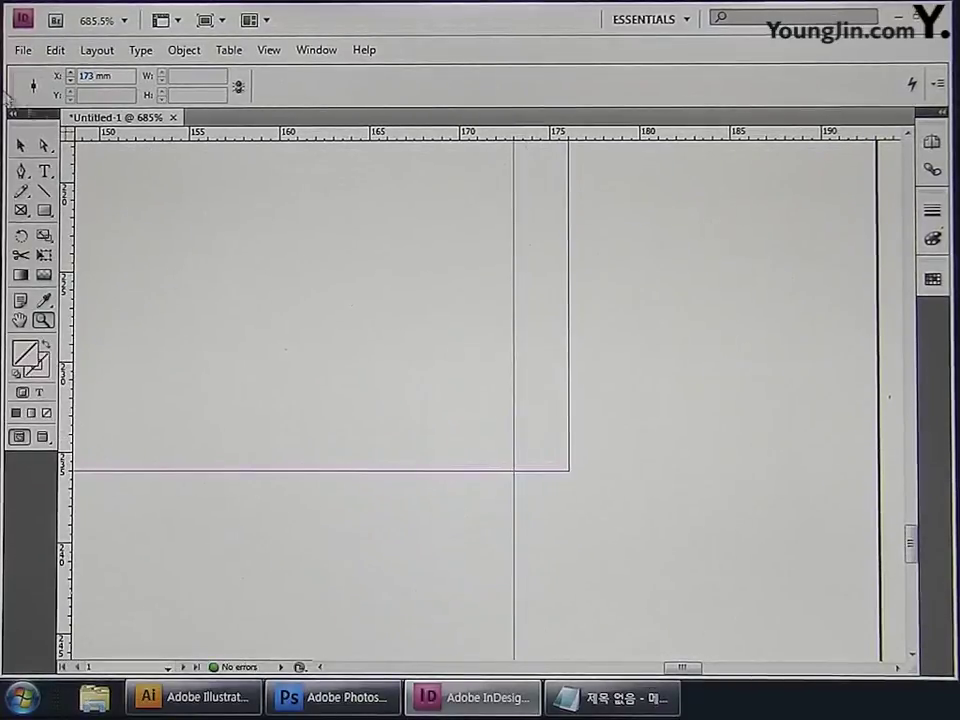
- Add a horizontal guide just inside the lower margin and set its Y position to 233 mm
{"action": "left_click_drag", "start_coordinate": [316, 136], "coordinate": [453, 411]}
{"action": "left_click_drag", "start_coordinate": [127, 95], "coordinate": [78, 95]}
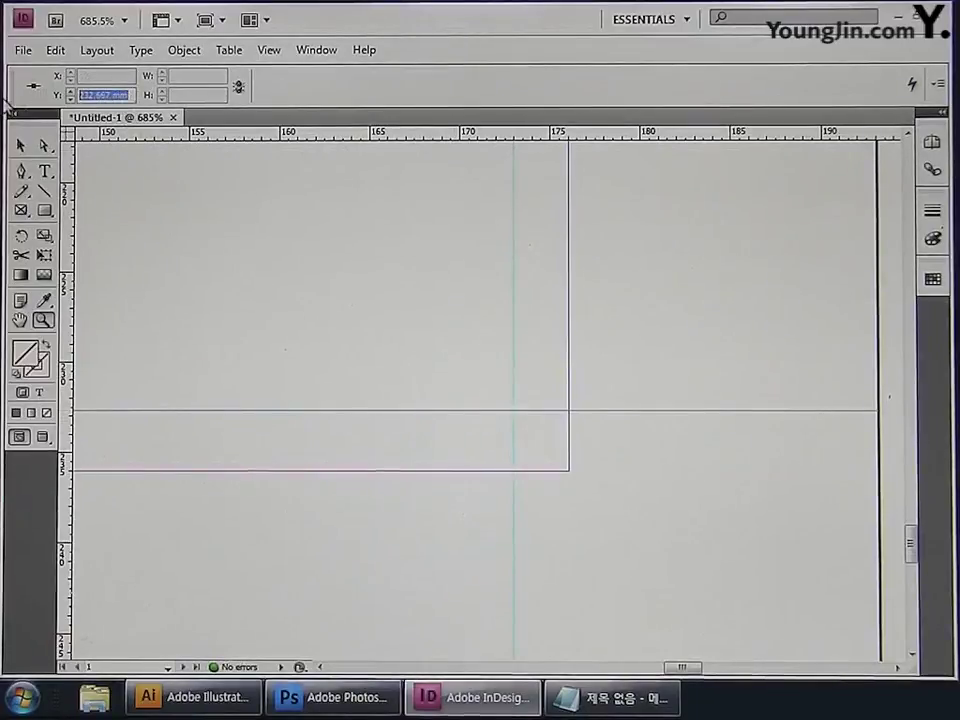
{"action": "type", "text": "233"}
{"action": "key", "text": "Return"}
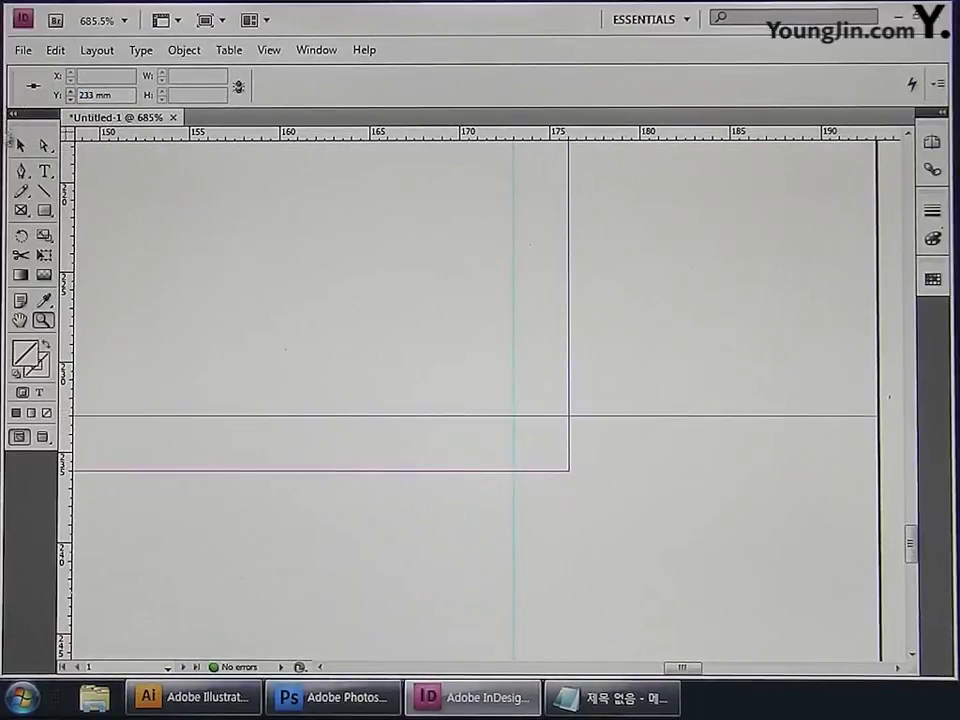
- Draw a vertical and a horizontal crop-mark line outside the upper-left margin corner, setting the length of each to 5 mm
{"action": "double_click", "coordinate": [20, 322]}
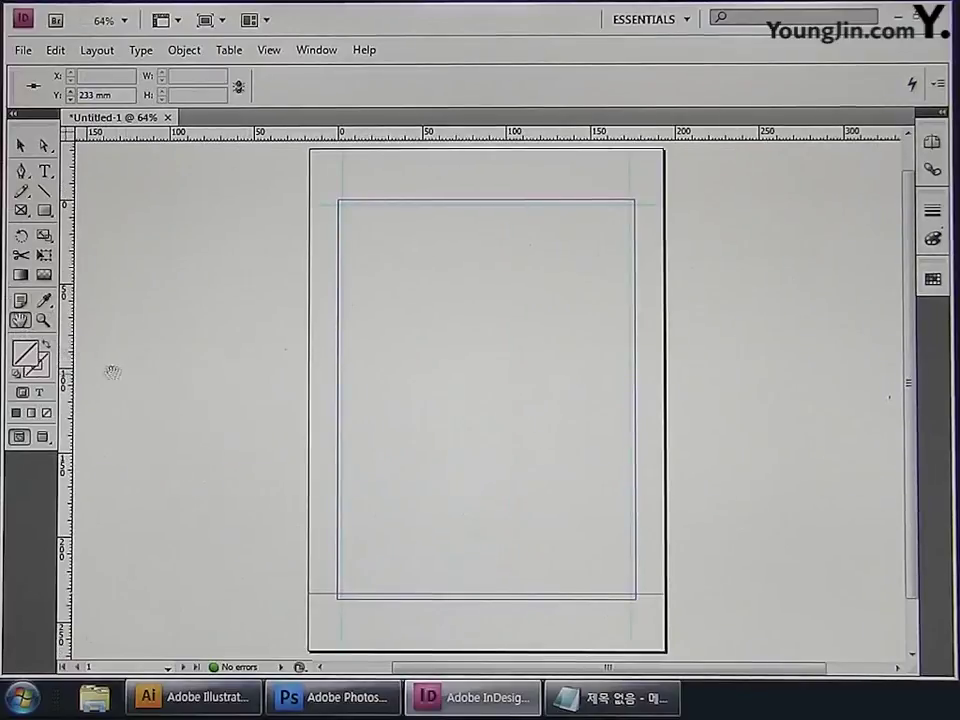
{"action": "left_click_drag", "start_coordinate": [317, 182], "coordinate": [364, 231]}
{"action": "left_click", "coordinate": [44, 190]}
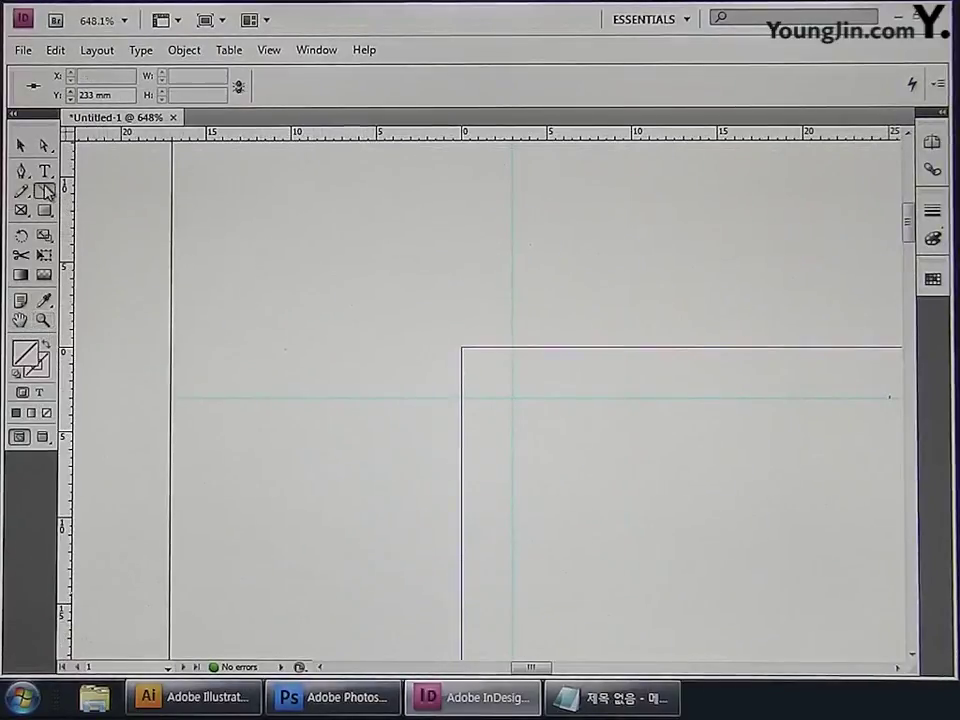
{"action": "left_click_drag", "start_coordinate": [492, 335], "coordinate": [492, 247]}
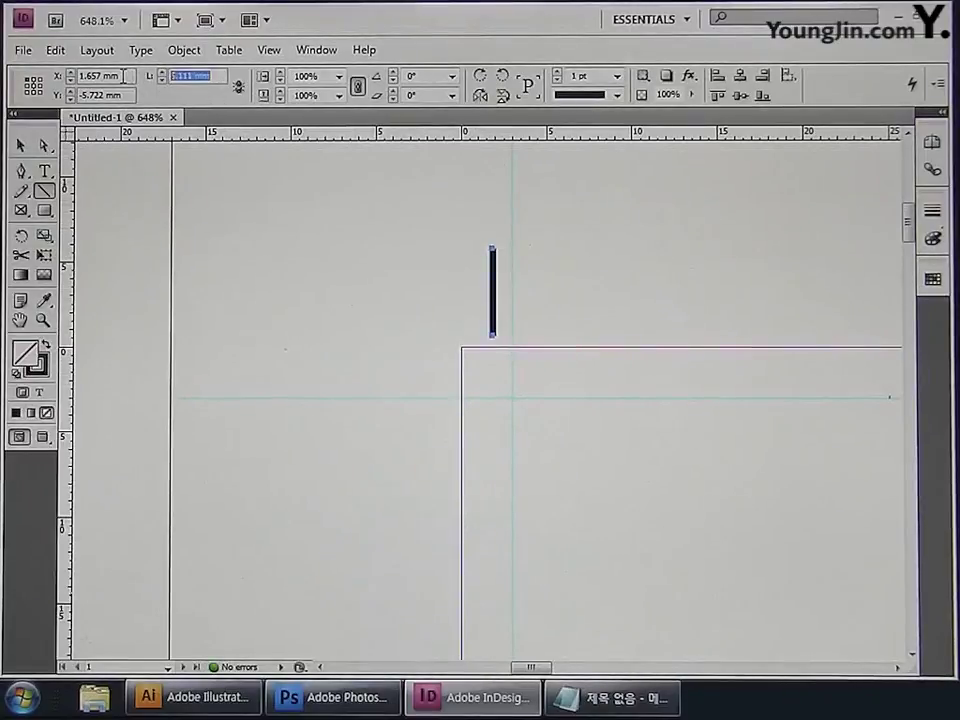
{"action": "type", "text": "5"}
{"action": "key", "text": "Return"}
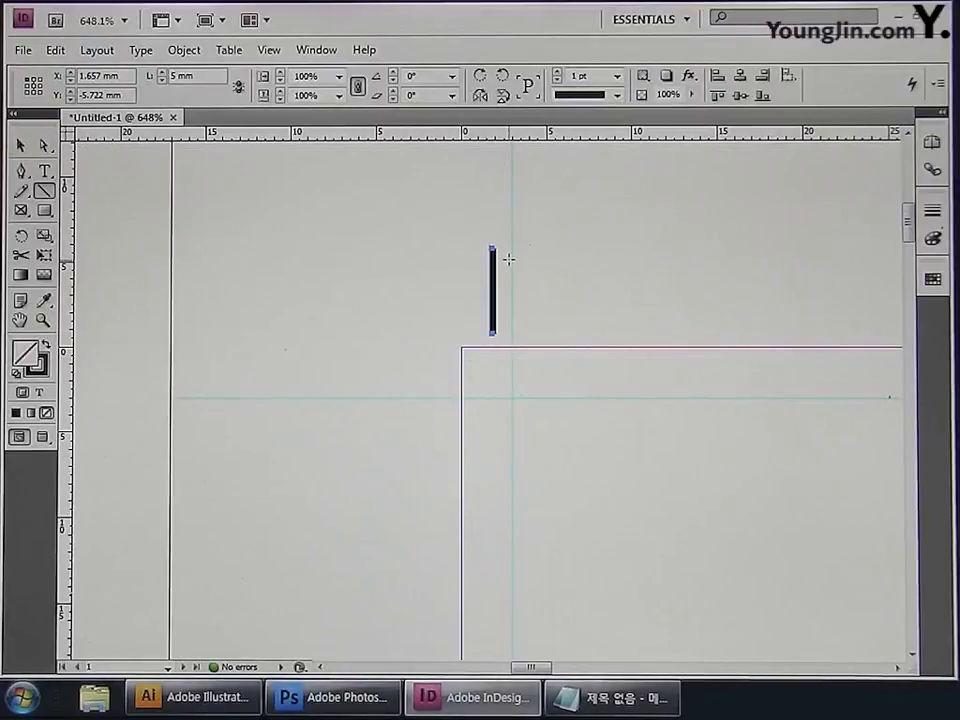
{"action": "left_click_drag", "start_coordinate": [435, 383], "coordinate": [331, 384]}
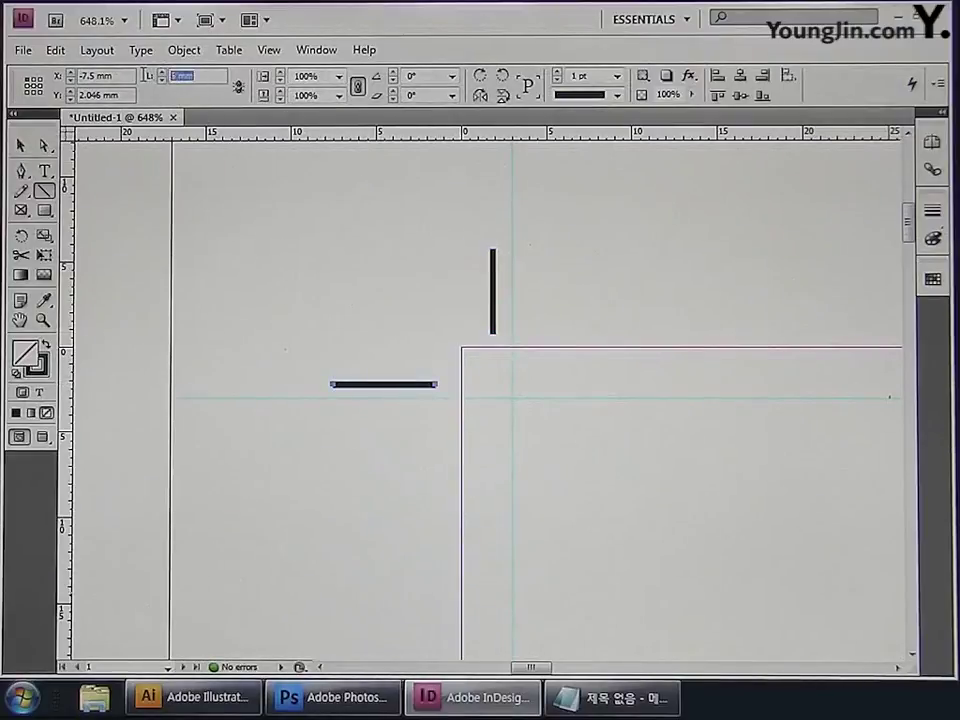
{"action": "key", "text": "Return"}
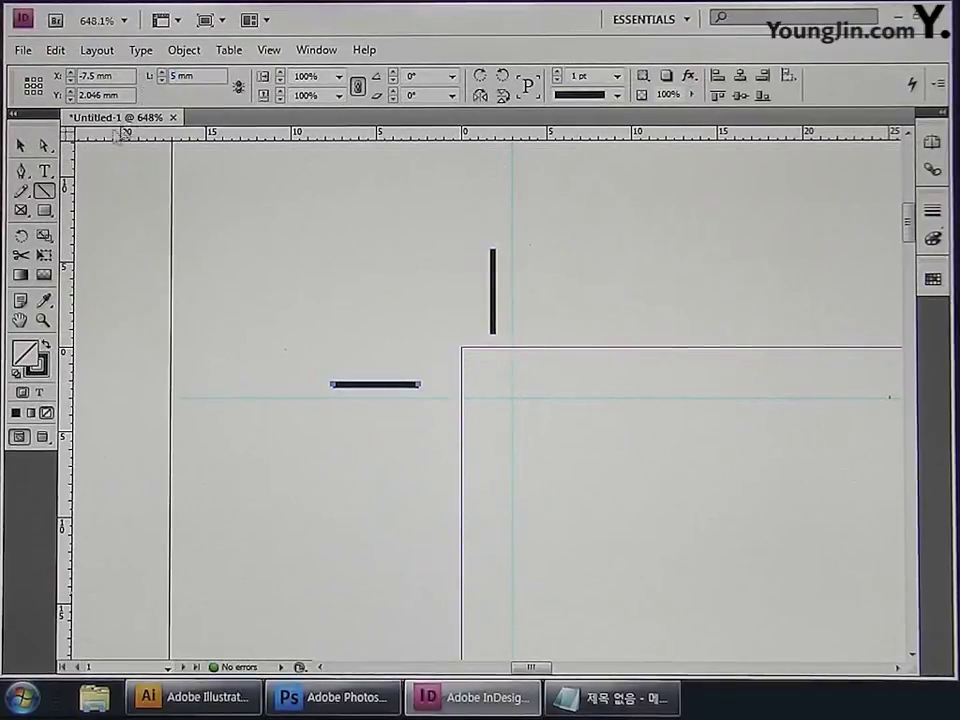
- Move the vertical line against the upper margin edge and the horizontal line against the left margin edge, aligning both with the 3 mm guides
{"action": "left_click", "coordinate": [20, 145]}
{"action": "left_click", "coordinate": [437, 310]}
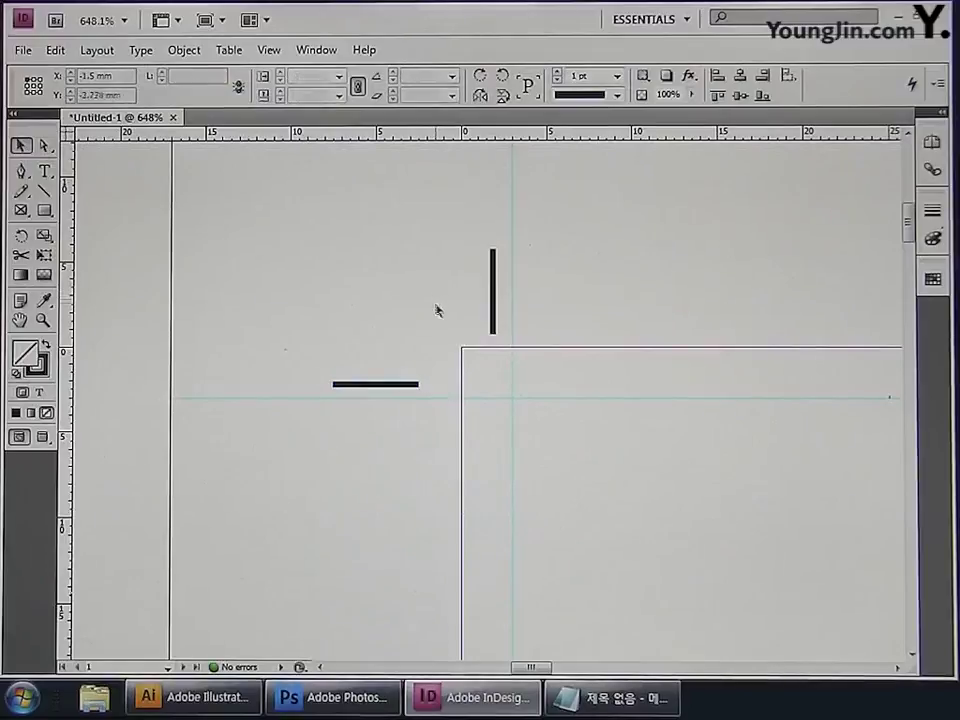
{"action": "left_click_drag", "start_coordinate": [492, 310], "coordinate": [509, 324]}
{"action": "left_click_drag", "start_coordinate": [407, 388], "coordinate": [443, 399]}
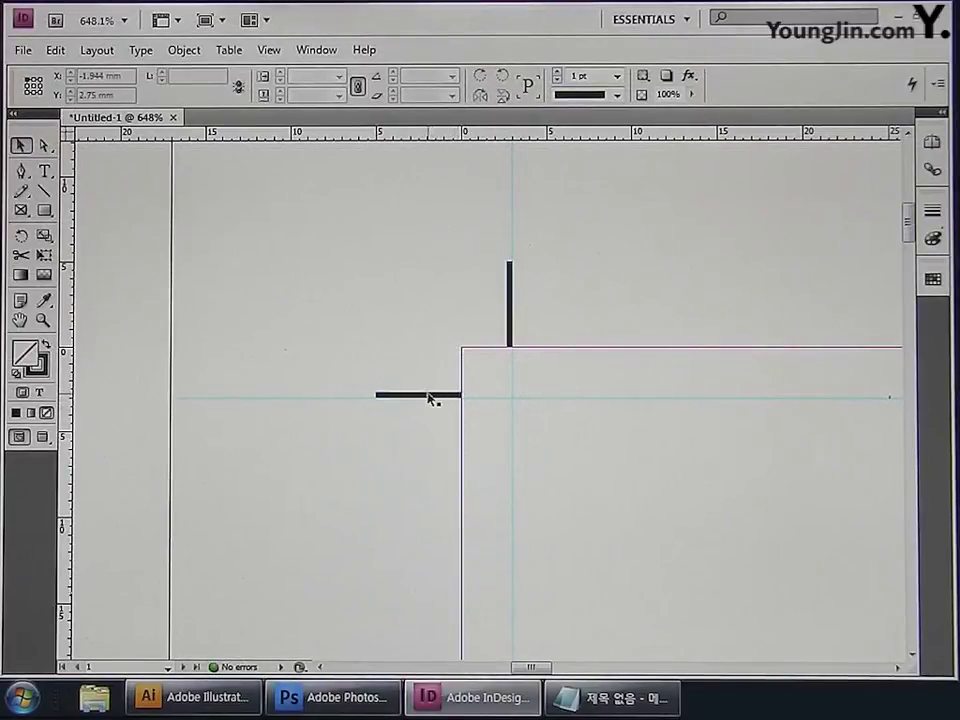
- Copy both crop-mark lines to the upper-right margin corner and place them against the margin edges, aligned with the 3 mm guides
{"action": "left_click", "coordinate": [430, 396]}
{"action": "left_click", "coordinate": [509, 336], "text": "shift"}
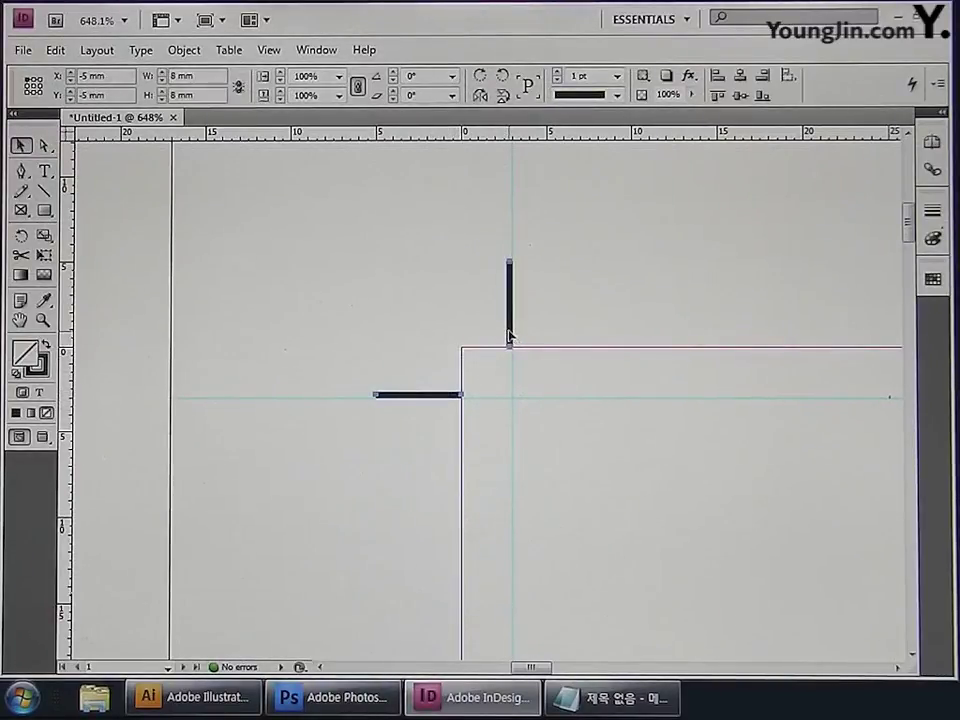
{"action": "double_click", "coordinate": [20, 320]}
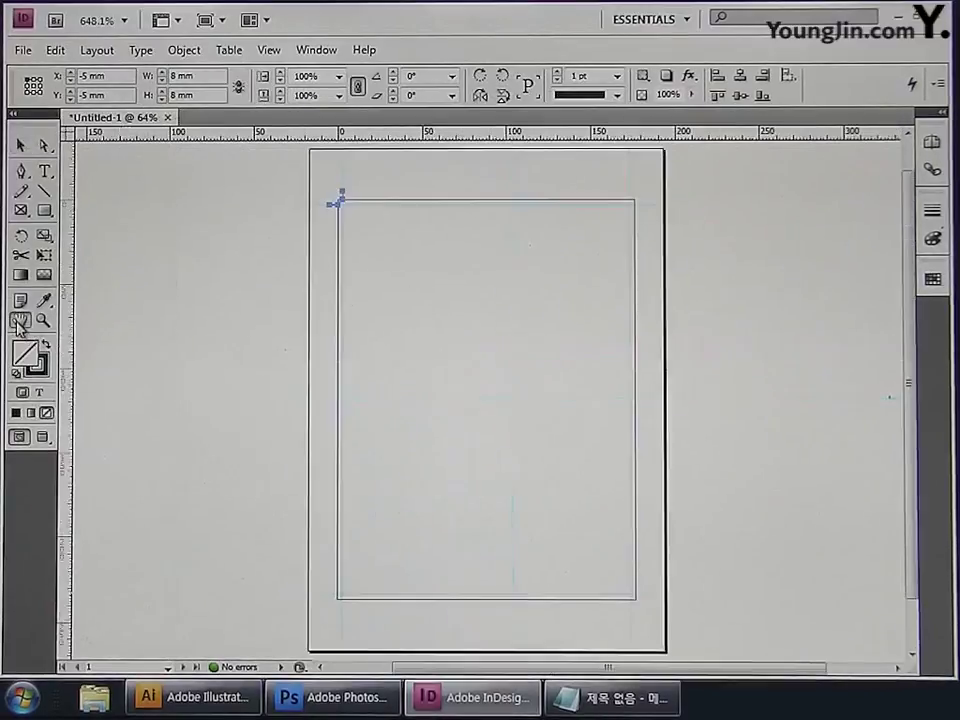
{"action": "left_click", "coordinate": [44, 320]}
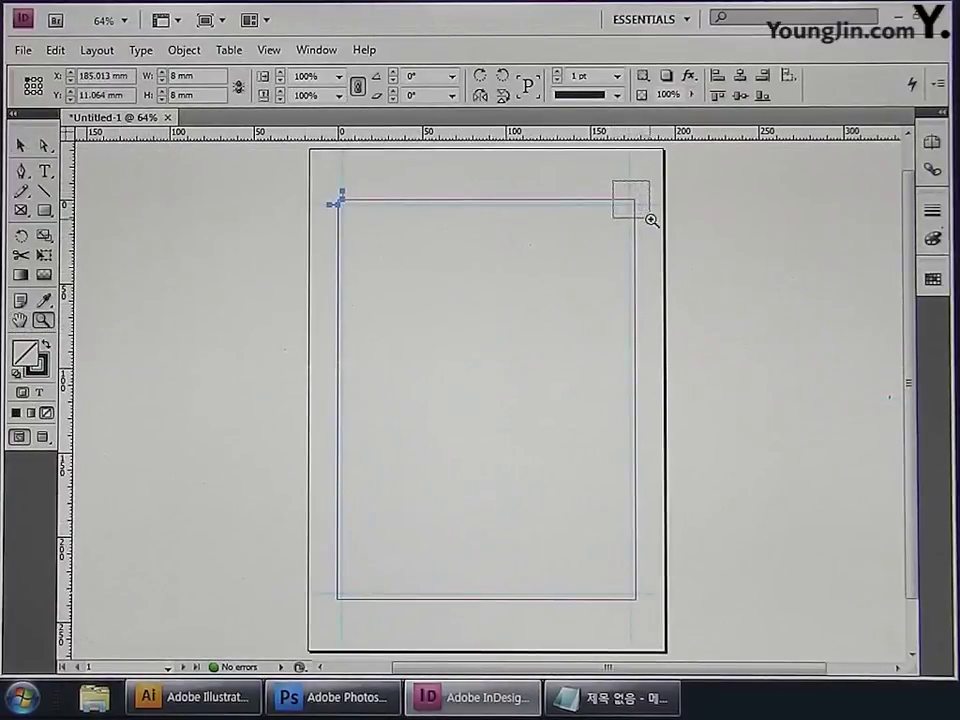
{"action": "left_click_drag", "start_coordinate": [651, 219], "coordinate": [651, 220]}
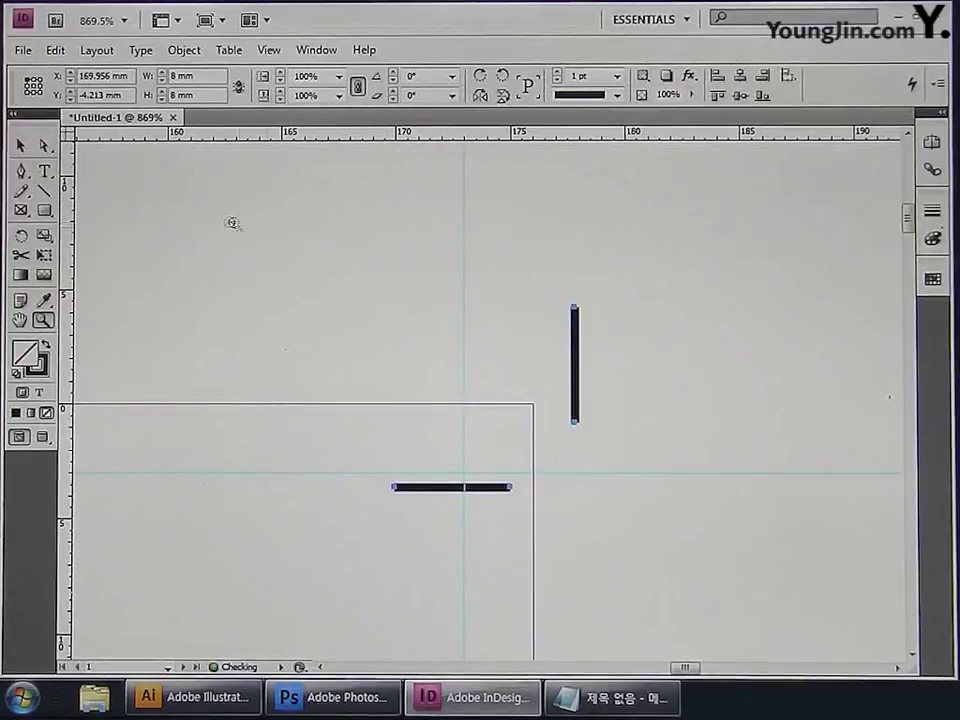
{"action": "left_click", "coordinate": [393, 322]}
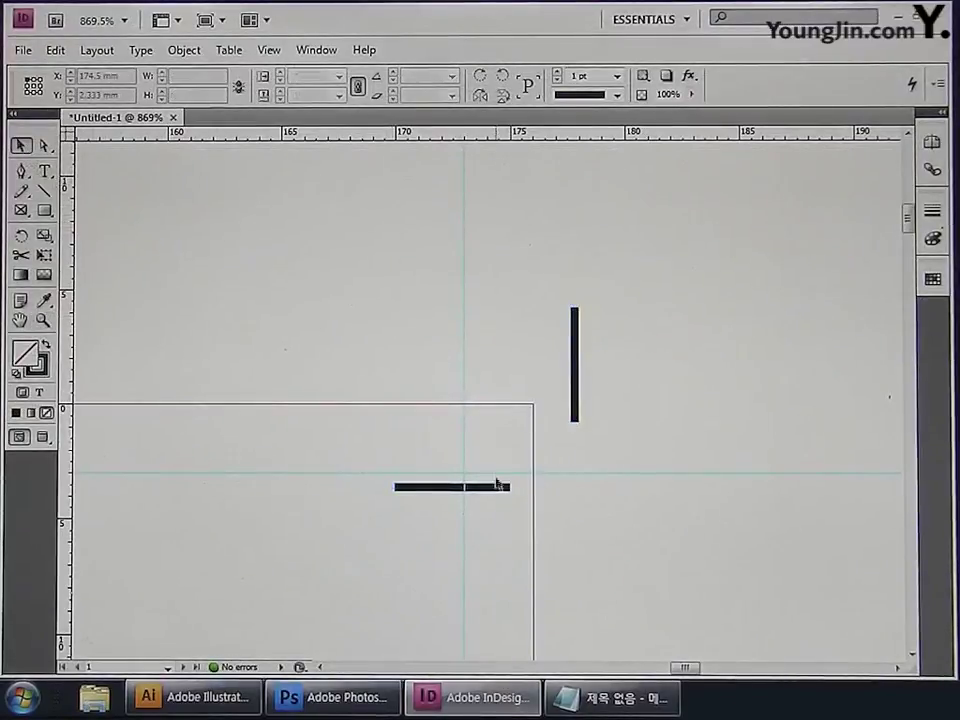
{"action": "left_click_drag", "start_coordinate": [497, 492], "coordinate": [638, 473]}
{"action": "left_click_drag", "start_coordinate": [574, 412], "coordinate": [468, 389]}
{"action": "left_click", "coordinate": [305, 352]}
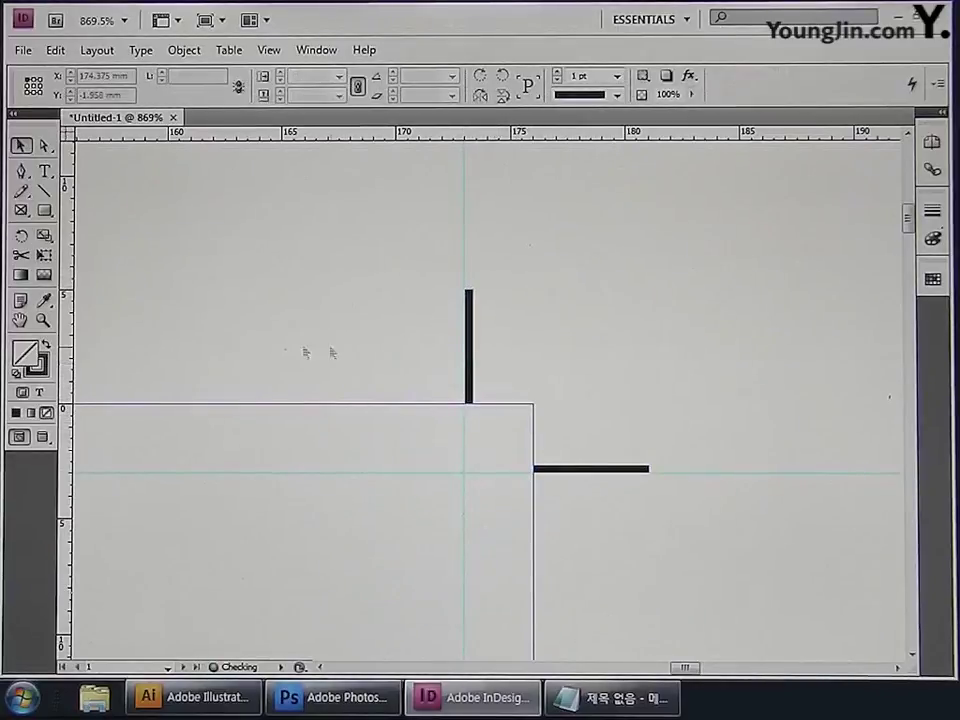
- Paste the two crop-mark lines at the lower-left margin corner and set them against the margin edges along the guides
{"action": "double_click", "coordinate": [21, 321]}
{"action": "left_click", "coordinate": [43, 320]}
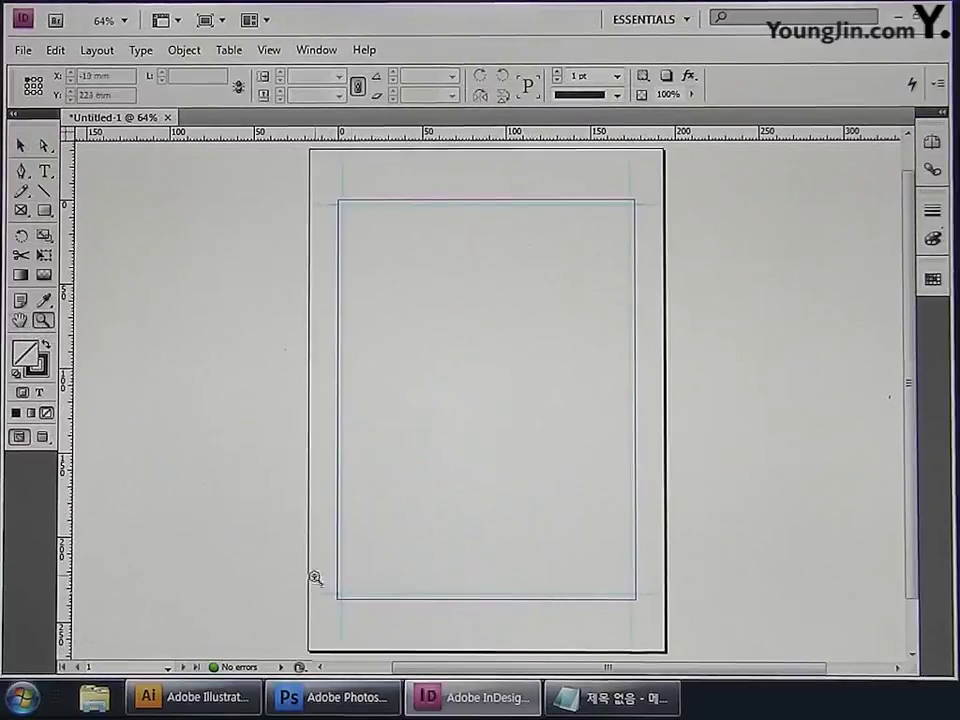
{"action": "left_click_drag", "start_coordinate": [312, 578], "coordinate": [365, 621]}
{"action": "left_click", "coordinate": [21, 146]}
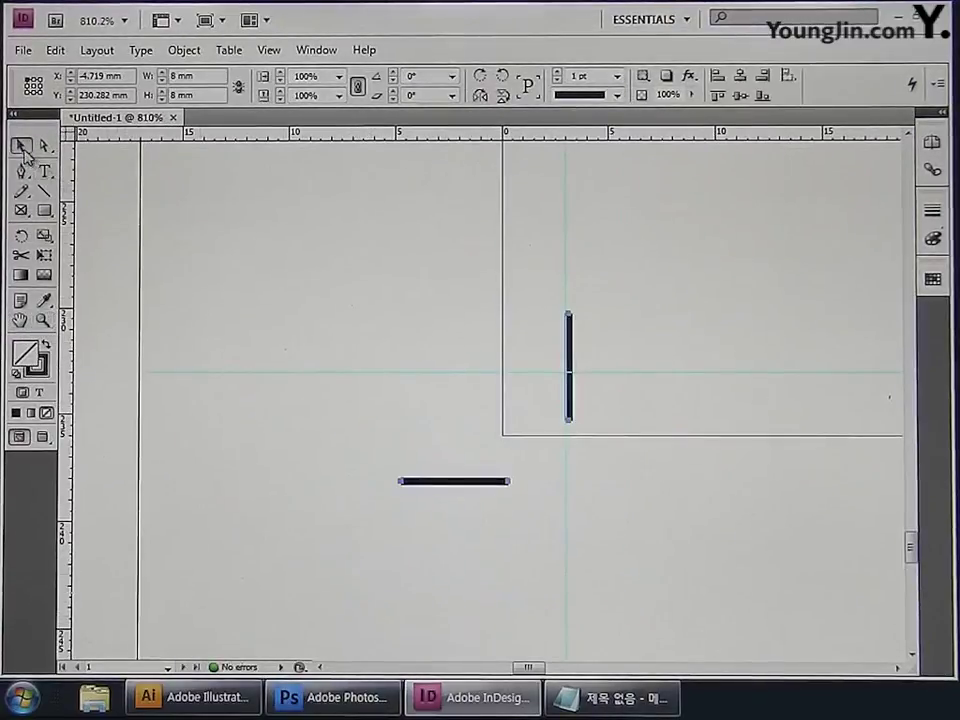
{"action": "left_click", "coordinate": [211, 210]}
{"action": "left_click_drag", "start_coordinate": [476, 482], "coordinate": [467, 381]}
{"action": "left_click_drag", "start_coordinate": [574, 394], "coordinate": [567, 500]}
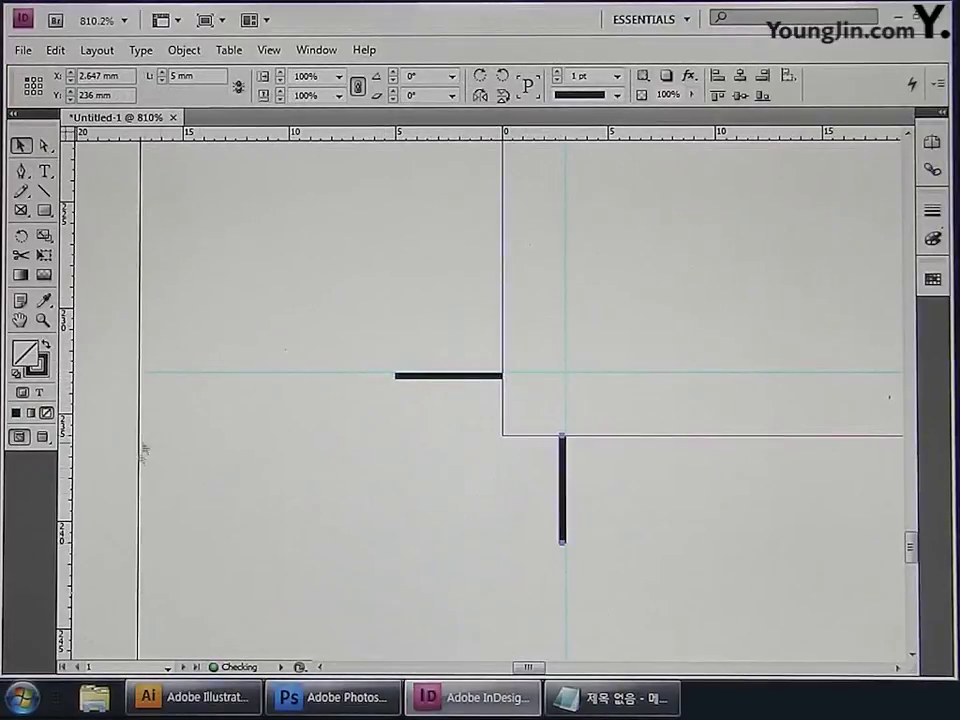
- Paste the crop-mark lines at the lower-right margin corner, align them with the guides against the margin edges, and deselect everything
{"action": "key", "text": "ctrl+0"}
{"action": "key", "text": "z"}
{"action": "left_click_drag", "start_coordinate": [590, 572], "coordinate": [695, 641]}
{"action": "key", "text": "ctrl+a"}
{"action": "left_click", "coordinate": [20, 145]}
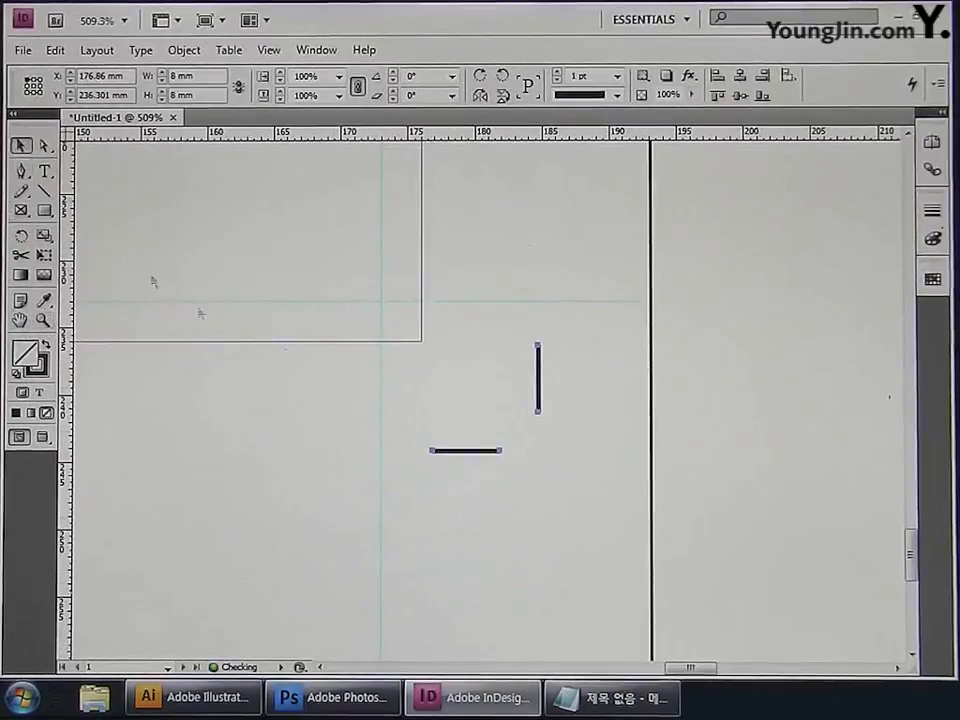
{"action": "left_click", "coordinate": [549, 392]}
{"action": "left_click_drag", "start_coordinate": [540, 399], "coordinate": [387, 390]}
{"action": "left_click_drag", "start_coordinate": [453, 455], "coordinate": [440, 308]}
{"action": "double_click", "coordinate": [20, 320]}
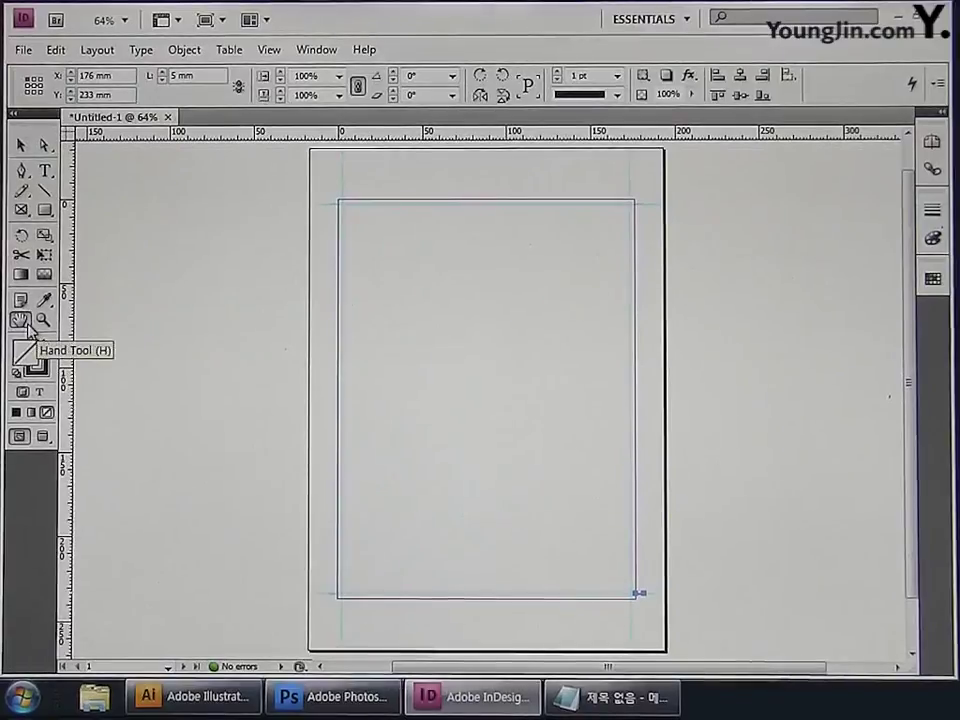
{"action": "key", "text": "ctrl+shift+a"}
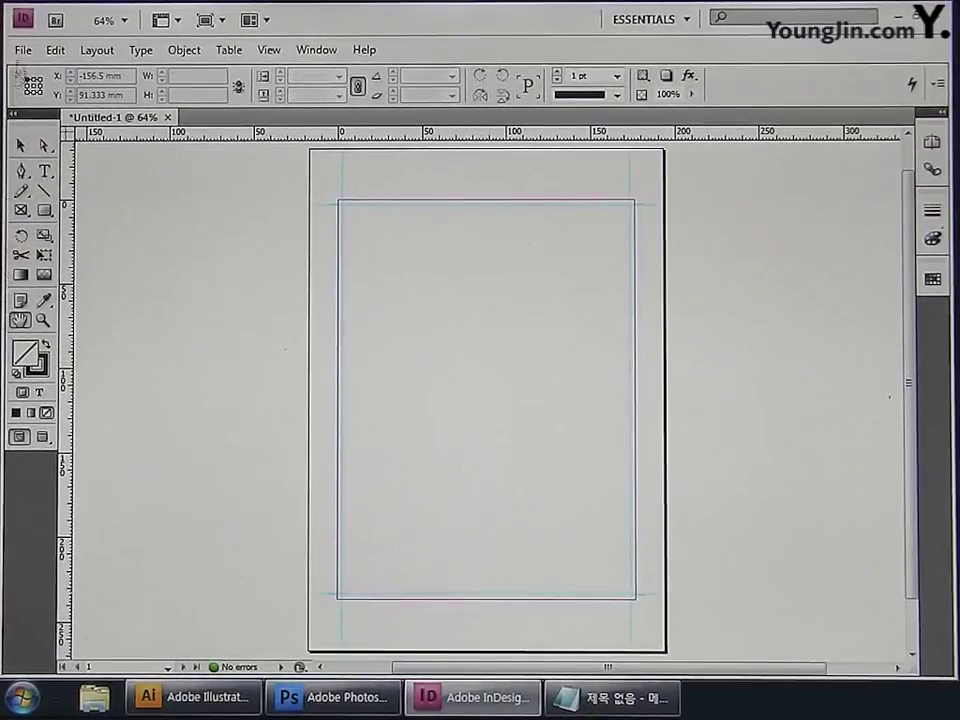
- Place the image file 01 on the page at the upper-left margin corner
{"action": "left_click", "coordinate": [22, 50]}
{"action": "left_click", "coordinate": [56, 317]}
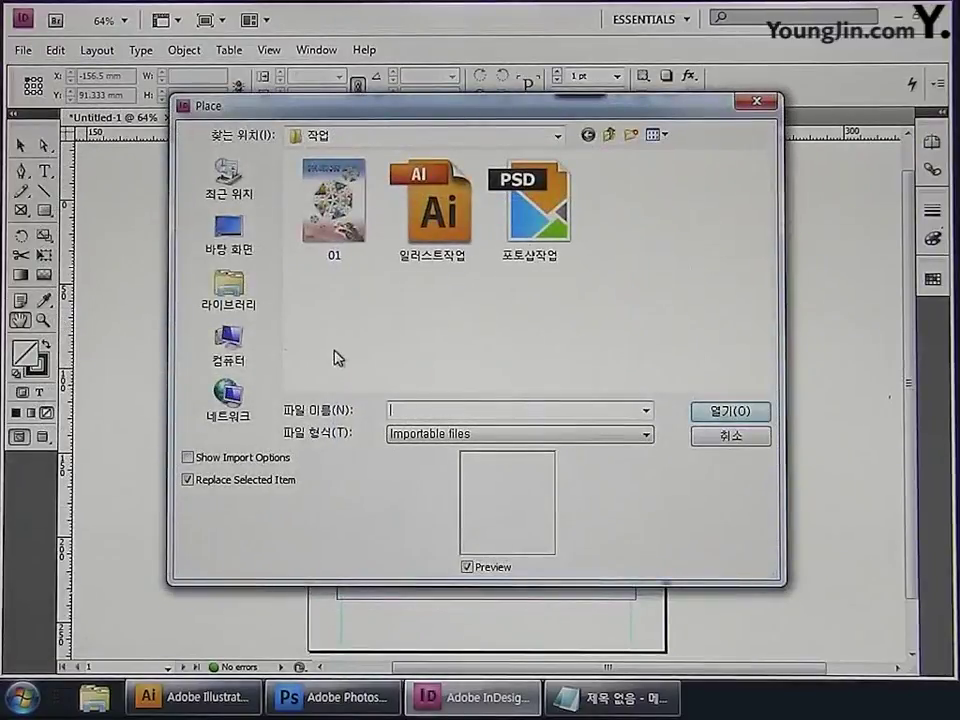
{"action": "left_click", "coordinate": [357, 227]}
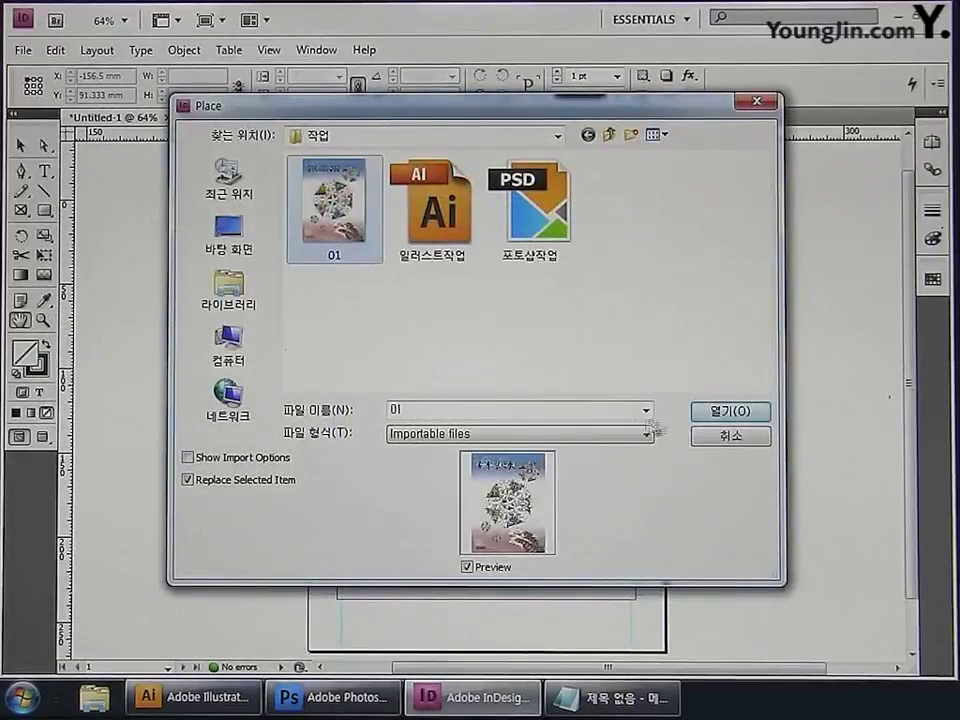
{"action": "left_click", "coordinate": [722, 410]}
{"action": "left_click", "coordinate": [341, 204]}
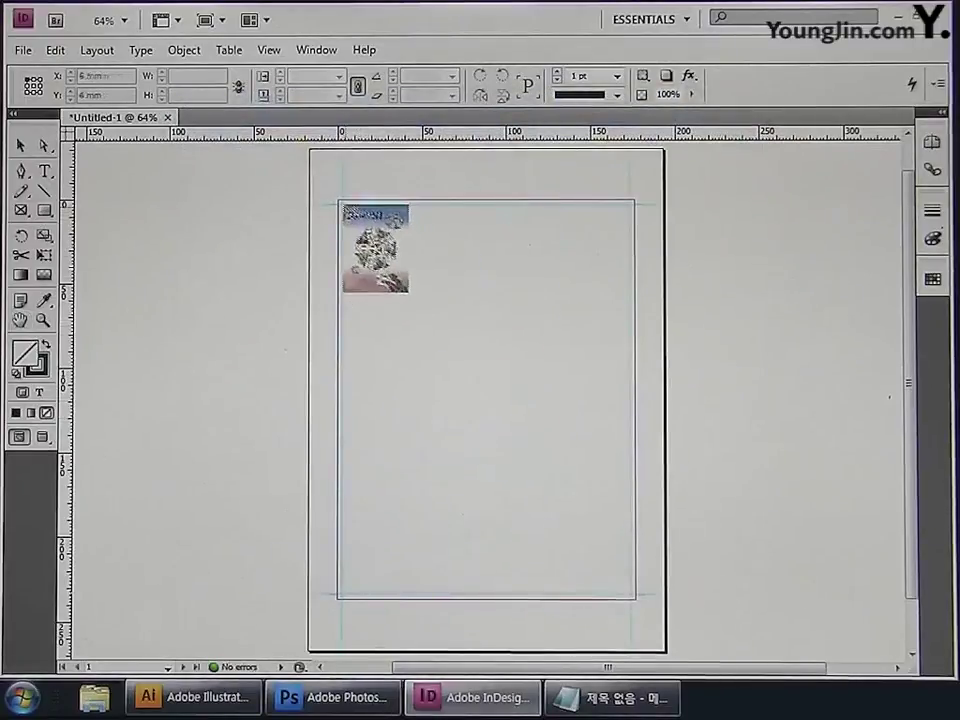
{"action": "left_click", "coordinate": [341, 203]}
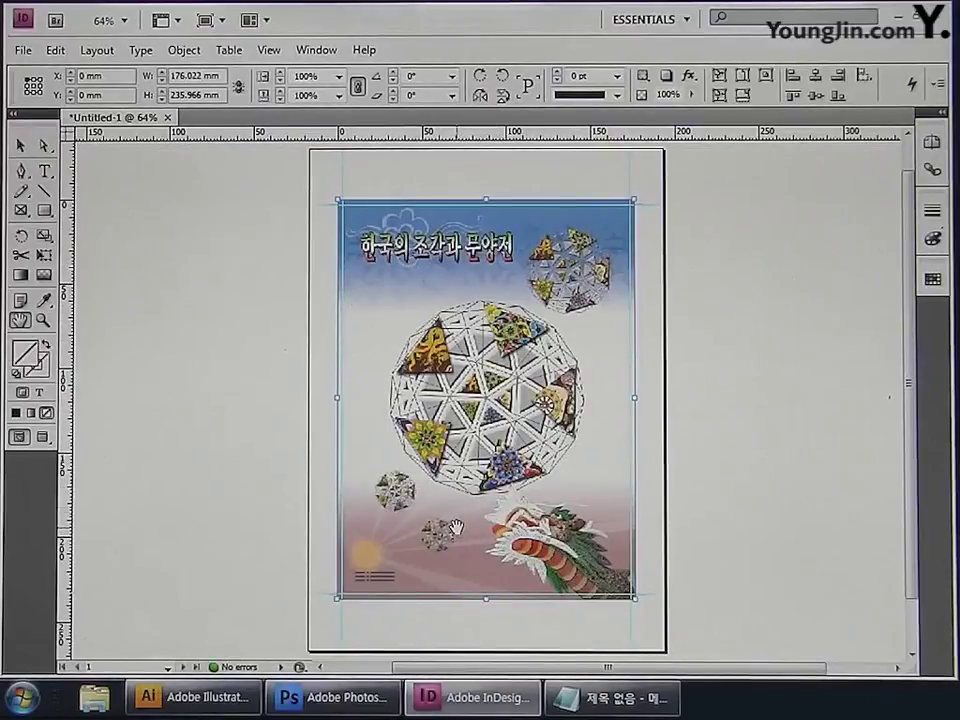
- Set the placed image's display performance to High Quality Display
{"action": "right_click", "coordinate": [473, 403]}
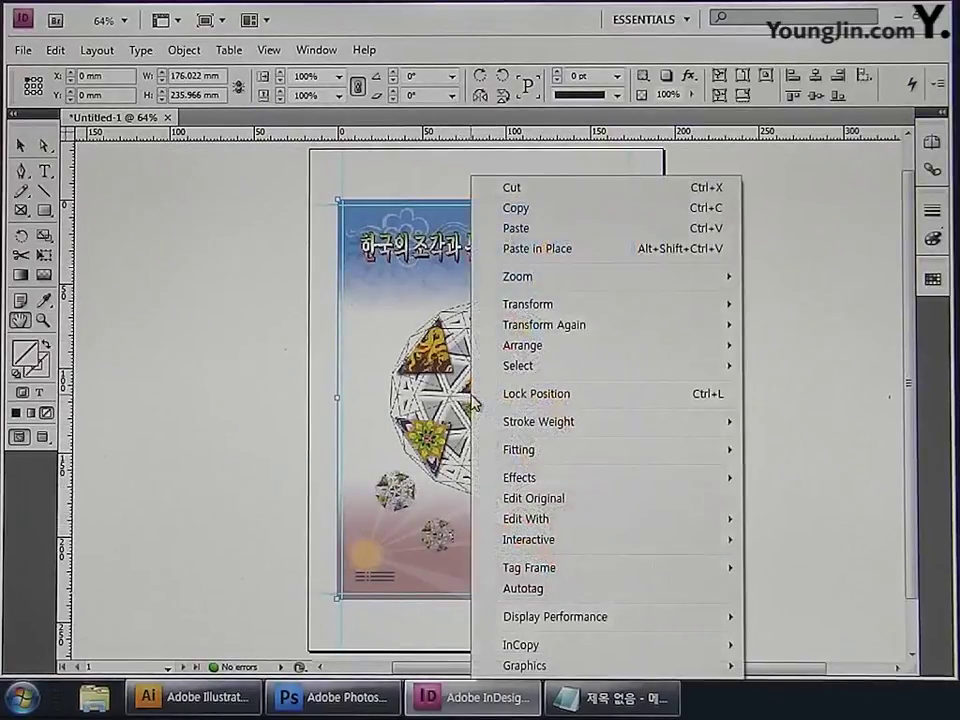
{"action": "mouse_move", "coordinate": [519, 624]}
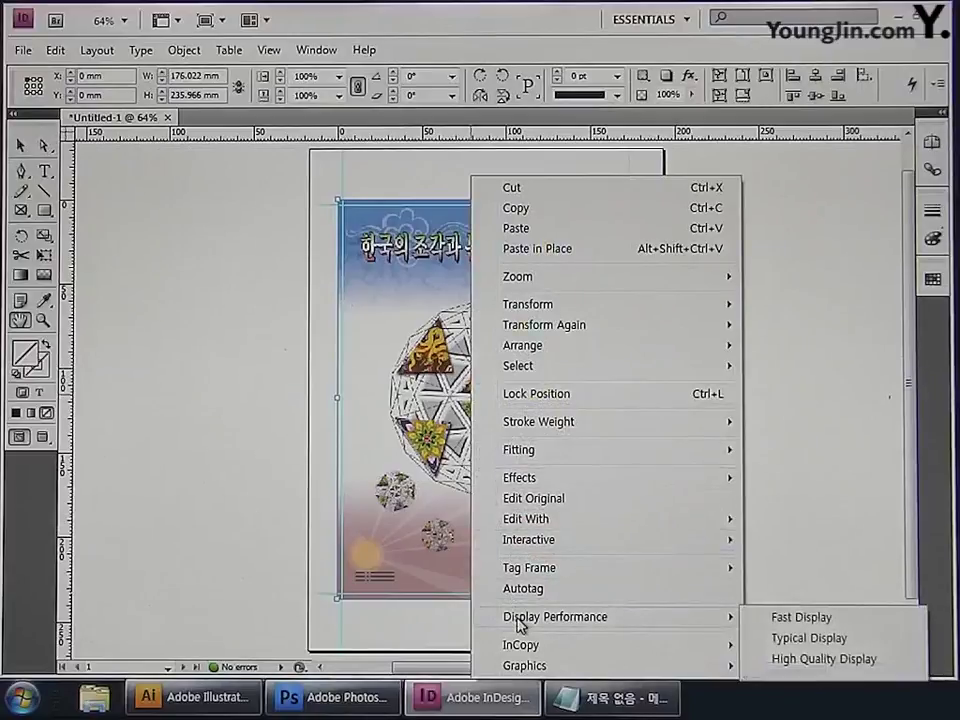
{"action": "left_click", "coordinate": [780, 659]}
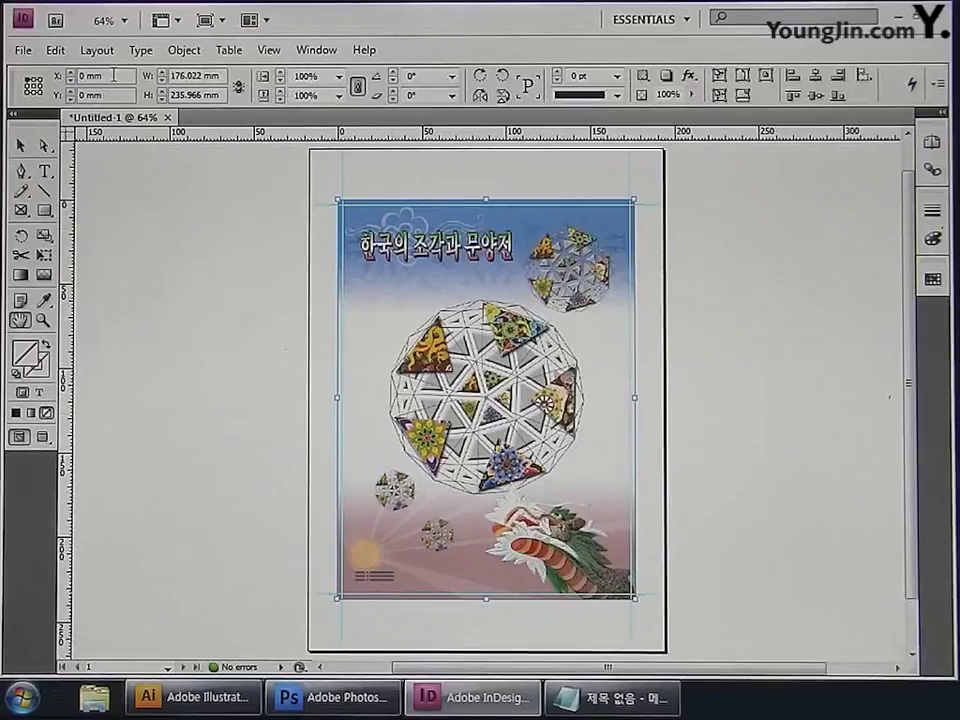
- Set the placed image's position to X 0 mm, Y 0 mm and its size to 176 mm wide by 236 mm high
{"action": "key", "text": "Tab"}
{"action": "type", "text": "0"}
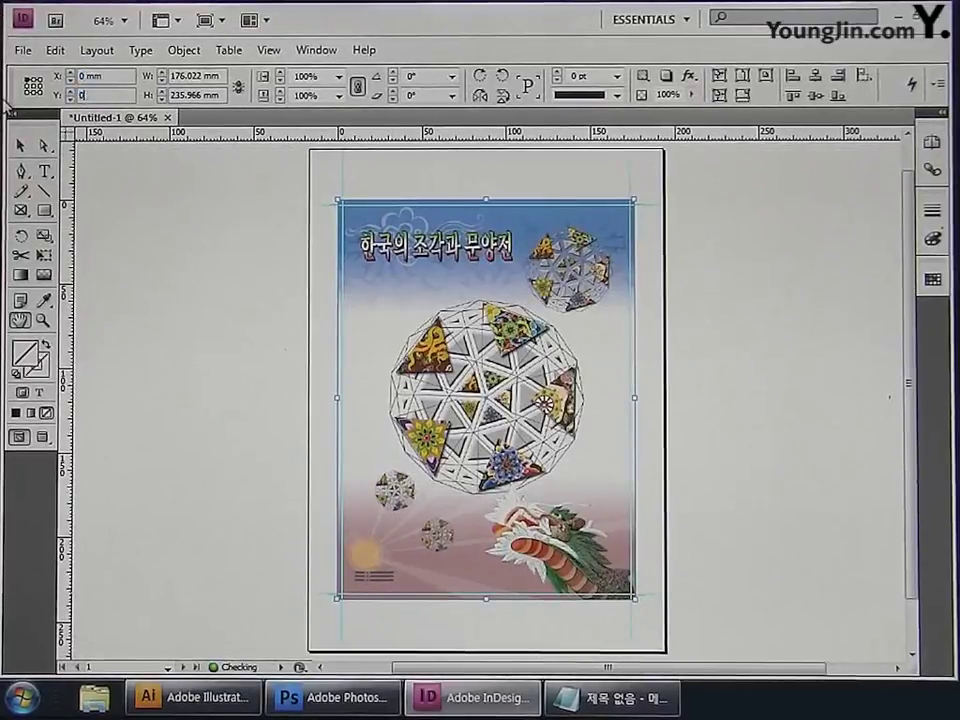
{"action": "key", "text": "Tab"}
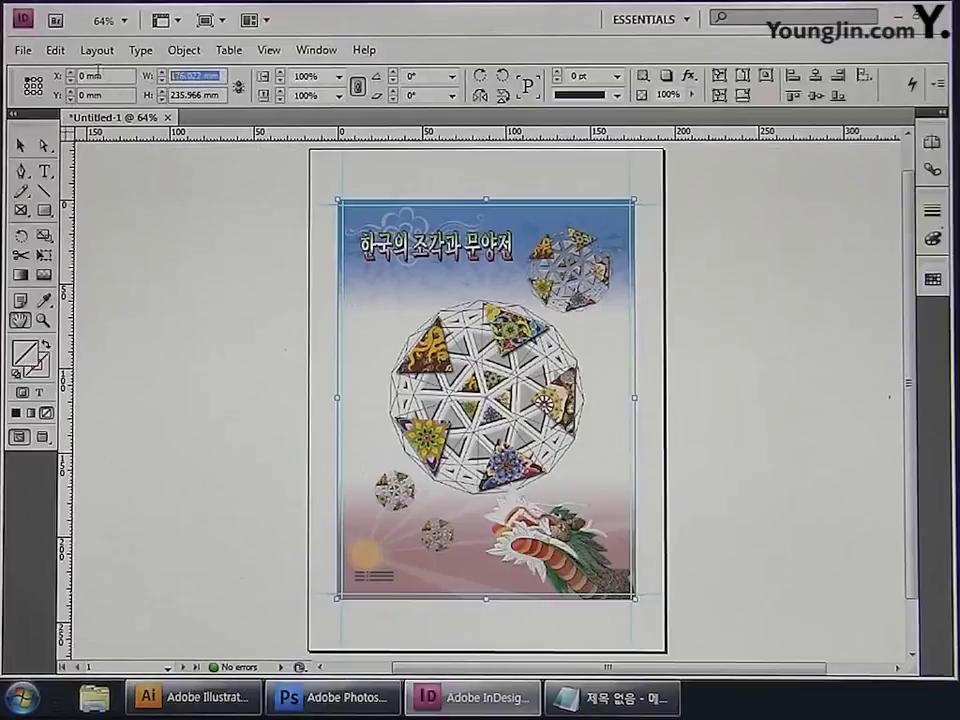
{"action": "type", "text": "176"}
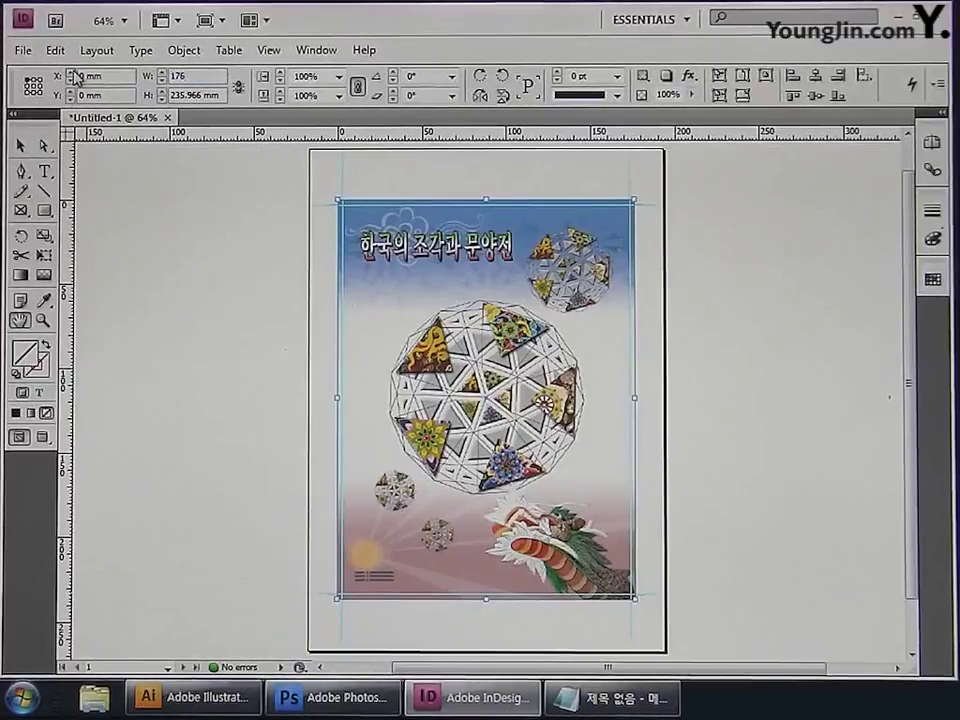
{"action": "key", "text": "Tab"}
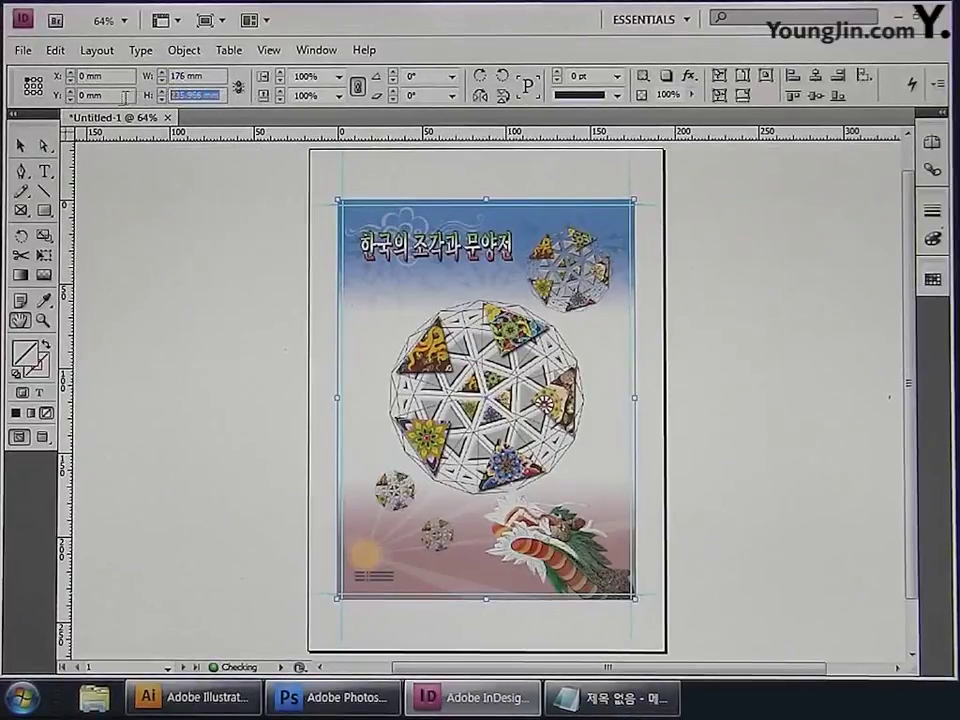
{"action": "type", "text": "236"}
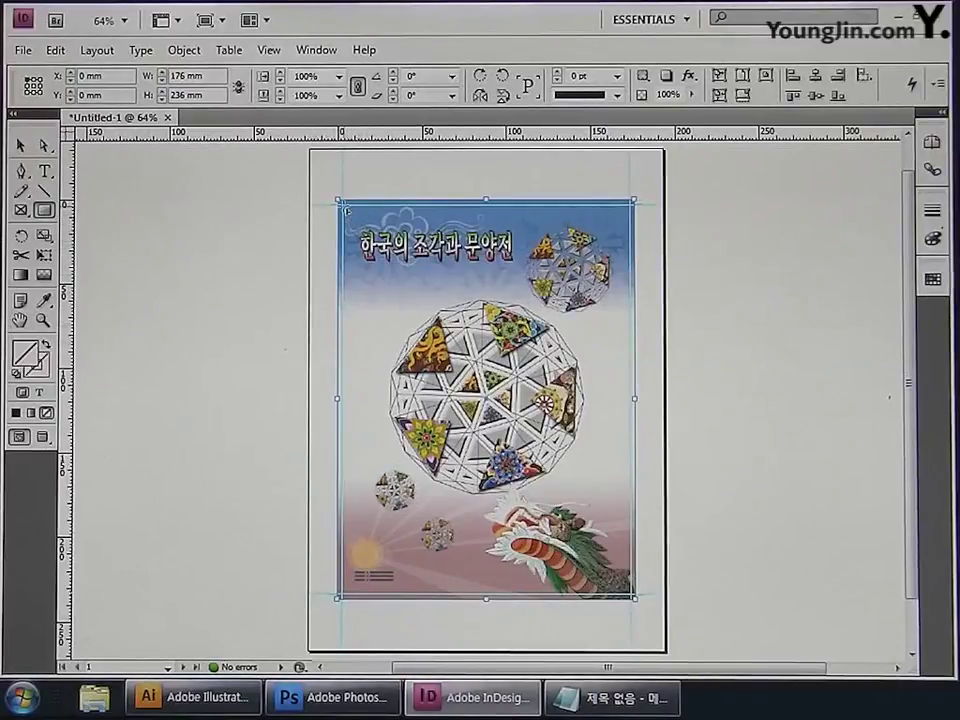
- Draw a 170 by 230 mm rectangle over the image along the 3 mm guides and check its stroke settings
{"action": "left_click_drag", "start_coordinate": [346, 211], "coordinate": [632, 595]}
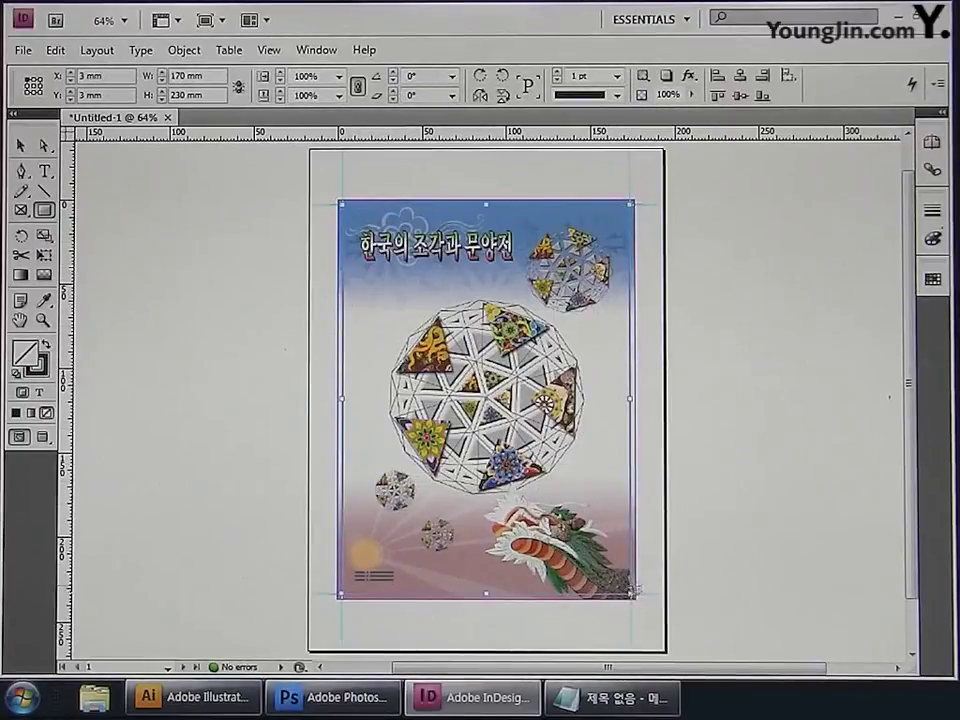
{"action": "left_click", "coordinate": [932, 210]}
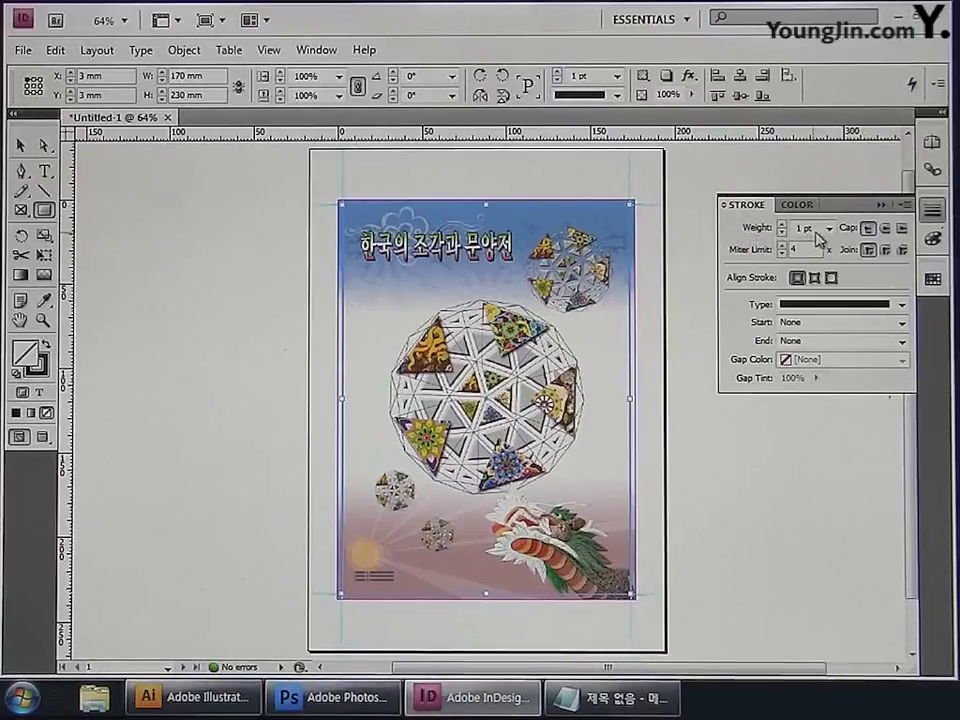
{"action": "left_click", "coordinate": [724, 212]}
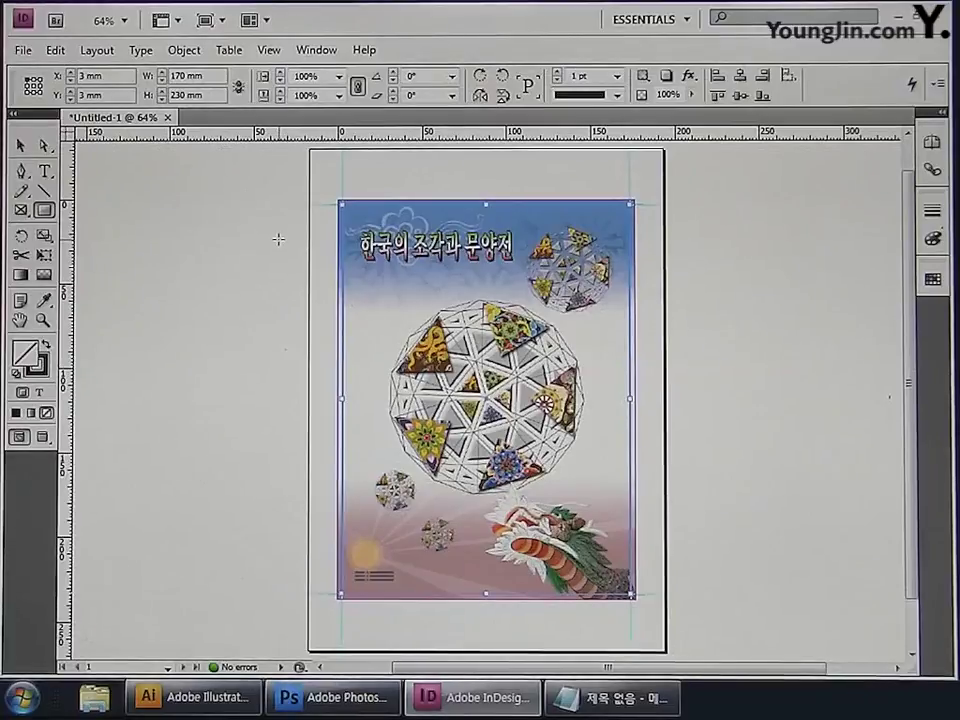
- Draw a text frame directly below the Korean title on the poster image
{"action": "key", "text": "h"}
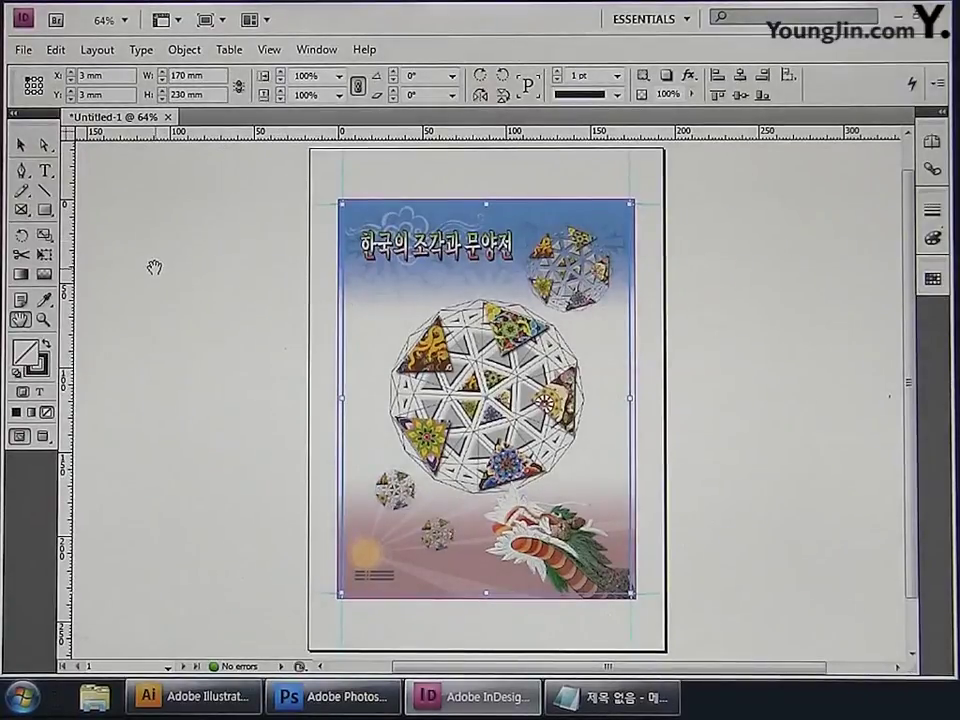
{"action": "double_click", "coordinate": [44, 320]}
{"action": "left_click_drag", "start_coordinate": [217, 322], "coordinate": [198, 413]}
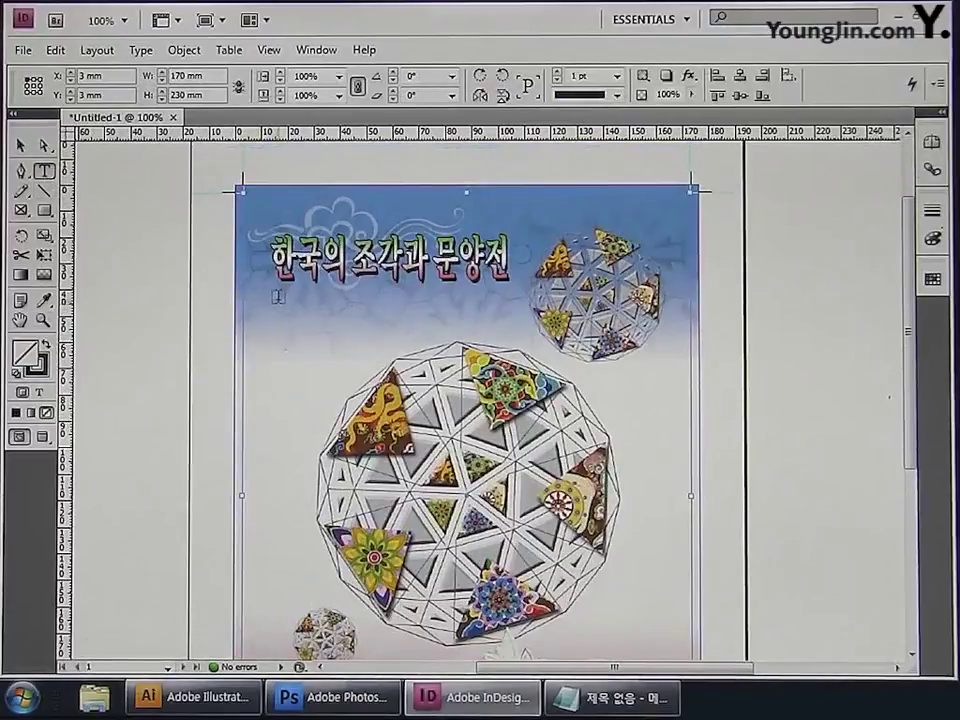
{"action": "left_click_drag", "start_coordinate": [278, 298], "coordinate": [480, 344]}
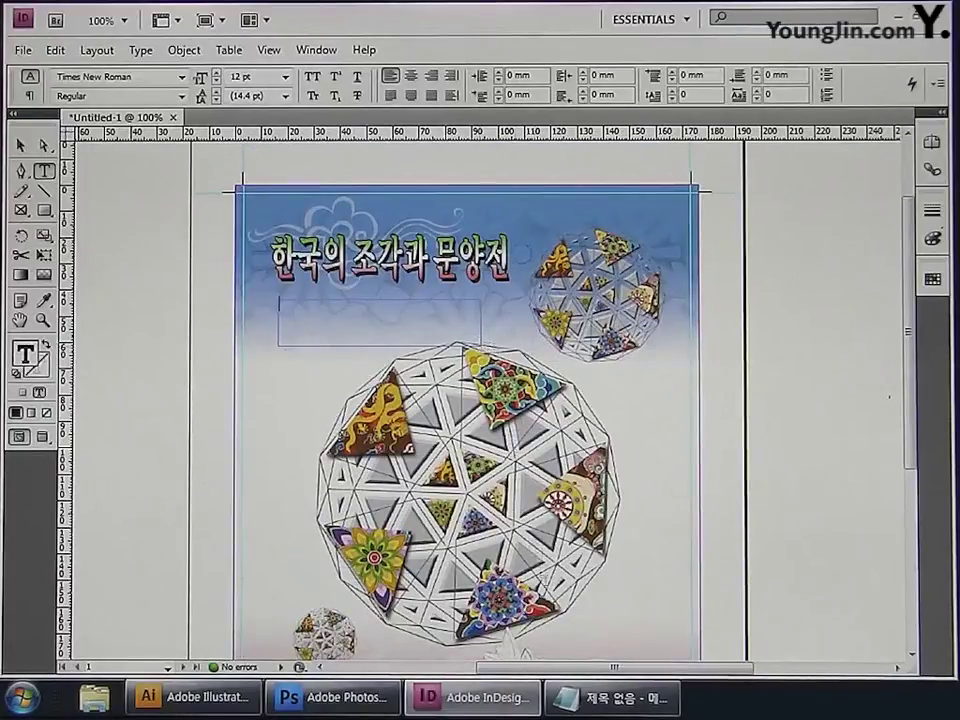
- Copy the three lines of exhibition details from the Notepad document and paste them into the new text frame
{"action": "left_click", "coordinate": [610, 697]}
{"action": "left_click_drag", "start_coordinate": [546, 285], "coordinate": [178, 179]}
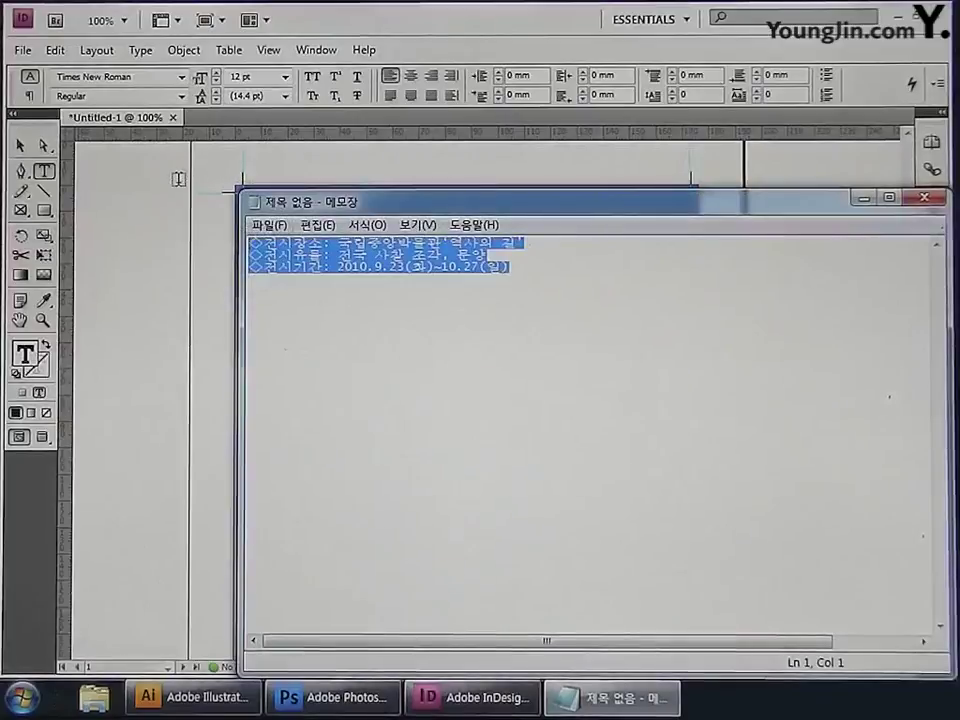
{"action": "key", "text": "ctrl+c"}
{"action": "left_click", "coordinate": [129, 117]}
{"action": "key", "text": "ctrl+v"}
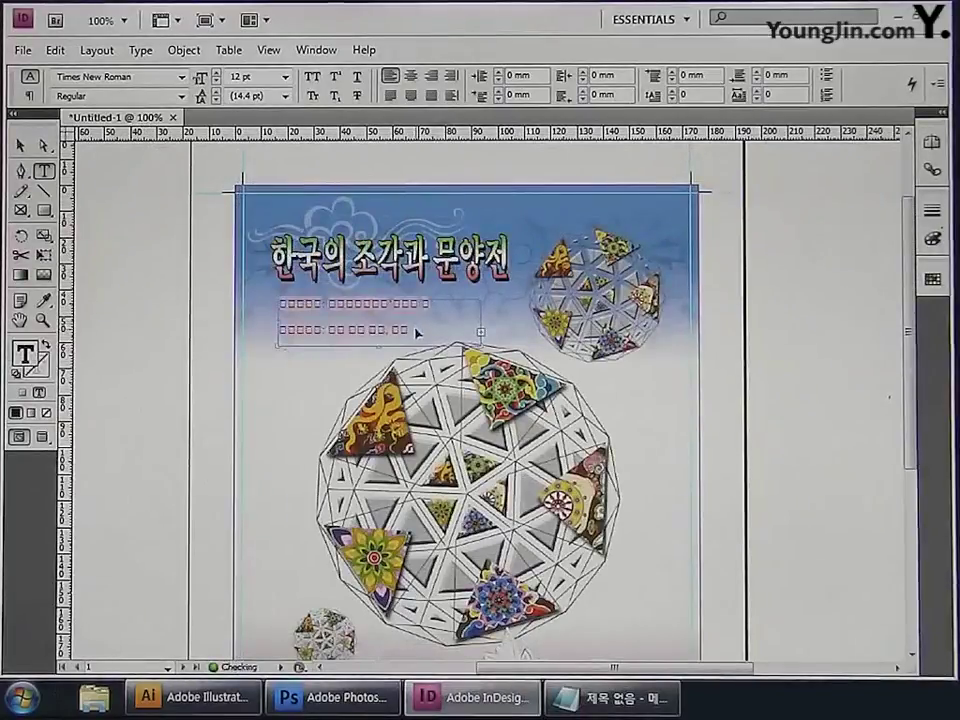
- Set all the pasted exhibition text to the HYgtrE font at 9 pt
{"action": "key", "text": "ctrl+a"}
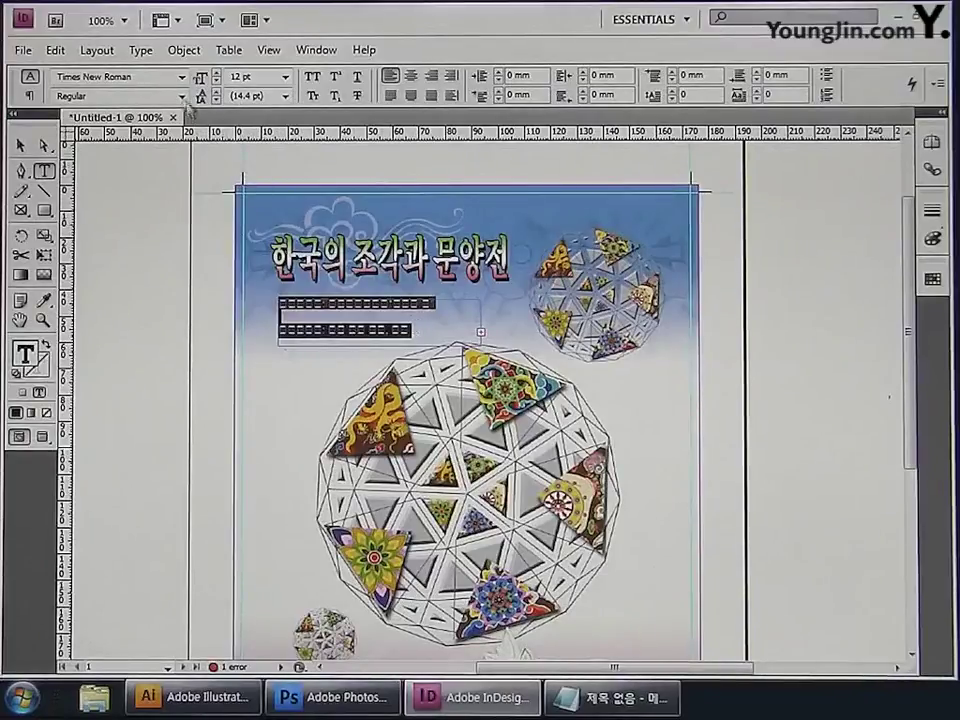
{"action": "left_click", "coordinate": [141, 50]}
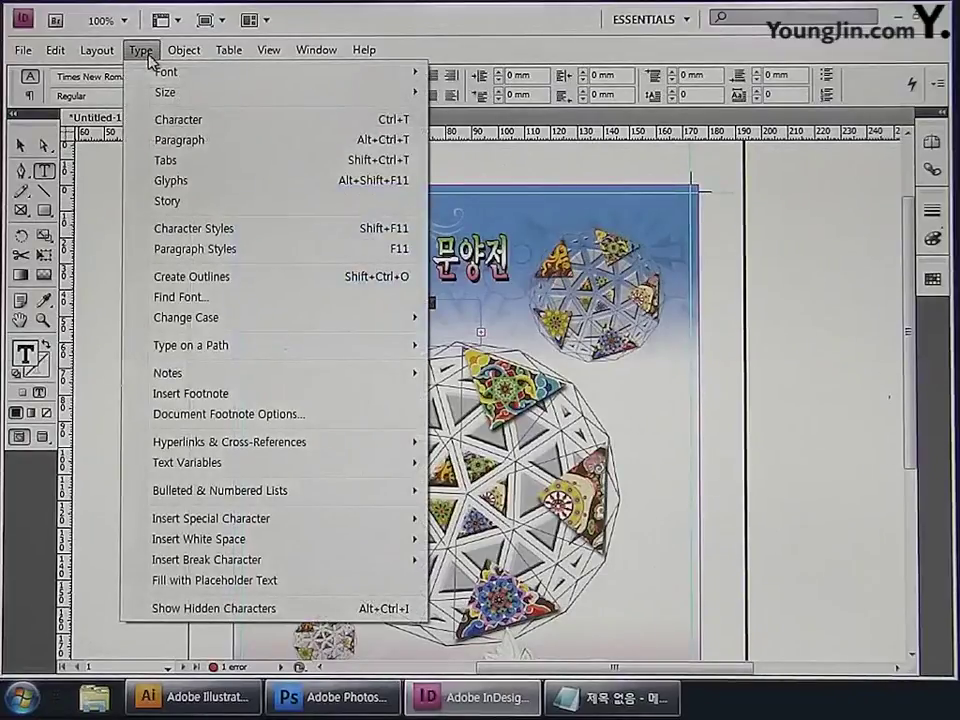
{"action": "left_click", "coordinate": [185, 120]}
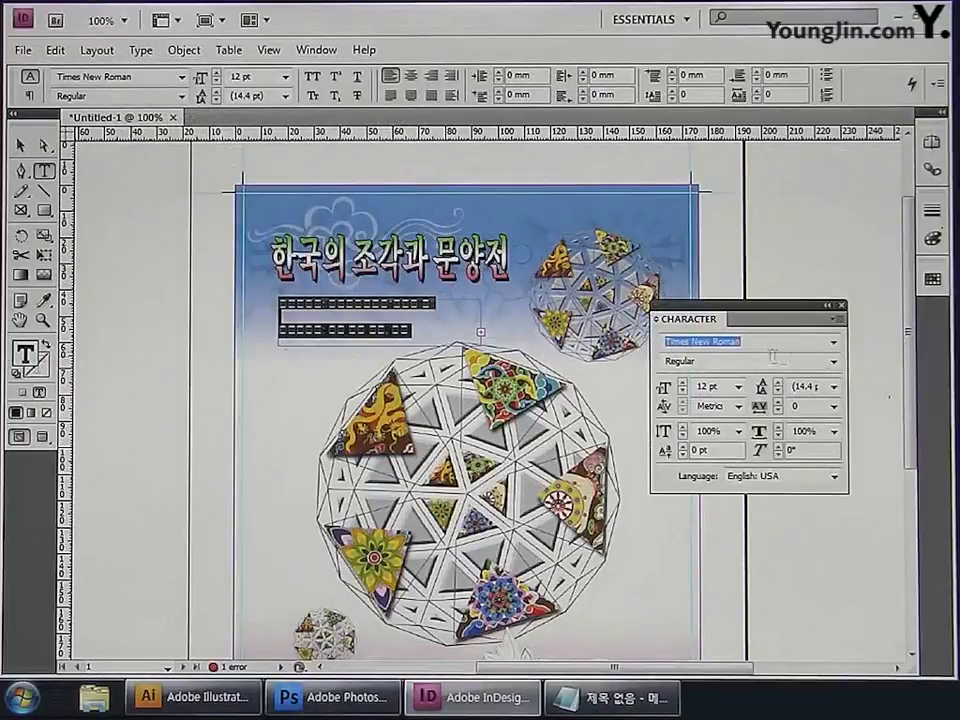
{"action": "left_click", "coordinate": [834, 343]}
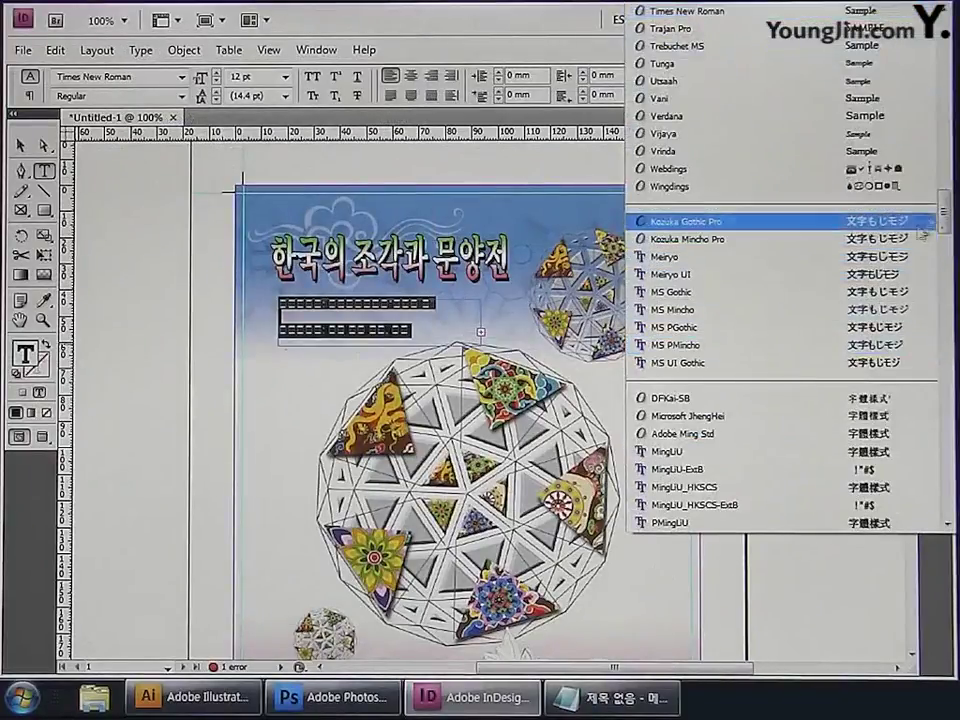
{"action": "left_click_drag", "start_coordinate": [945, 220], "coordinate": [933, 320]}
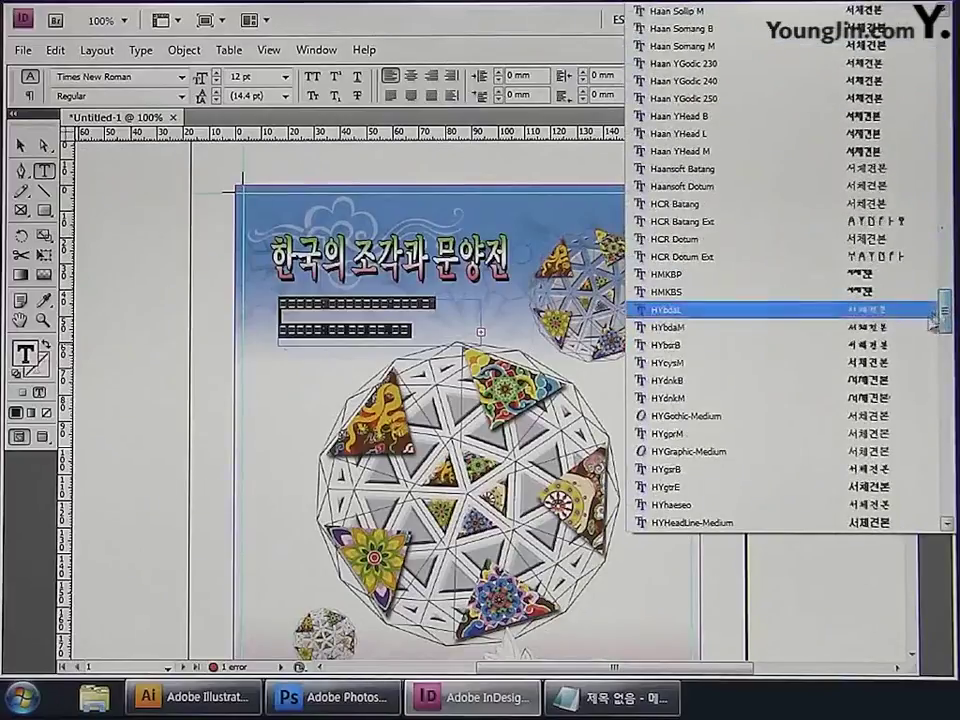
{"action": "left_click", "coordinate": [782, 487]}
{"action": "left_click", "coordinate": [738, 386]}
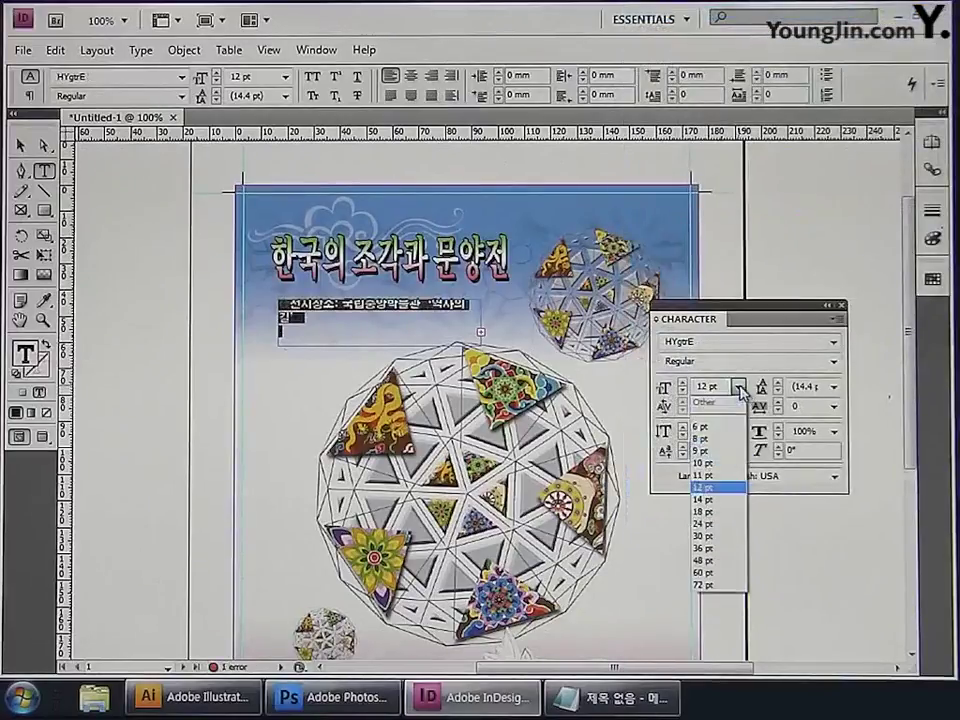
{"action": "left_click", "coordinate": [729, 450]}
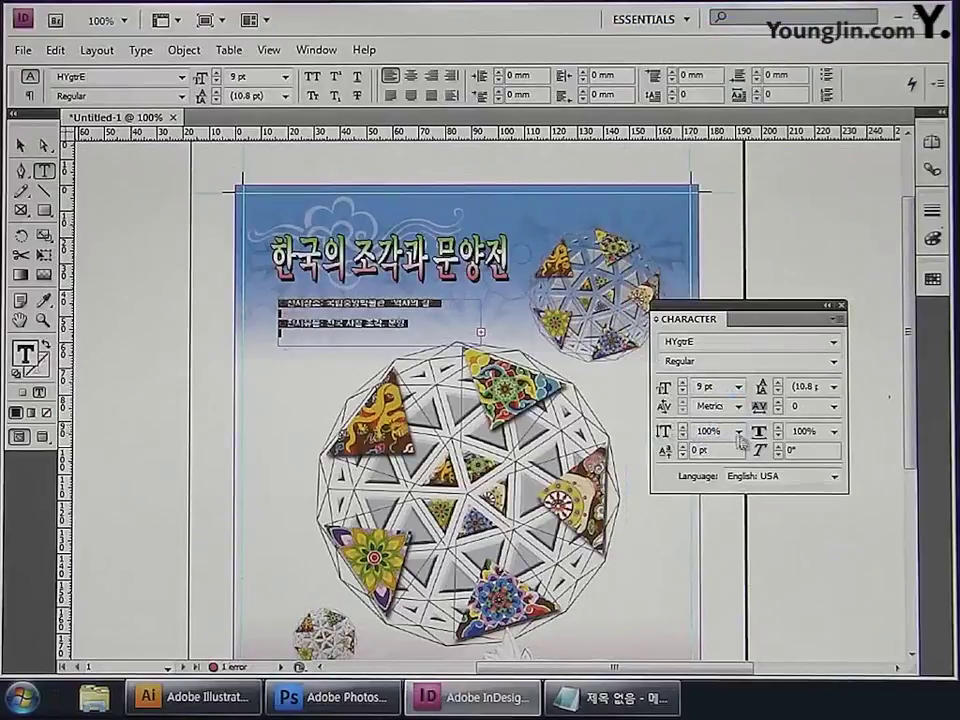
- Remove the blank lines between the three exhibition detail lines so they form one compact block
{"action": "left_click", "coordinate": [311, 316]}
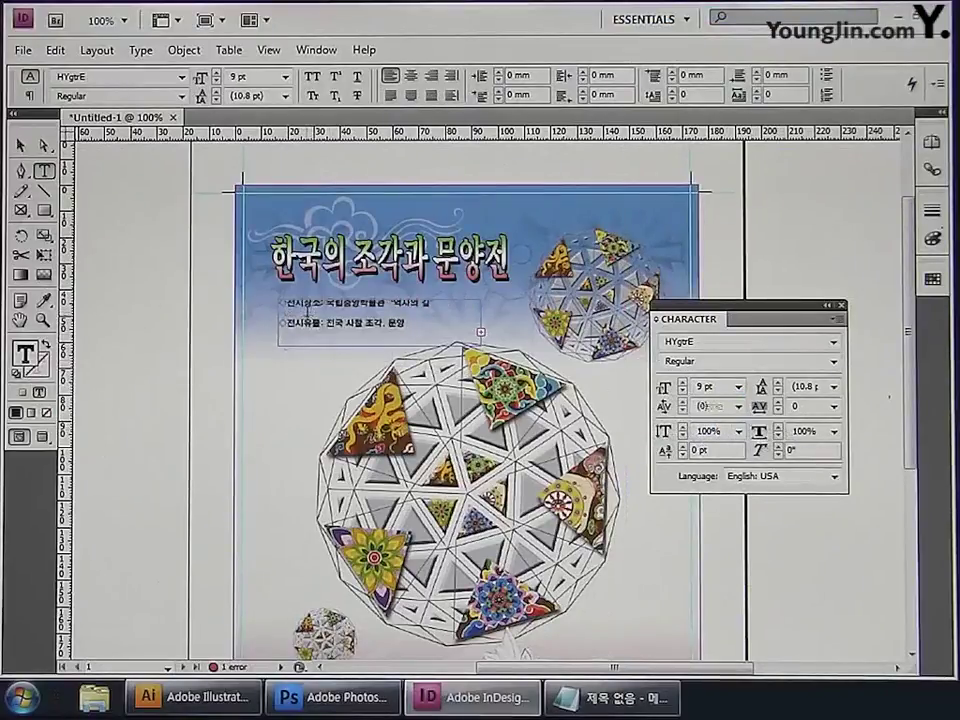
{"action": "key", "text": "ctrl+v"}
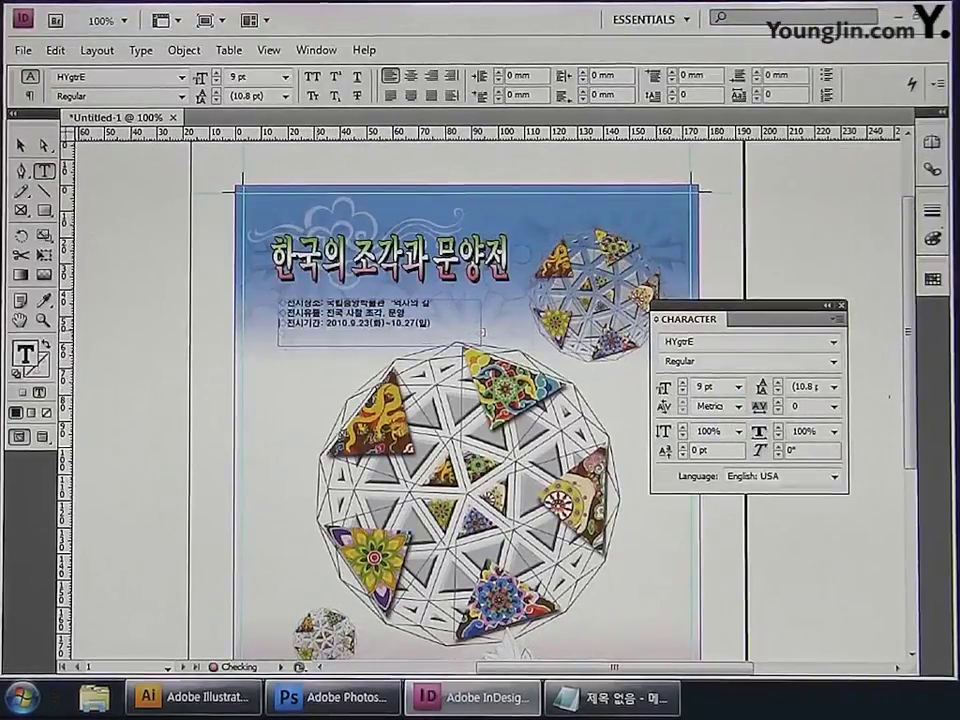
{"action": "left_click", "coordinate": [20, 146]}
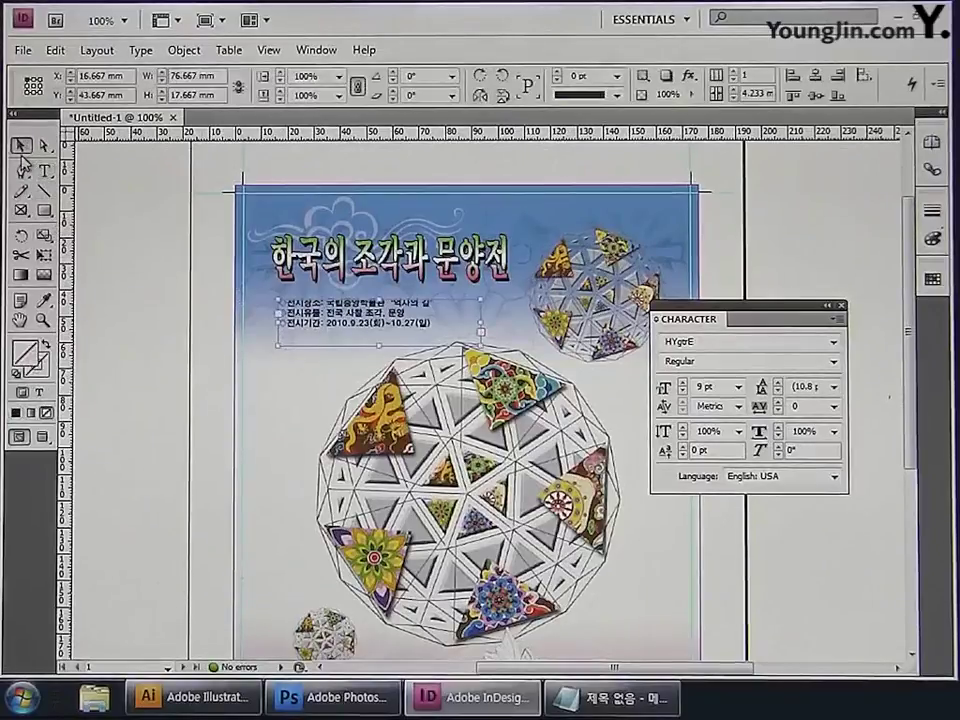
{"action": "key", "text": "ctrl+="}
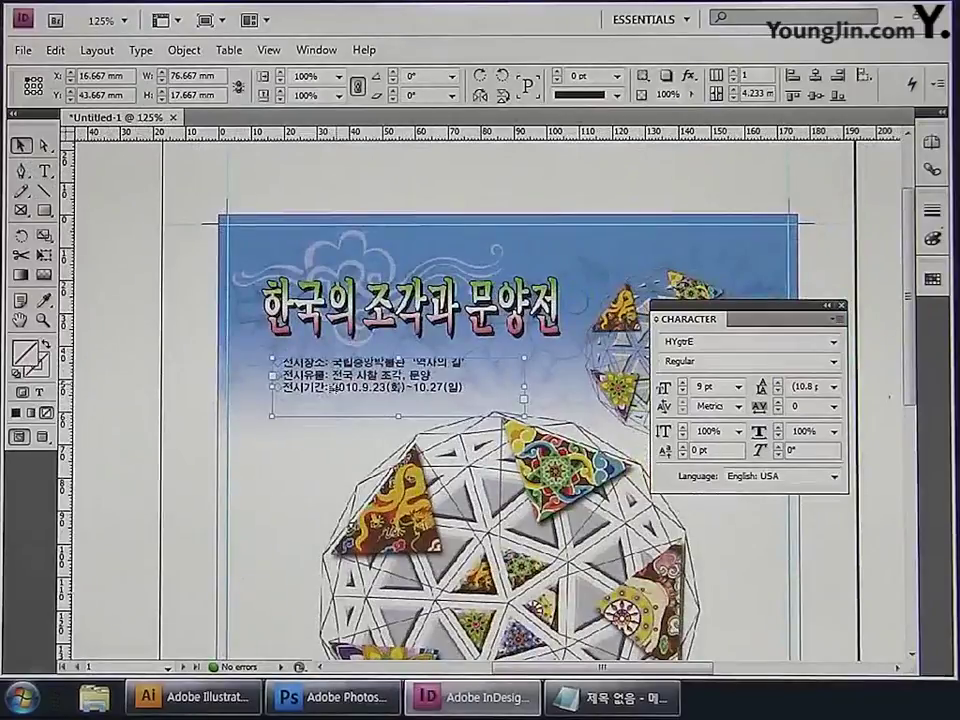
- Apply a black fill of C 0, M 0, Y 0, K 100 to all the exhibition detail text and deselect it
{"action": "left_click", "coordinate": [44, 171]}
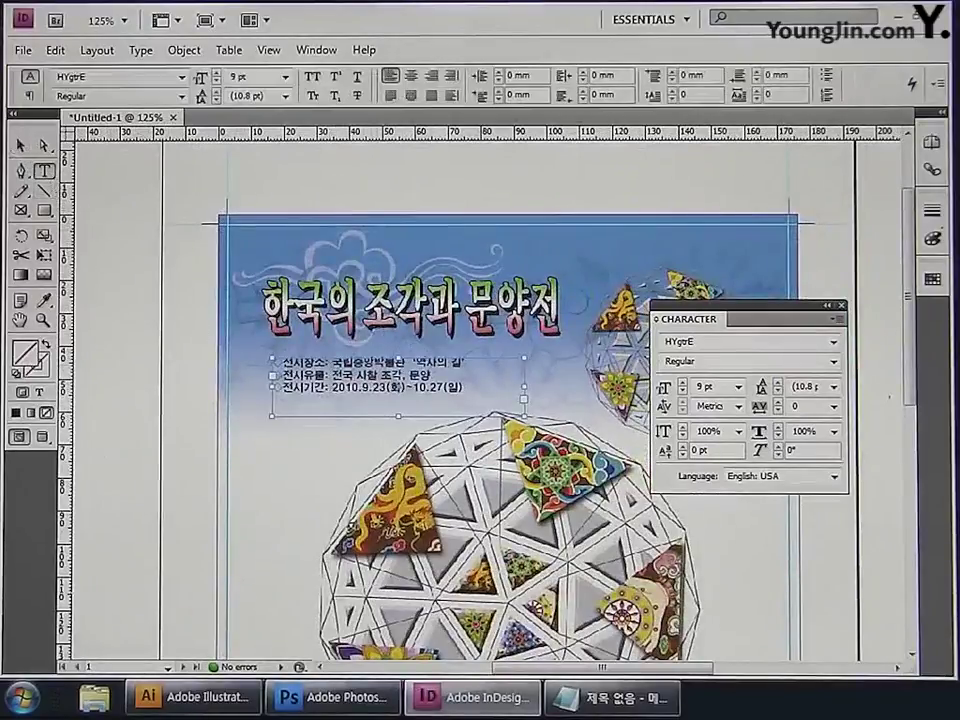
{"action": "left_click", "coordinate": [470, 393]}
{"action": "key", "text": "ctrl+a"}
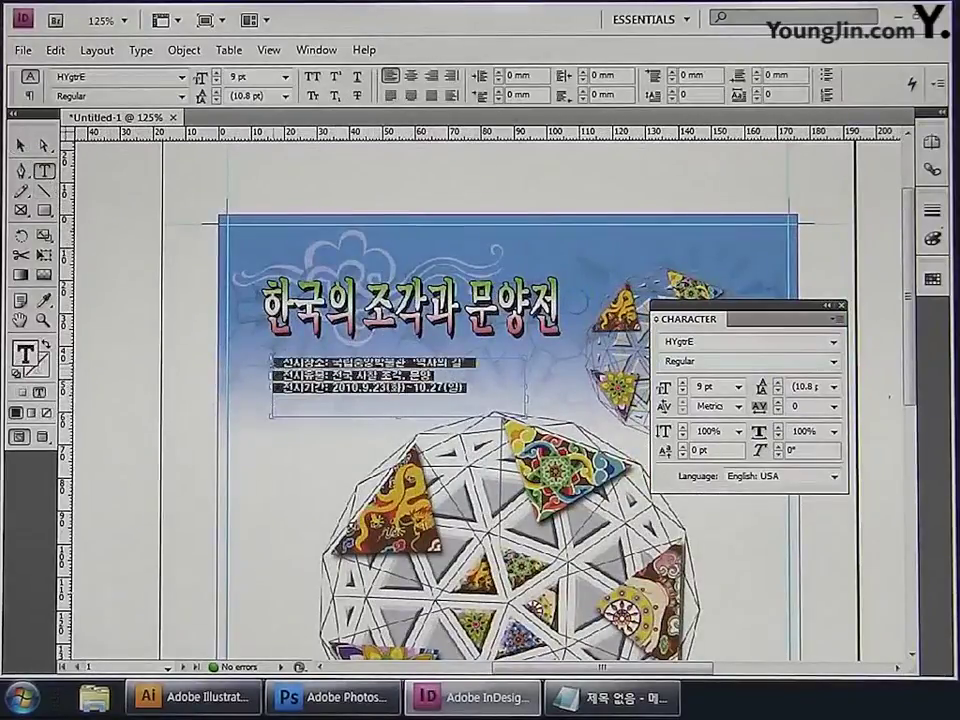
{"action": "double_click", "coordinate": [27, 365]}
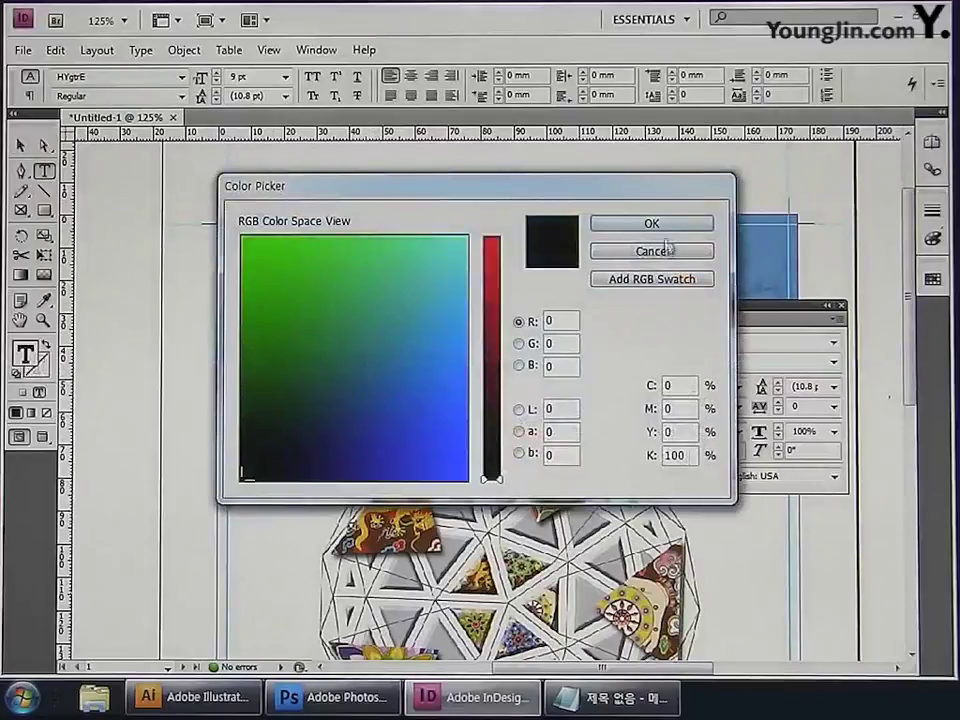
{"action": "left_click", "coordinate": [658, 223]}
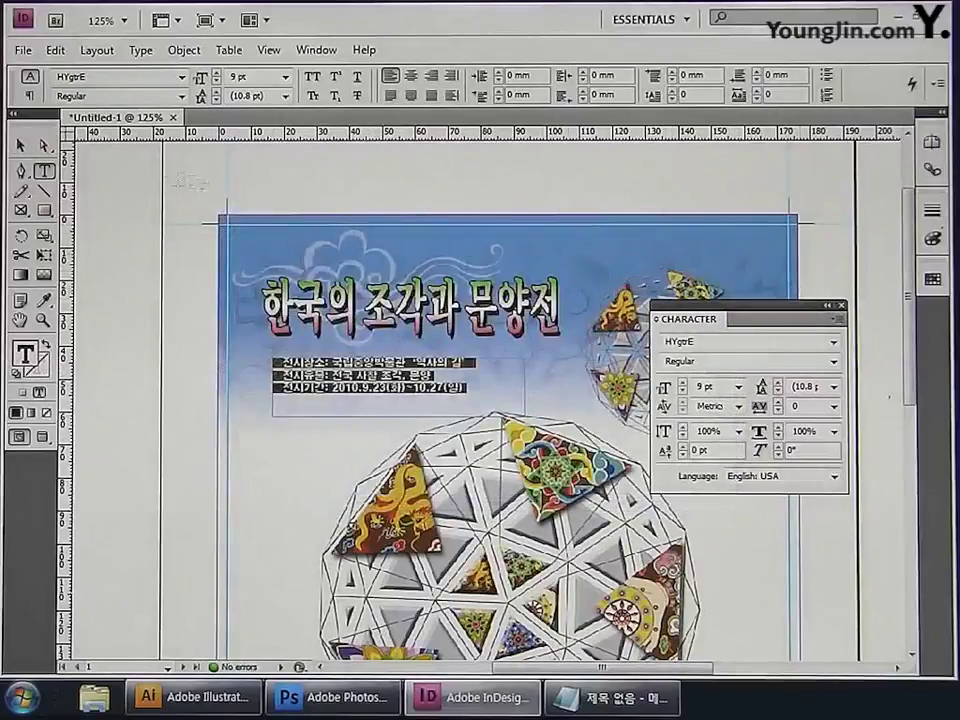
{"action": "left_click", "coordinate": [22, 146]}
{"action": "left_click", "coordinate": [122, 261]}
- Draw a text frame about 38 by 7 mm beside the dark-barred logo at the poster's lower edge and enter 국립중앙박물관
{"action": "scroll", "coordinate": [480, 400], "scroll_direction": "down", "scroll_amount": 5}
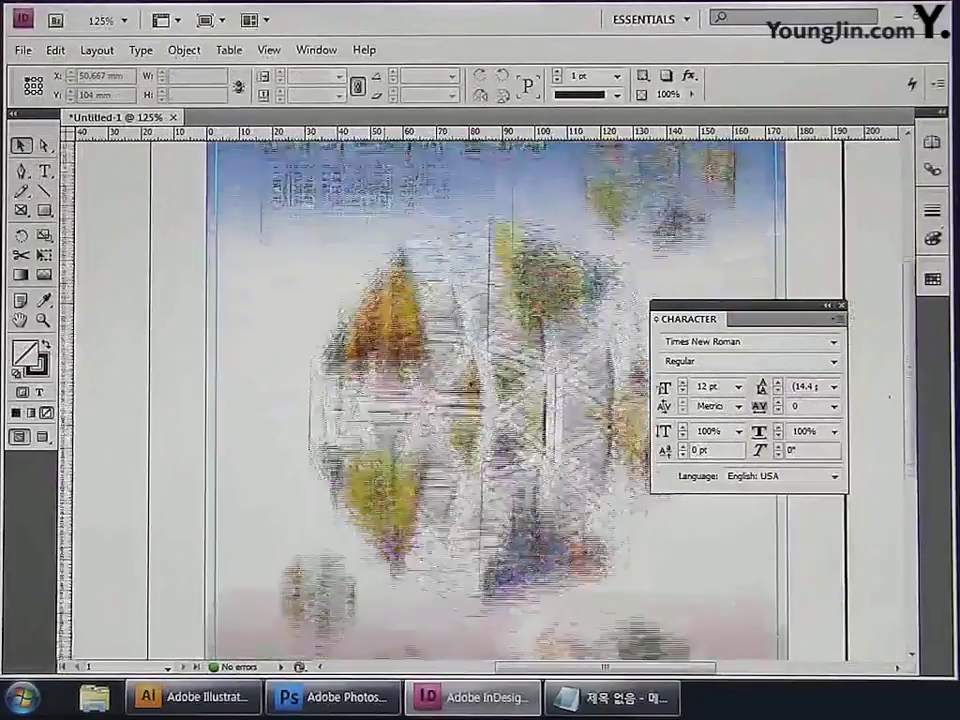
{"action": "scroll", "coordinate": [392, 455], "scroll_direction": "down", "scroll_amount": 5}
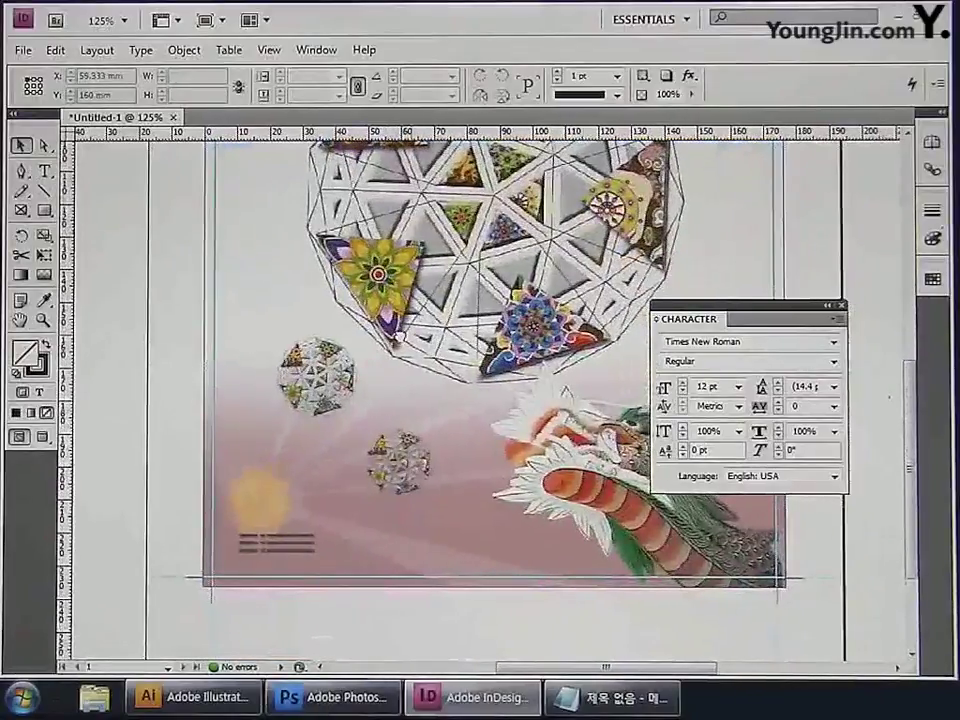
{"action": "key", "text": "ctrl+equal"}
{"action": "key", "text": "ctrl+equal"}
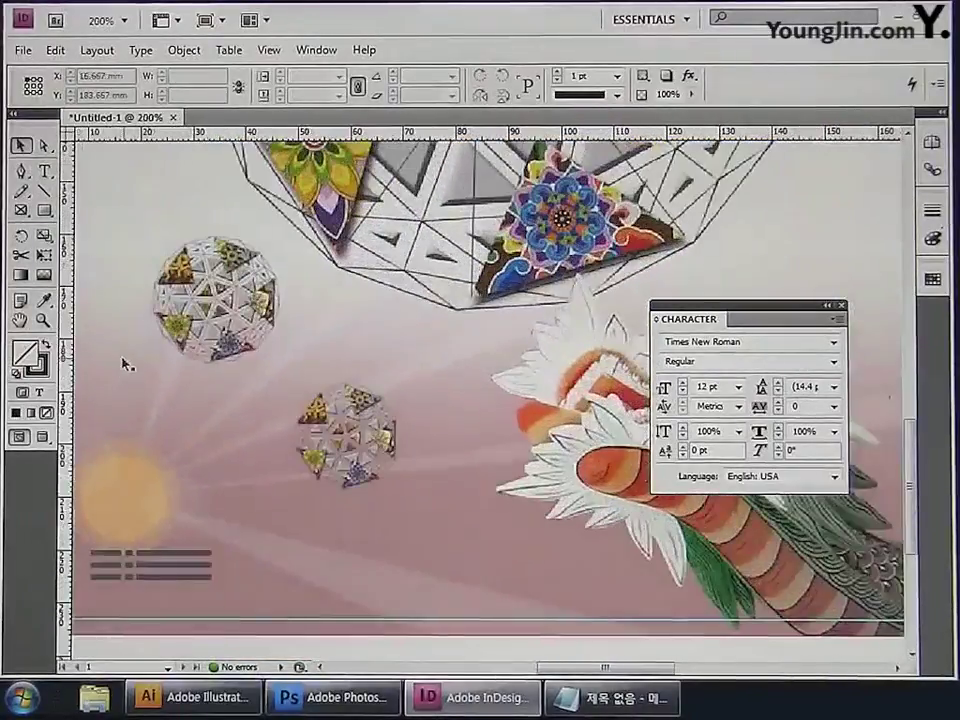
{"action": "left_click_drag", "start_coordinate": [291, 495], "coordinate": [358, 398]}
{"action": "key", "text": "ctrl+equal"}
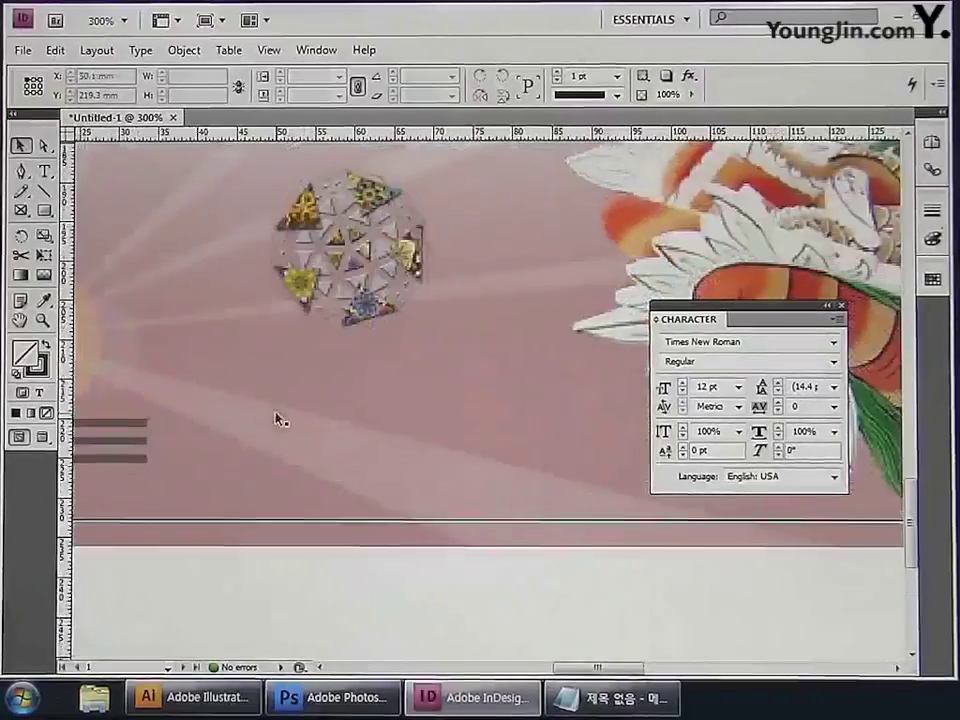
{"action": "left_click_drag", "start_coordinate": [368, 469], "coordinate": [540, 527]}
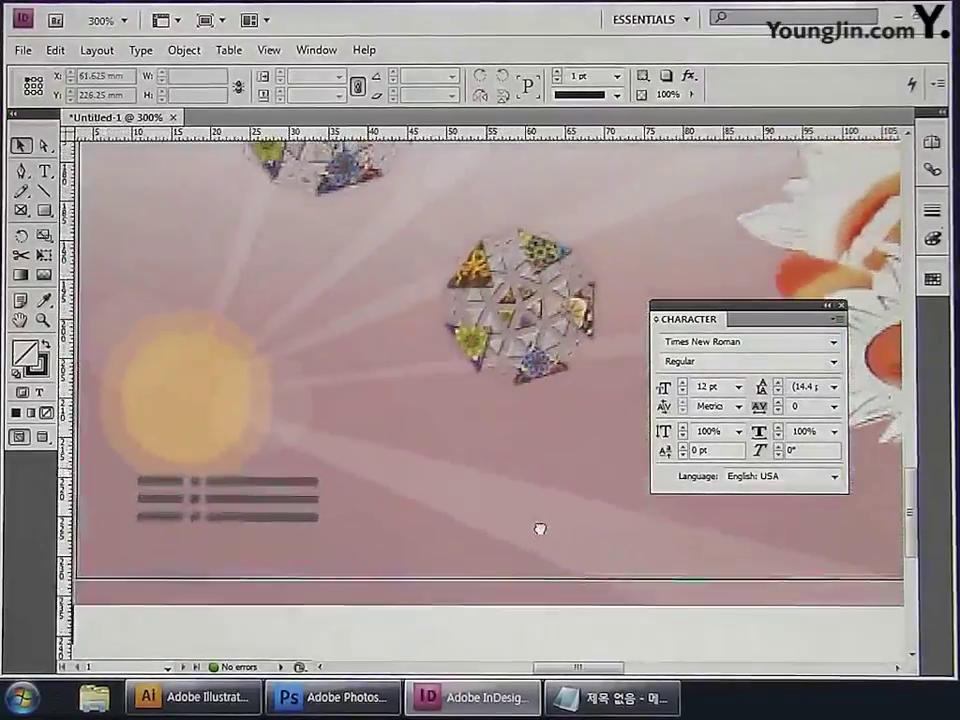
{"action": "key", "text": "t"}
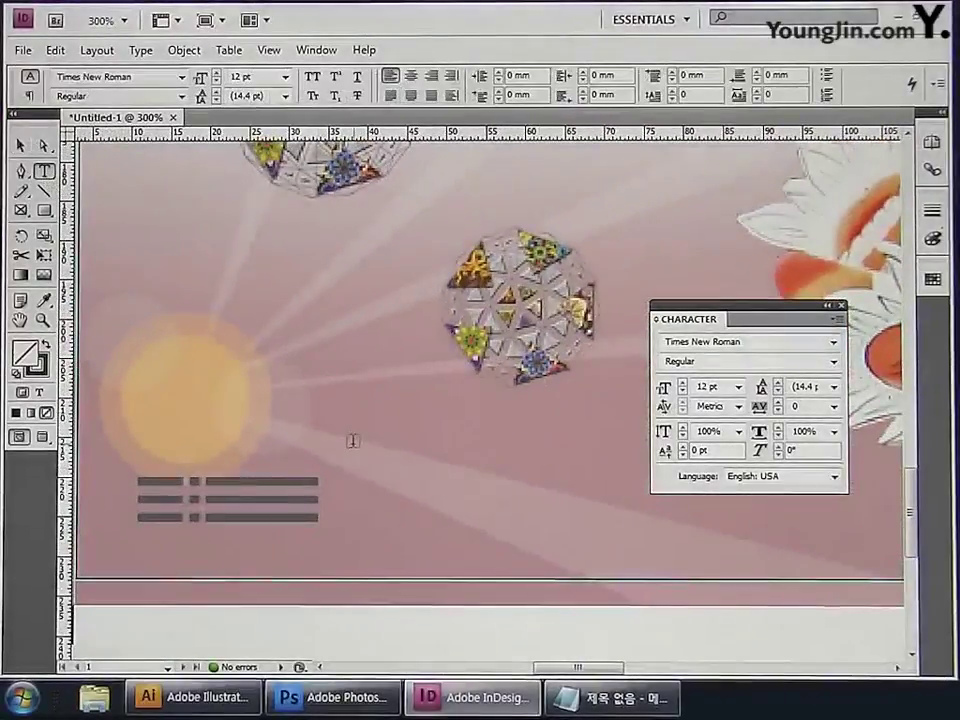
{"action": "left_click_drag", "start_coordinate": [325, 452], "coordinate": [636, 510]}
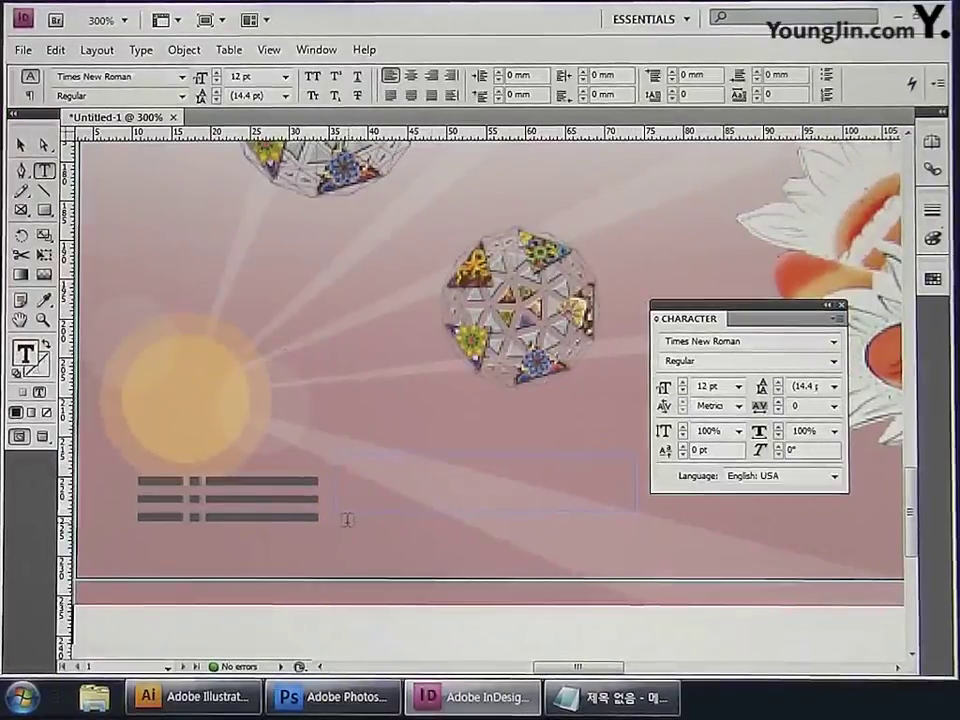
{"action": "type", "text": "□□□"}
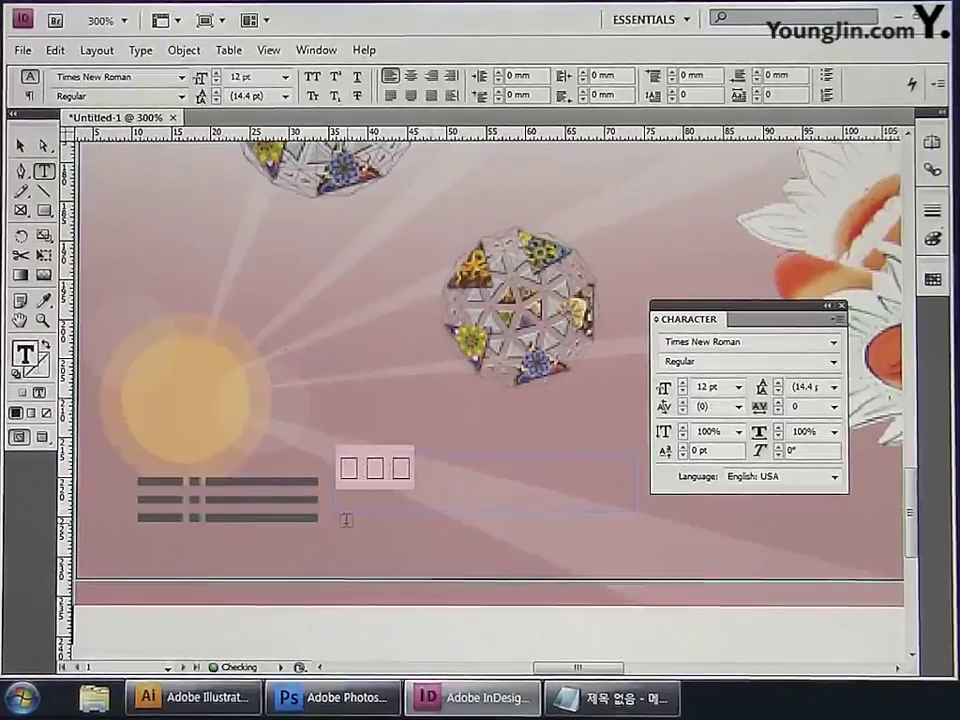
{"action": "type", "text": "□□□□"}
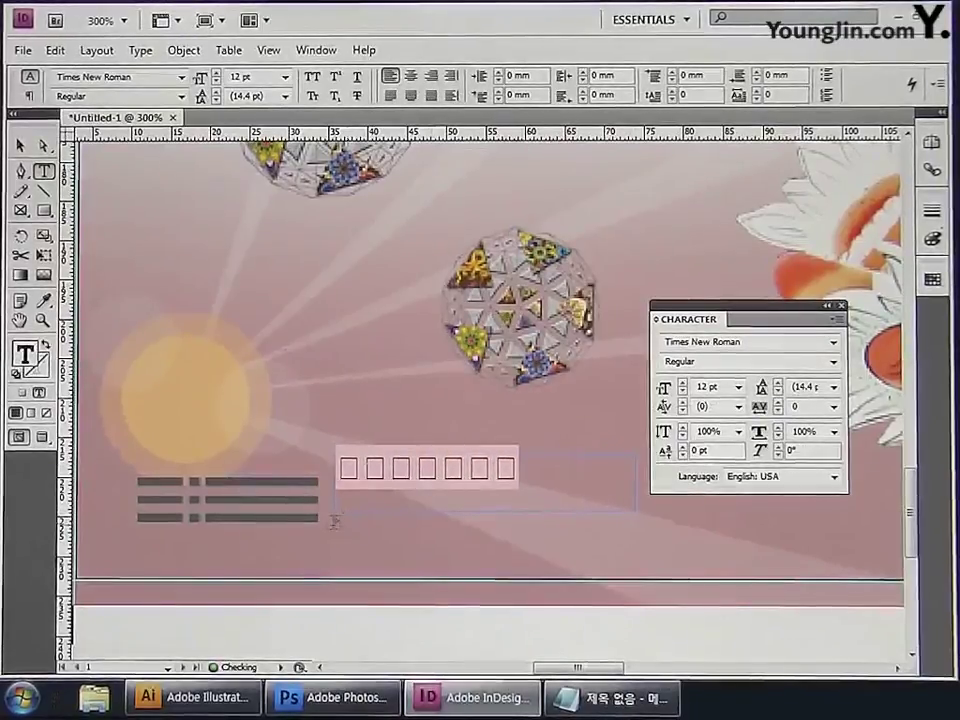
- Format the museum name 국립중앙박물관 in the YDIYGO130-KSCPC-EUC-H font at 14 pt
{"action": "key", "text": "shift+Left"}
{"action": "key", "text": "shift+Left"}
{"action": "key", "text": "shift+Left"}
{"action": "key", "text": "shift+Left"}
{"action": "key", "text": "shift+Left"}
{"action": "key", "text": "shift+Left"}
{"action": "key", "text": "shift+Left"}
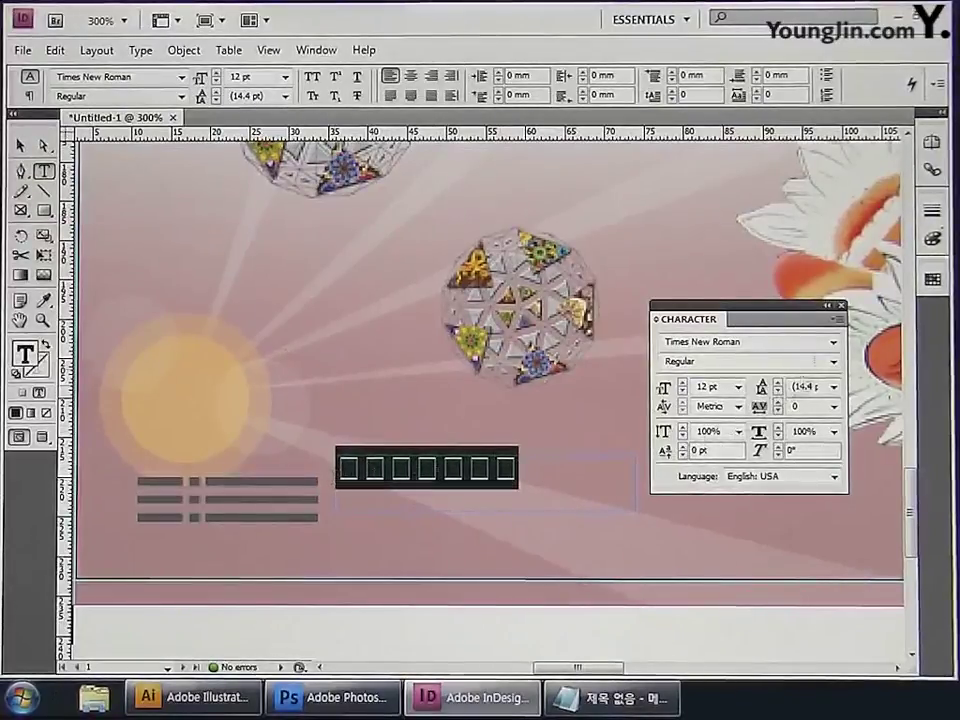
{"action": "left_click", "coordinate": [836, 344]}
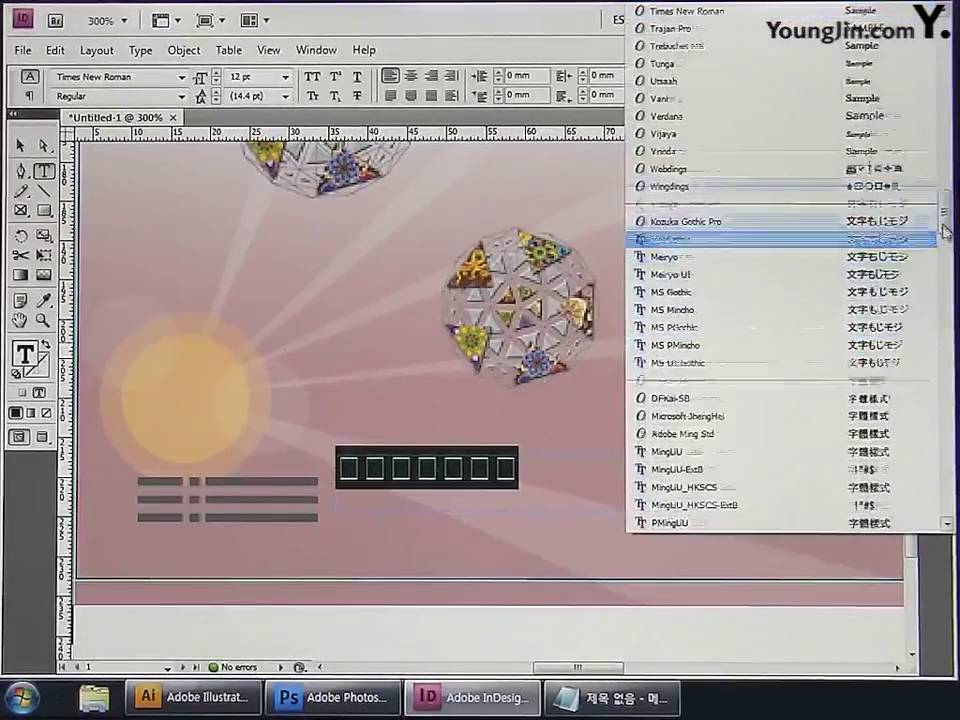
{"action": "left_click_drag", "start_coordinate": [943, 215], "coordinate": [946, 401]}
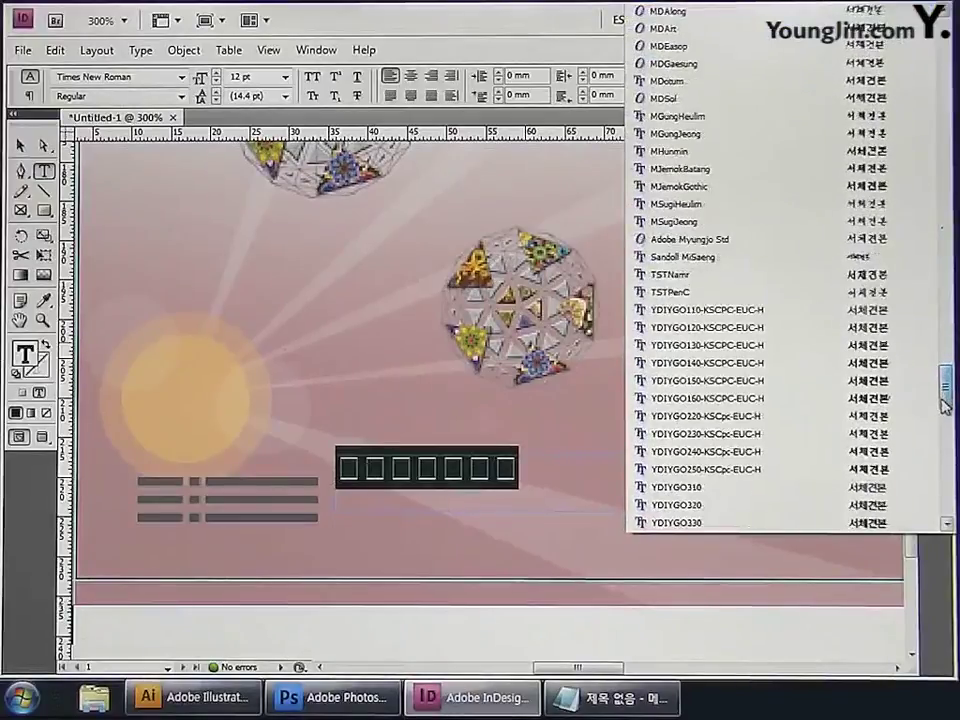
{"action": "left_click", "coordinate": [885, 347]}
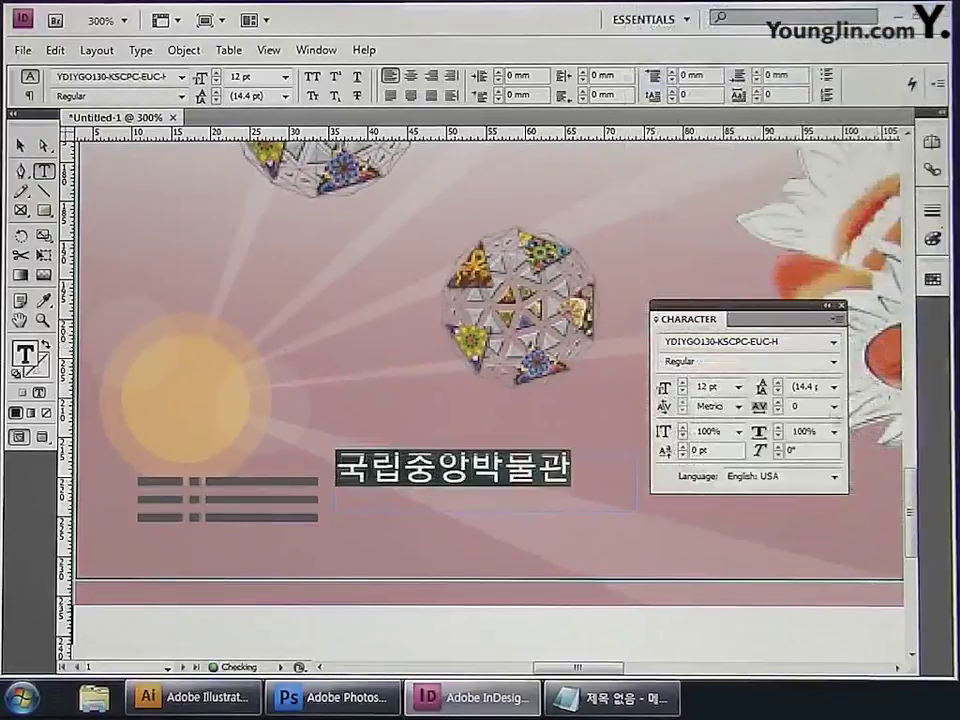
{"action": "triple_click", "coordinate": [710, 386]}
{"action": "type", "text": "1"}
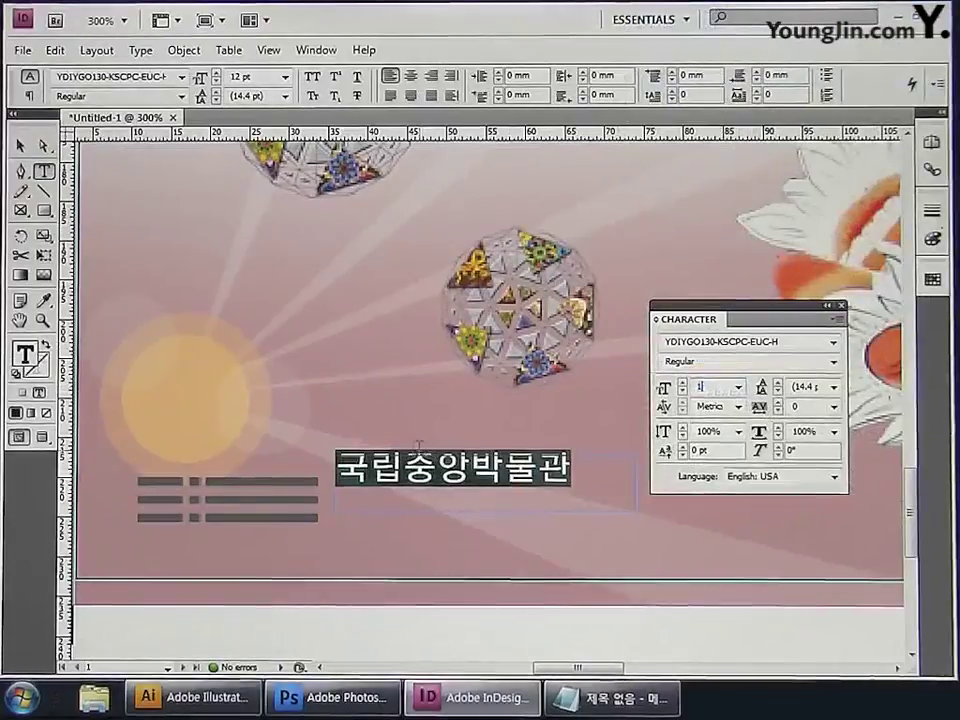
{"action": "type", "text": "4"}
{"action": "key", "text": "Return"}
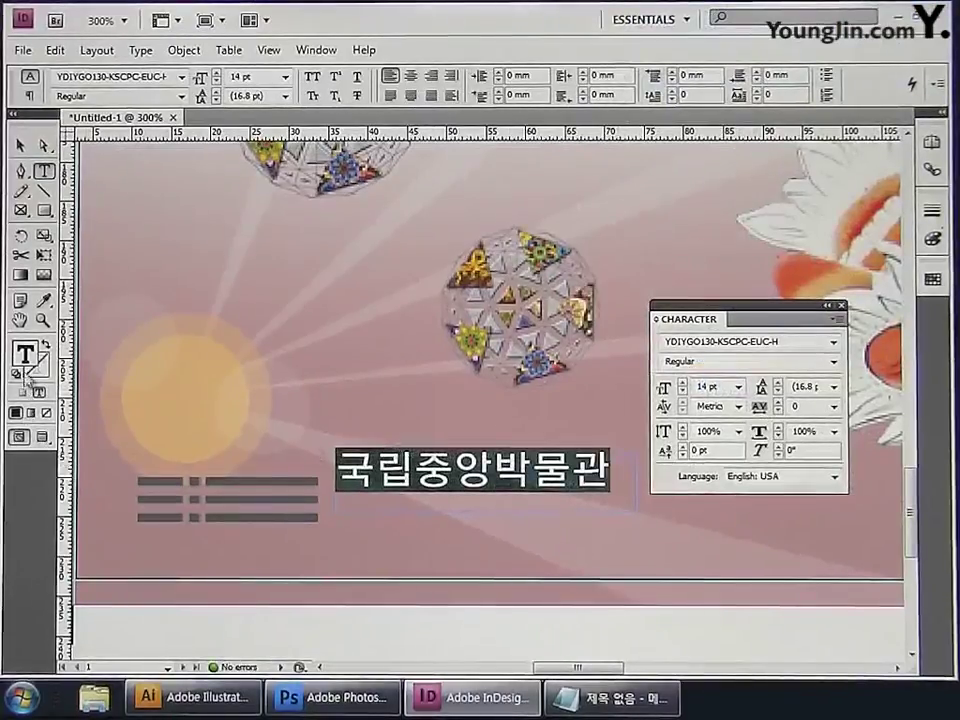
- Set the museum name's fill colour to dark grey with C 0, M 0, Y 0 and K 70
{"action": "double_click", "coordinate": [30, 364]}
{"action": "left_click", "coordinate": [668, 385]}
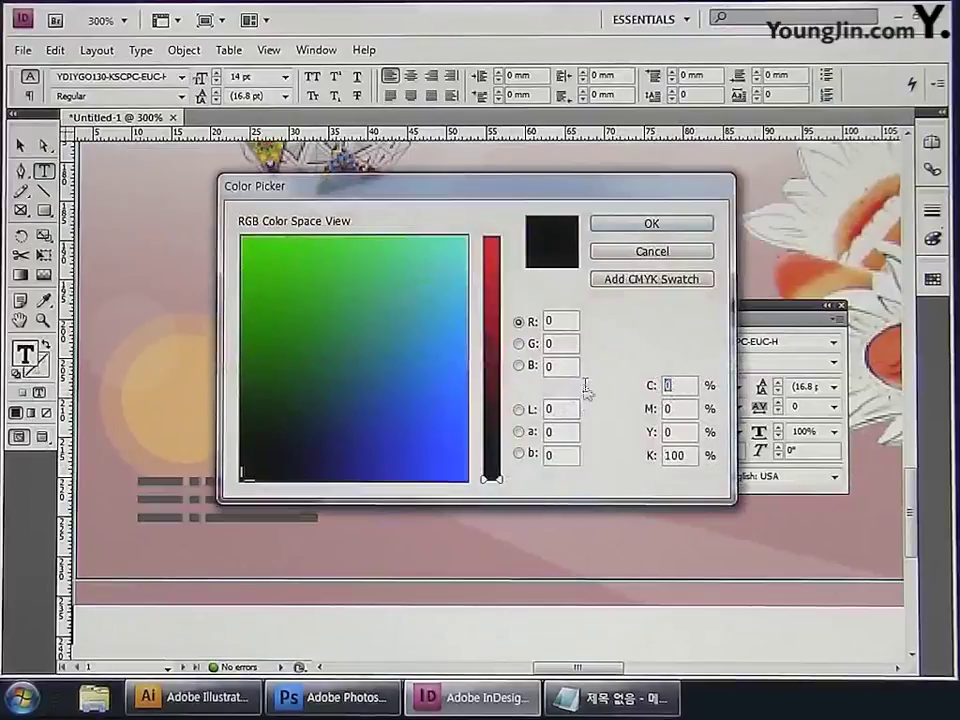
{"action": "key", "text": "Tab"}
{"action": "key", "text": "Tab"}
{"action": "key", "text": "Tab"}
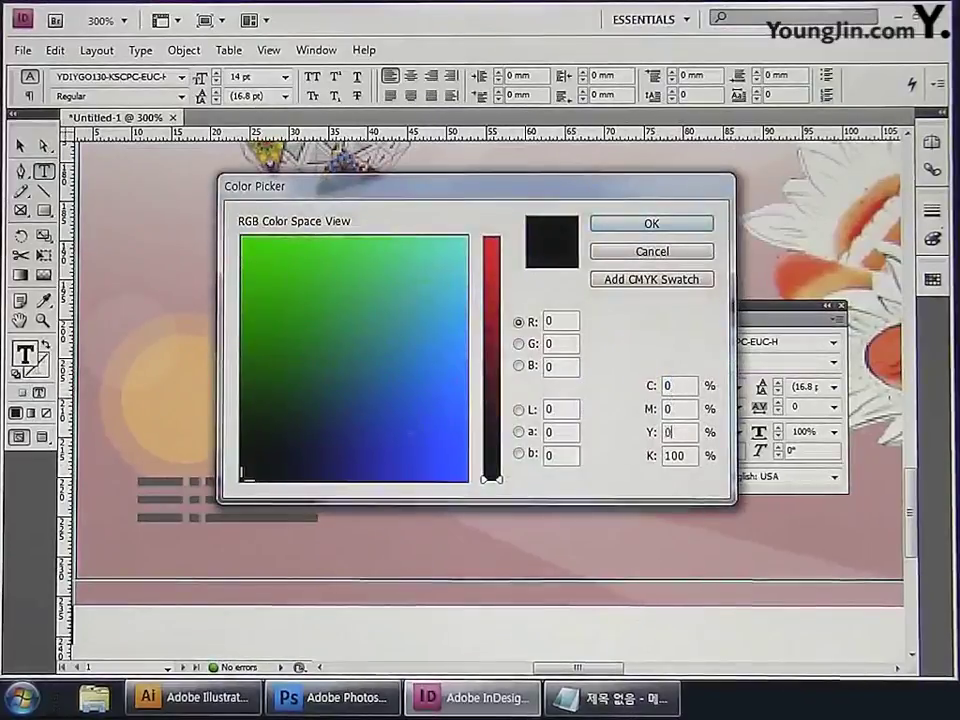
{"action": "type", "text": "70"}
{"action": "key", "text": "Return"}
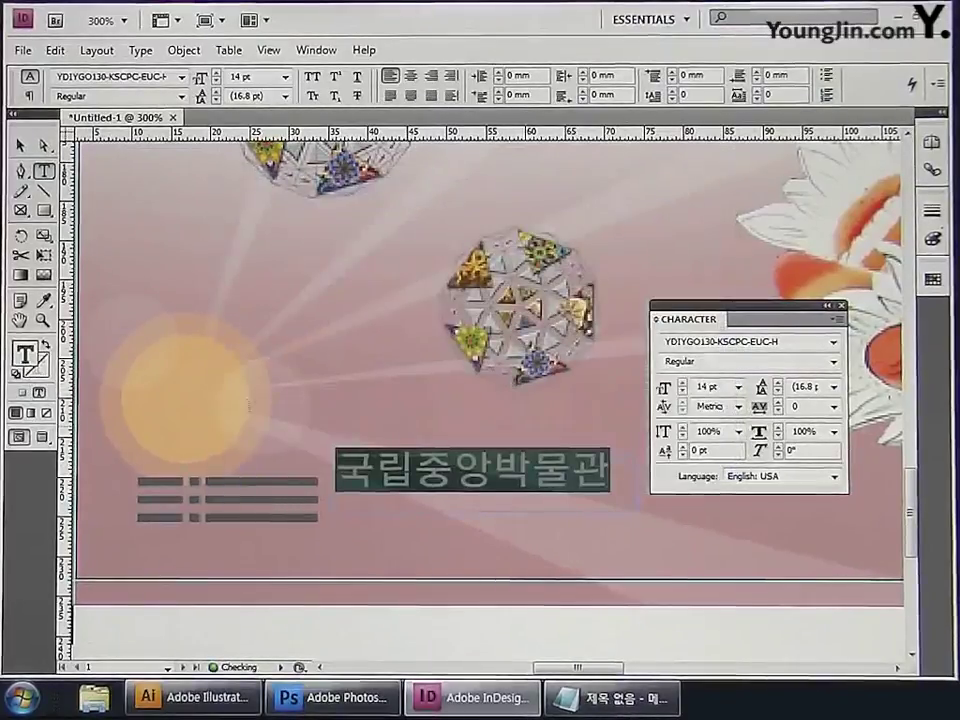
{"action": "left_click", "coordinate": [20, 145]}
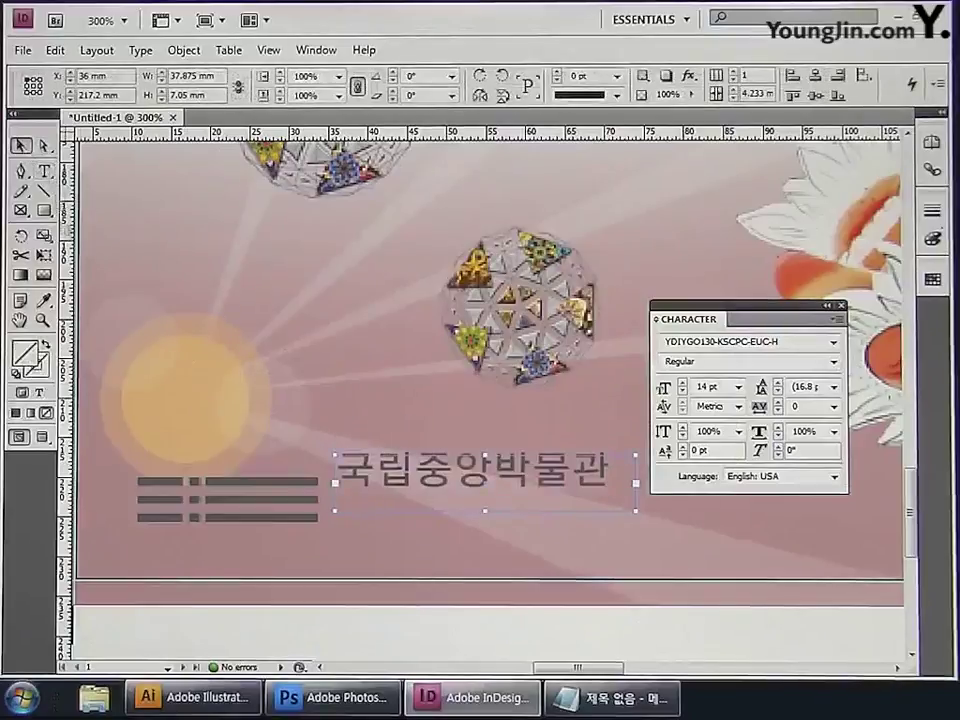
- Draw another text frame of about the same width directly below the museum name 국립중앙박물관
{"action": "left_click", "coordinate": [44, 170]}
{"action": "left_click_drag", "start_coordinate": [335, 528], "coordinate": [628, 503]}
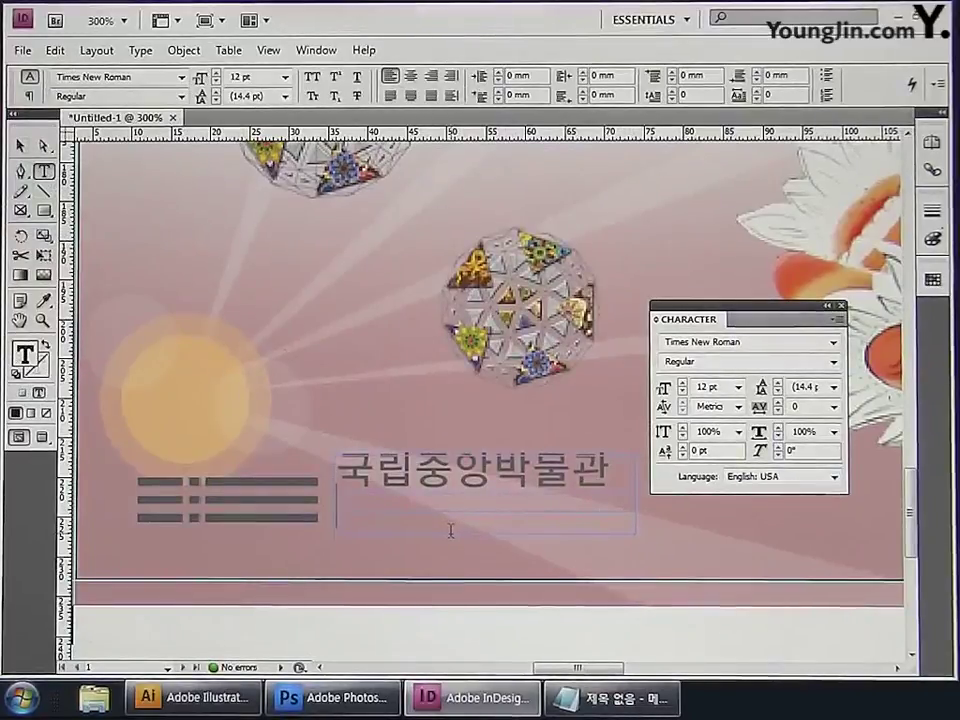
- Enter NATIONAL MUSEUM OF KOREA in the text frame below the Korean museum name and set it to 6 pt
{"action": "type", "text": "NA"}
{"action": "type", "text": "TIO"}
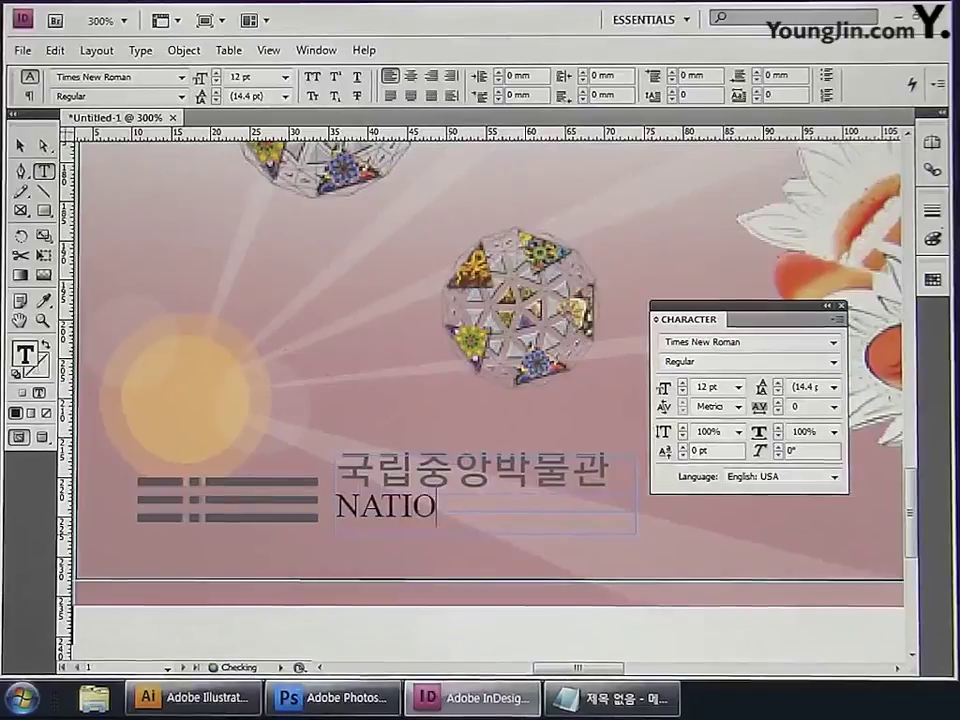
{"action": "type", "text": "NAL MUSEUM"}
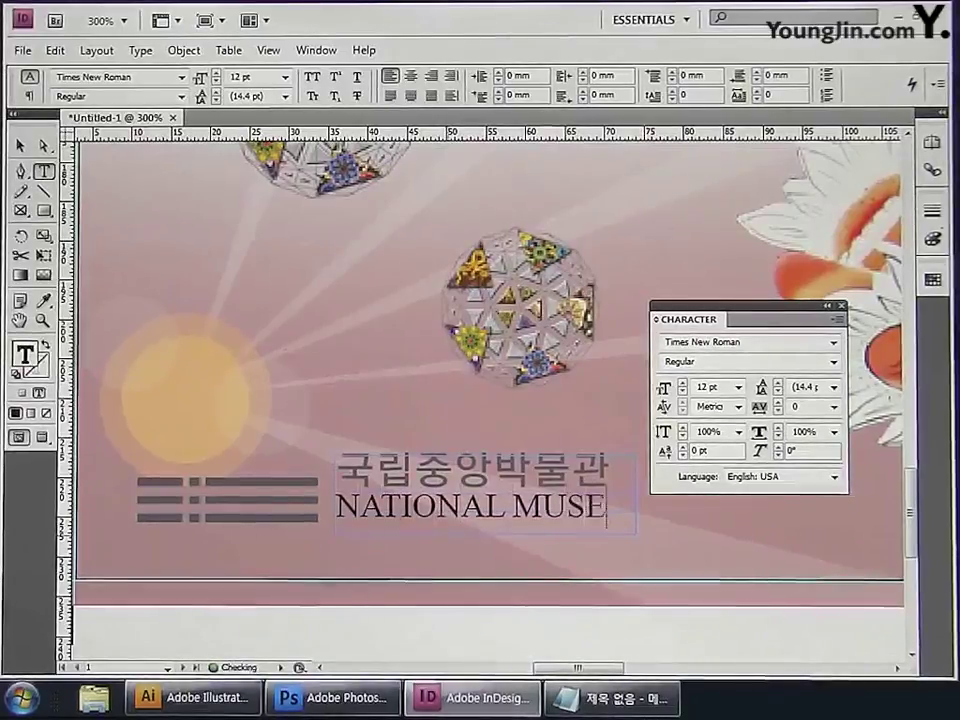
{"action": "key", "text": "ctrl+a"}
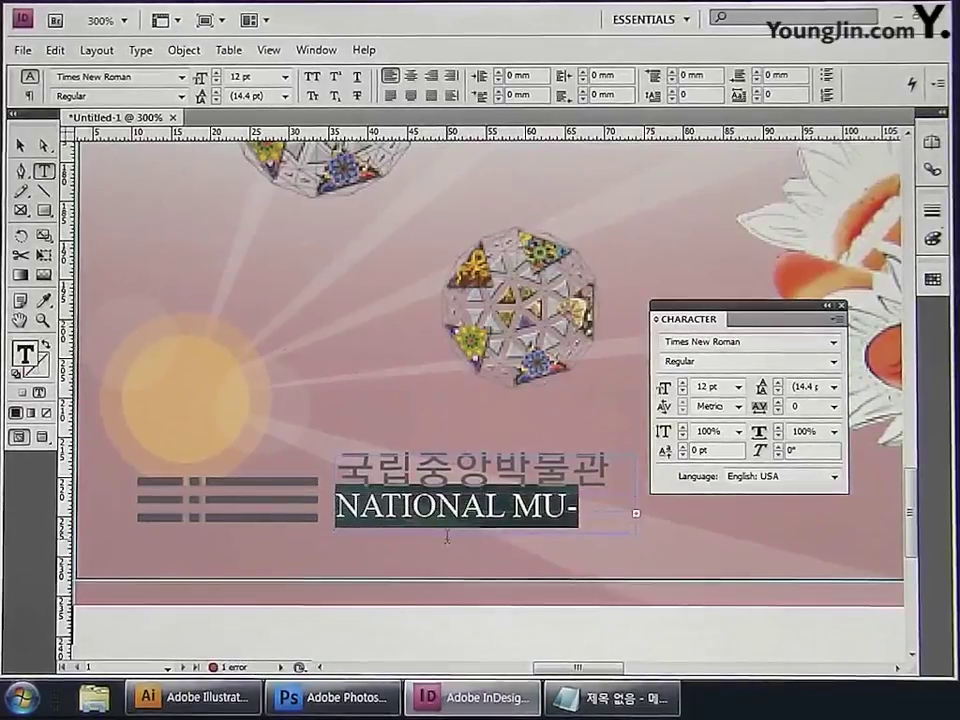
{"action": "left_click", "coordinate": [738, 387]}
{"action": "left_click", "coordinate": [722, 428]}
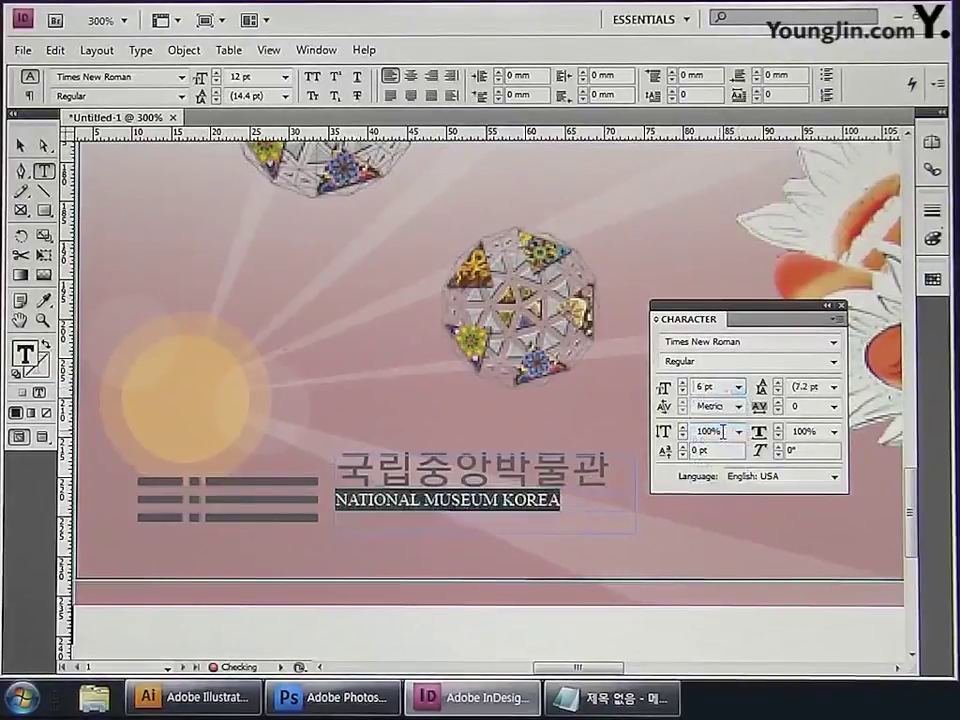
{"action": "left_click", "coordinate": [504, 503]}
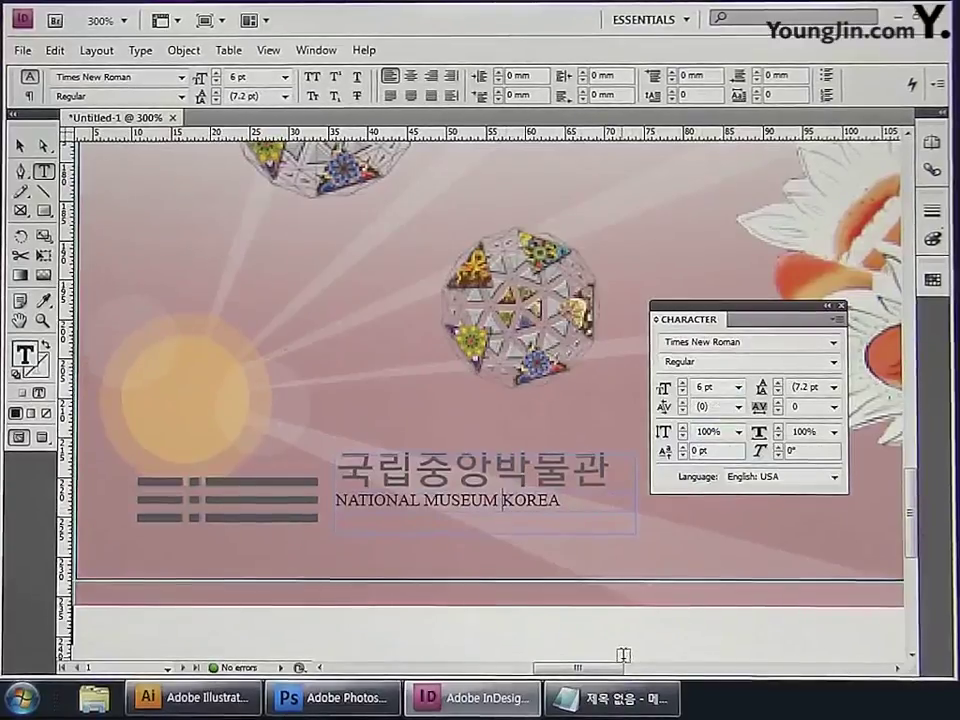
{"action": "type", "text": "OF"}
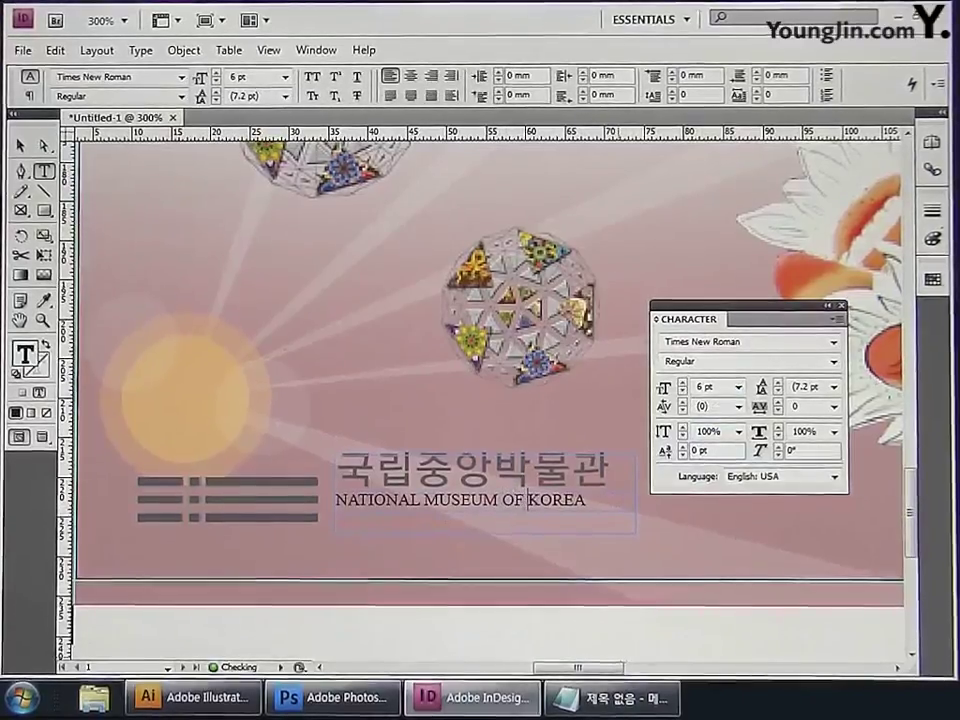
- Change the font of the NATIONAL MUSEUM OF KOREA text frame to YDIYGO130-KSCPC-EUC-H
{"action": "left_click", "coordinate": [20, 145]}
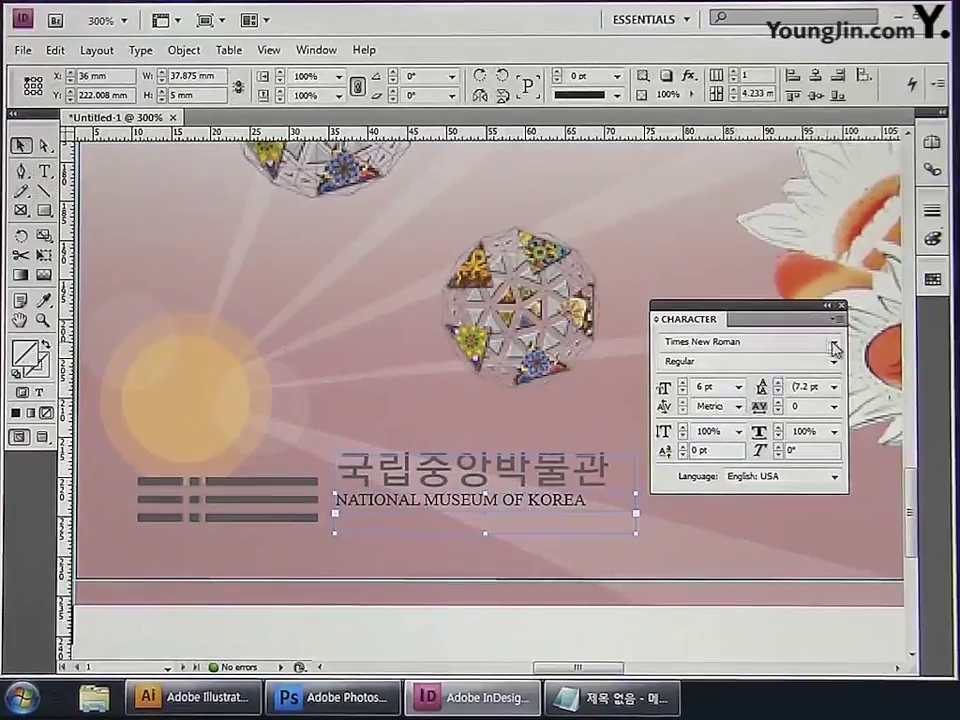
{"action": "left_click", "coordinate": [834, 347]}
{"action": "left_click_drag", "start_coordinate": [943, 210], "coordinate": [940, 404]}
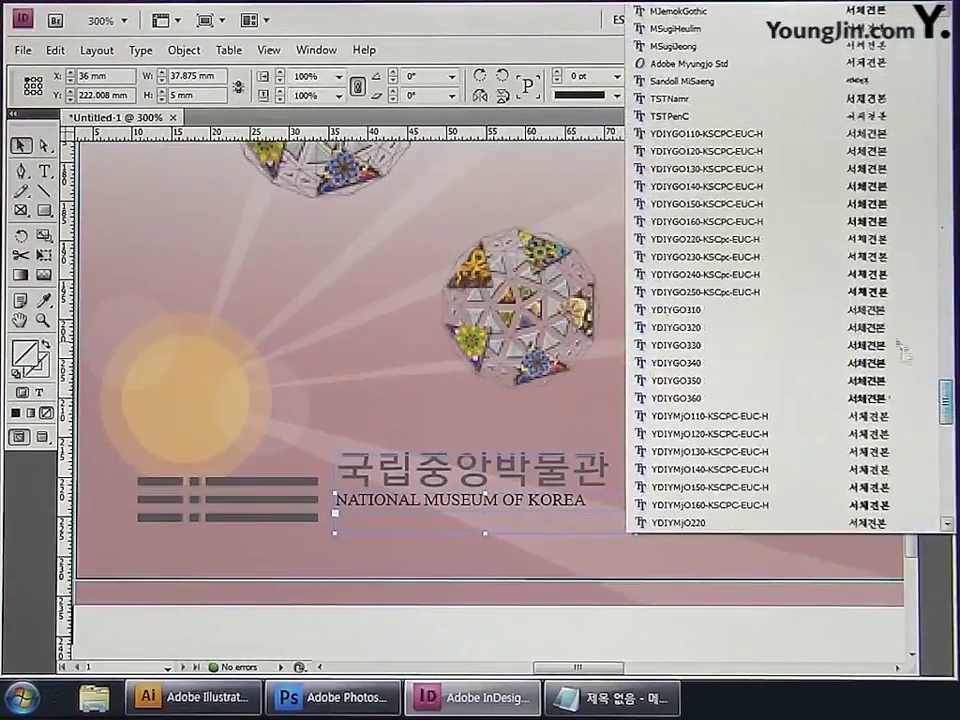
{"action": "left_click", "coordinate": [875, 170]}
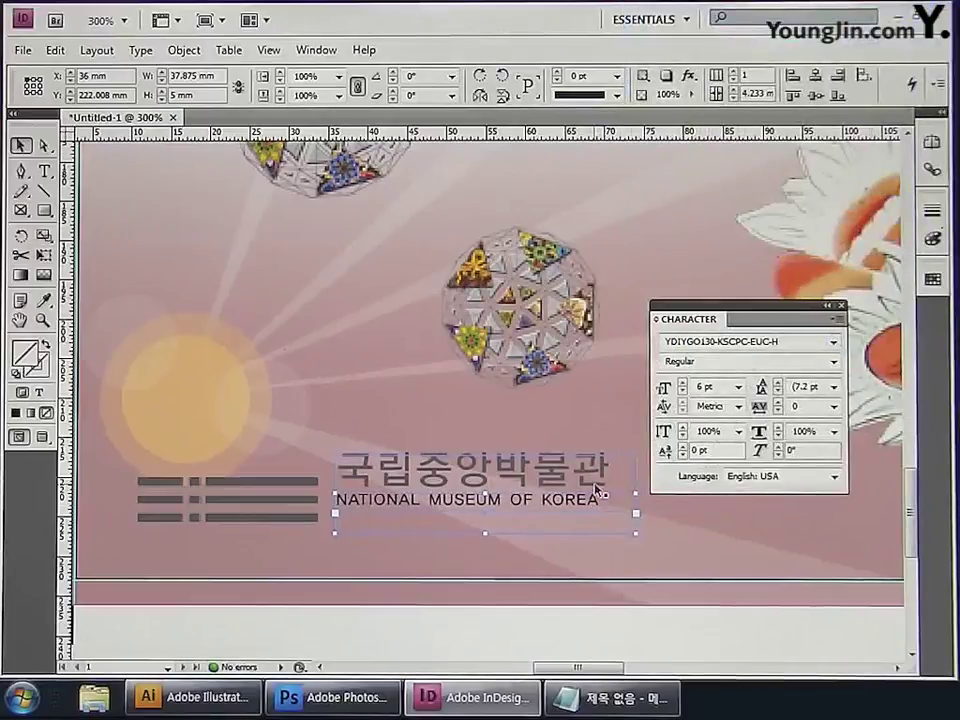
- Set the tracking of NATIONAL MUSEUM OF KOREA to 25 so its width matches the Korean name above
{"action": "left_click", "coordinate": [627, 474]}
{"action": "left_click", "coordinate": [582, 511]}
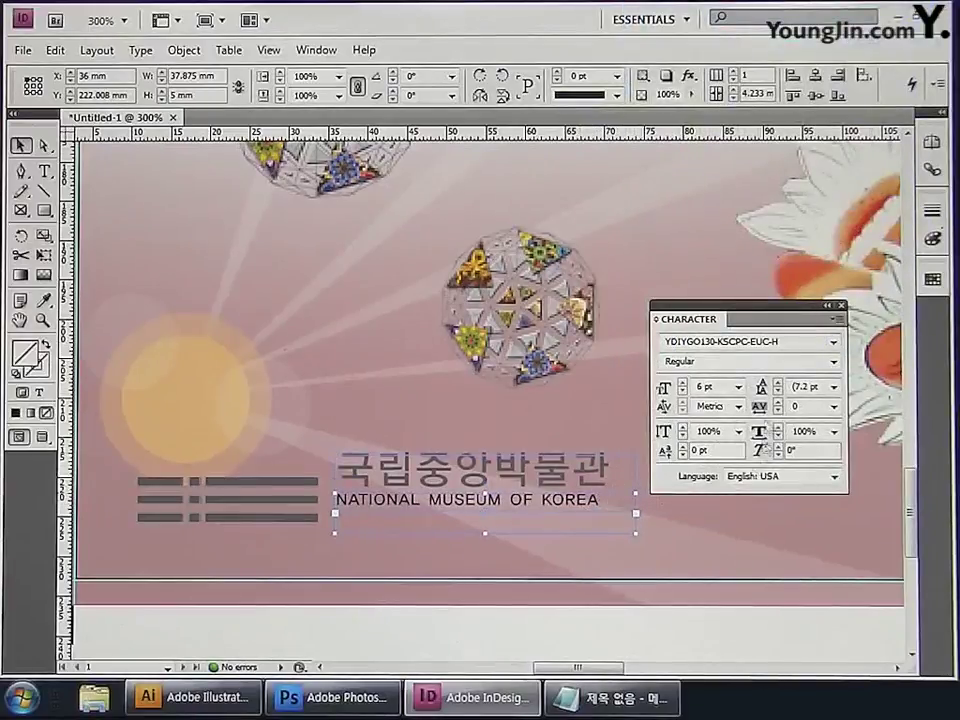
{"action": "left_click", "coordinate": [833, 406]}
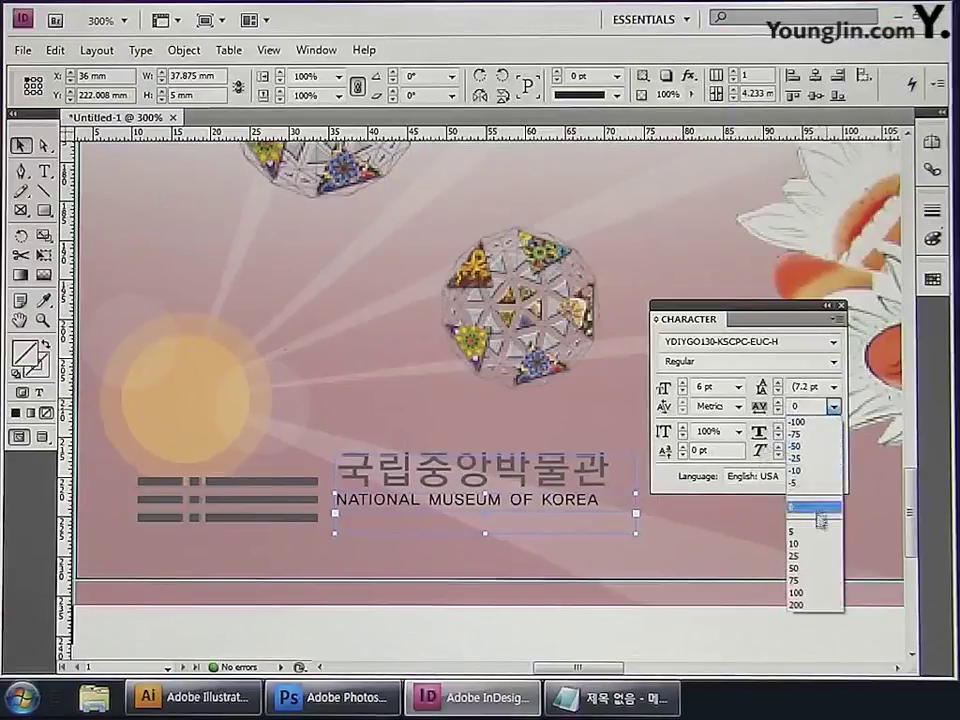
{"action": "left_click", "coordinate": [816, 545]}
{"action": "left_click", "coordinate": [833, 406]}
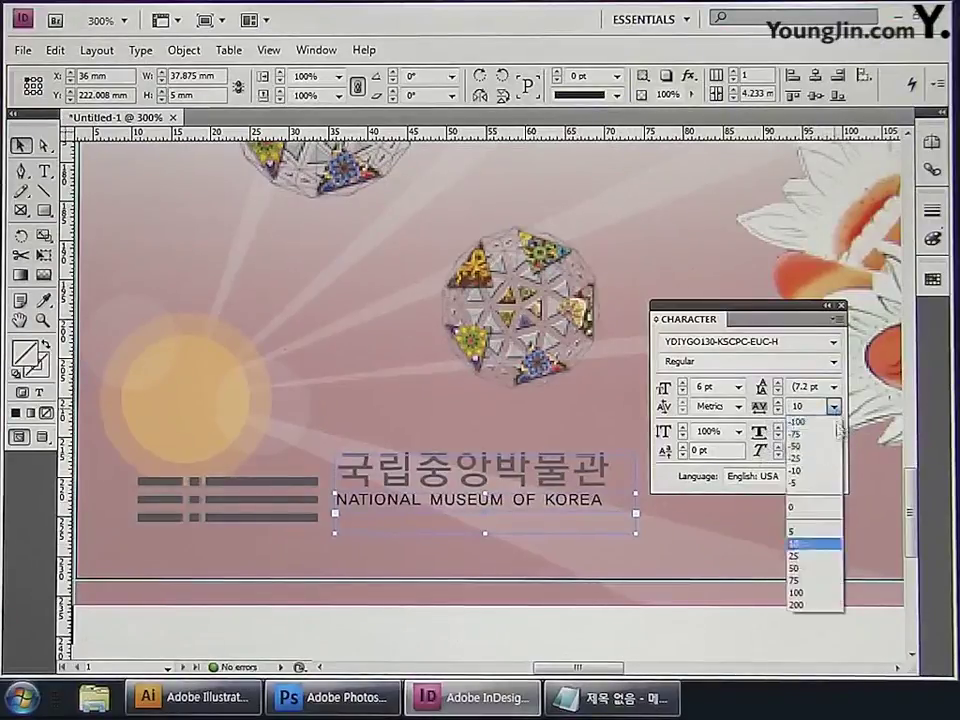
{"action": "left_click", "coordinate": [809, 580]}
{"action": "left_click", "coordinate": [833, 406]}
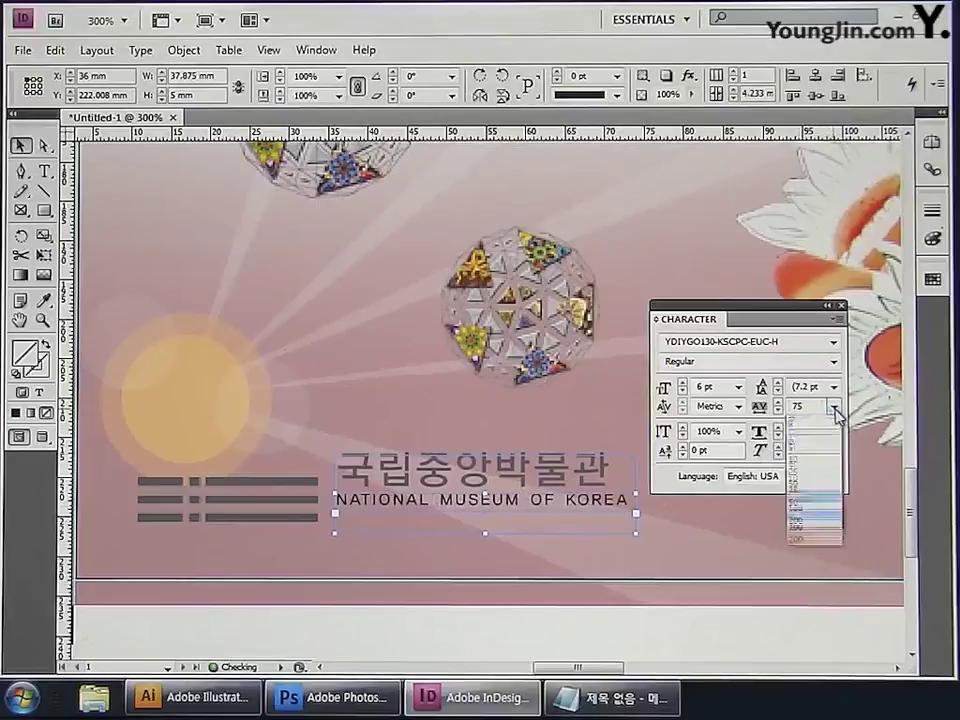
{"action": "left_click", "coordinate": [820, 556]}
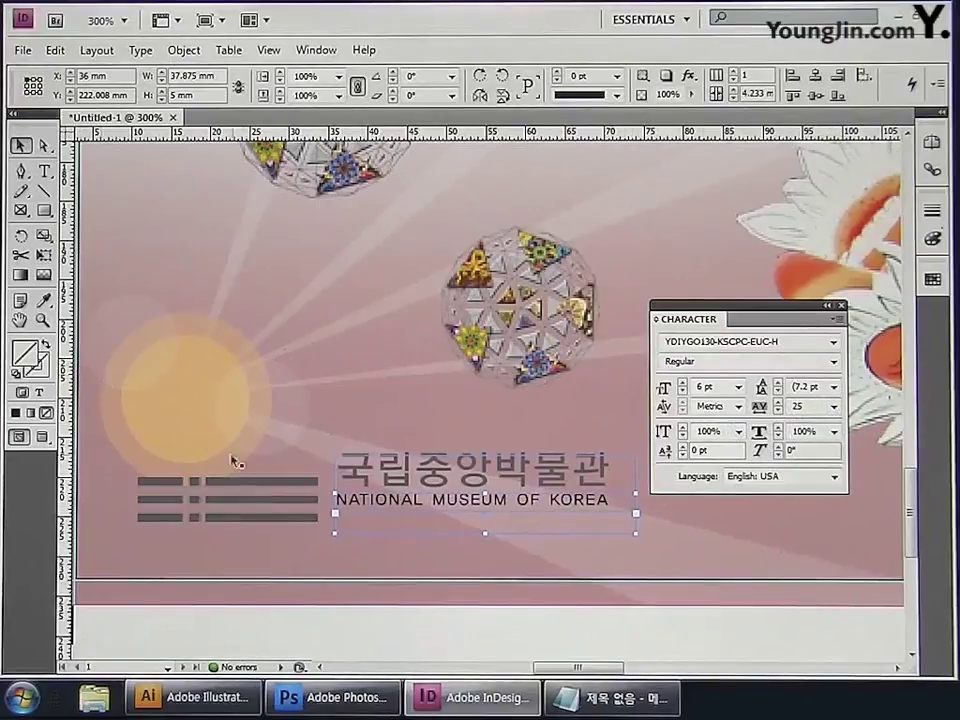
- Set the fill colour of NATIONAL MUSEUM OF KOREA to dark grey with C 0, M 0, Y 0 and K 70
{"action": "left_click", "coordinate": [44, 171]}
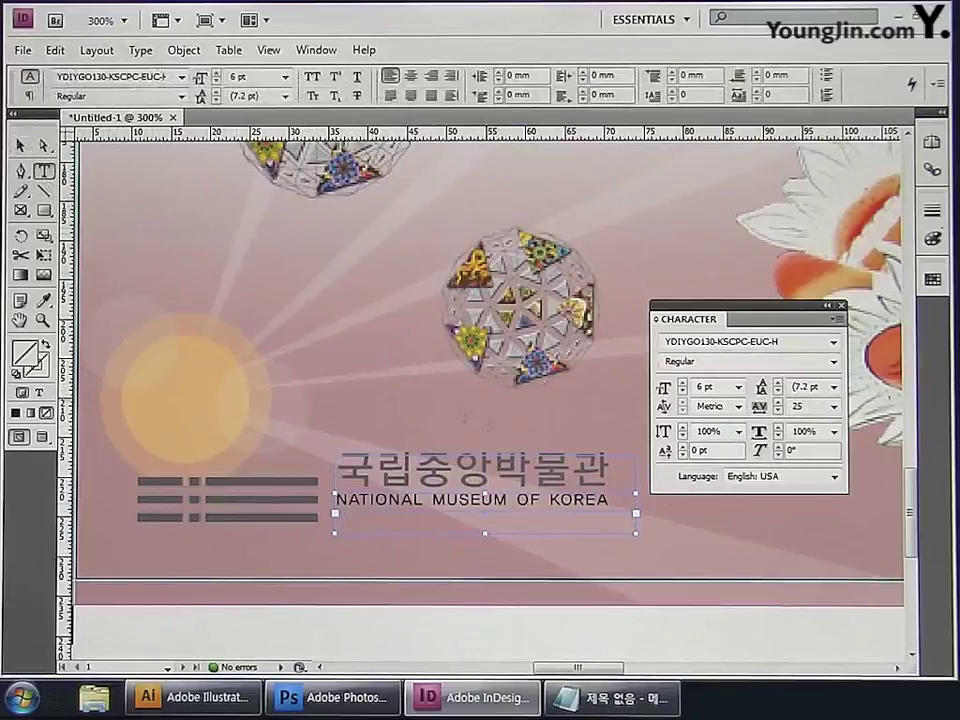
{"action": "left_click_drag", "start_coordinate": [613, 497], "coordinate": [348, 500]}
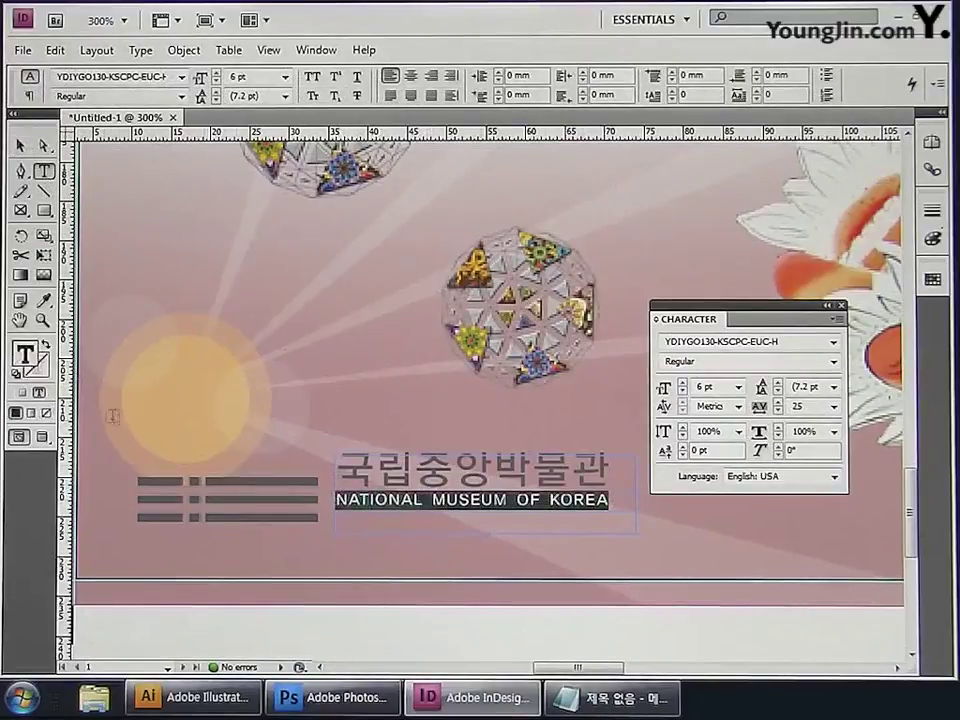
{"action": "double_click", "coordinate": [26, 356]}
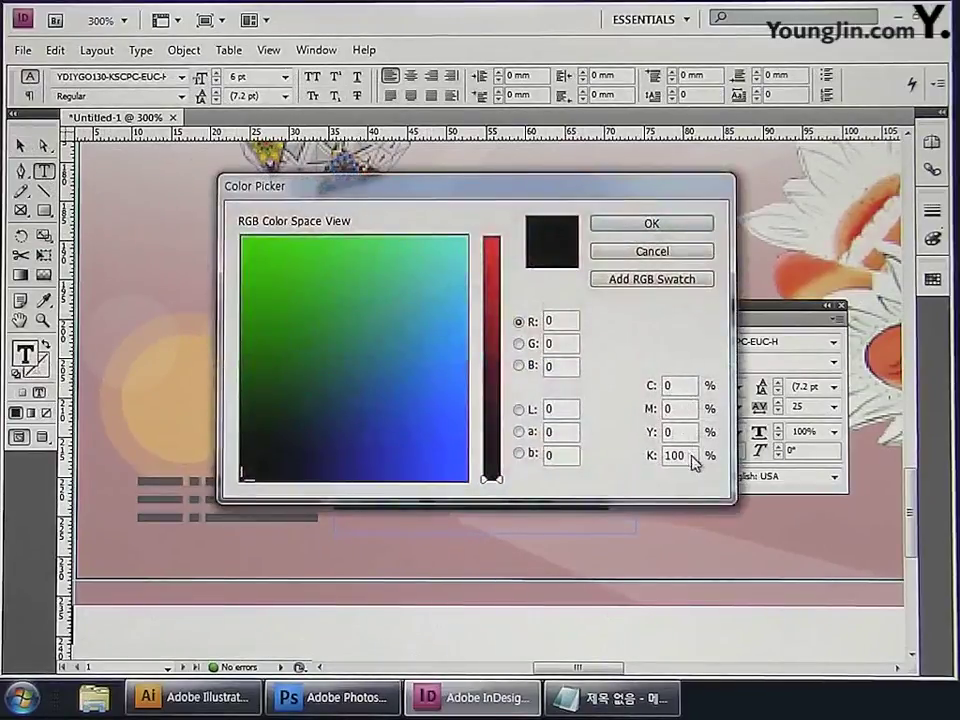
{"action": "double_click", "coordinate": [693, 457]}
{"action": "type", "text": "70"}
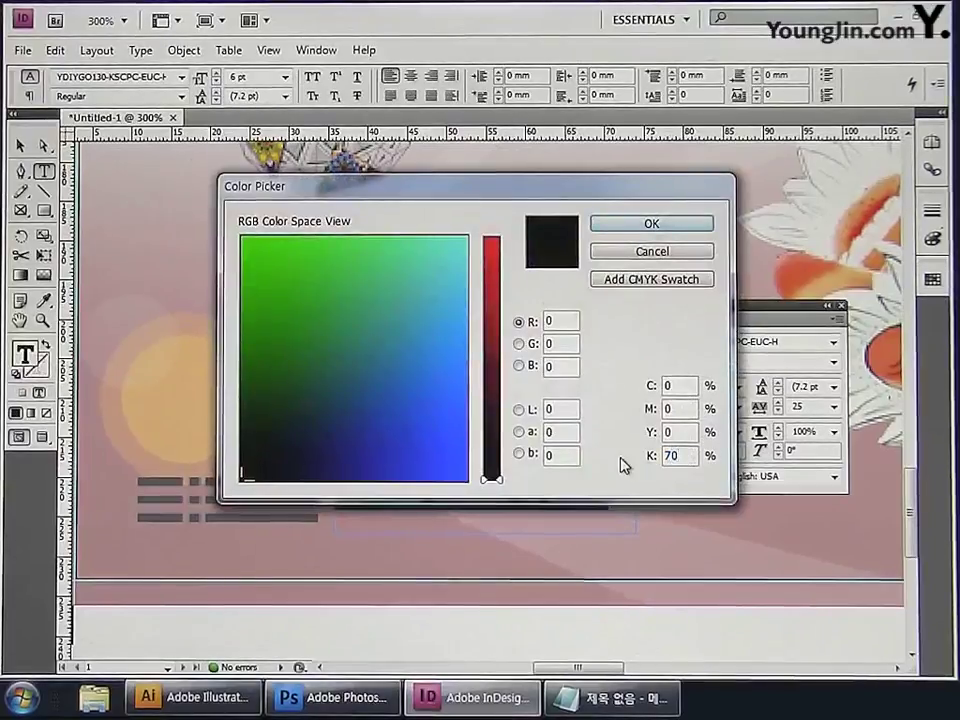
{"action": "left_click", "coordinate": [651, 224]}
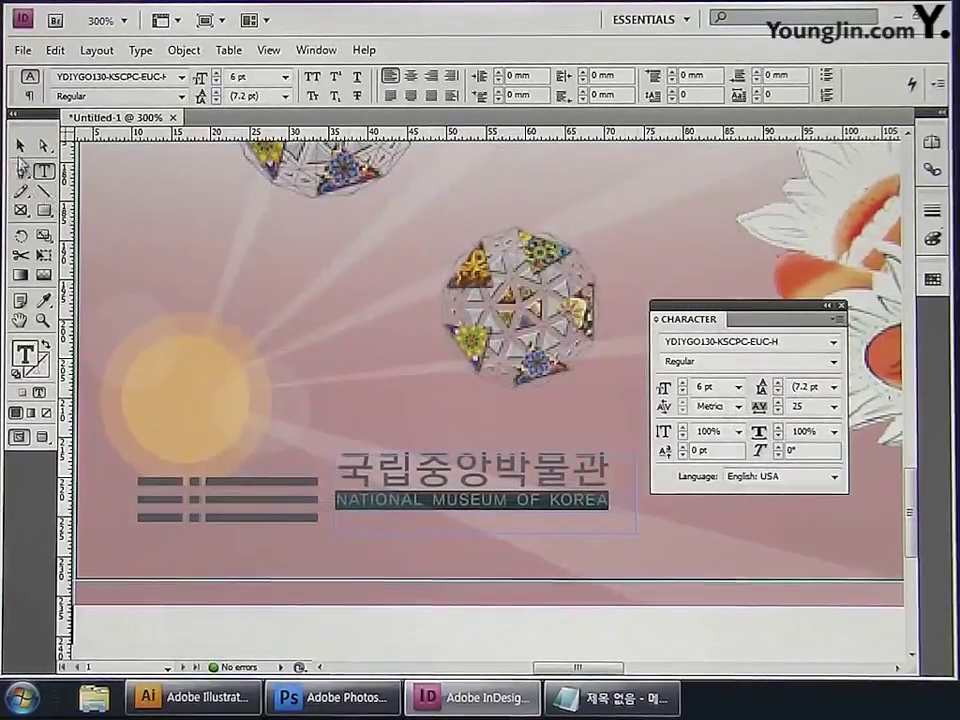
- Move the Korean and English museum name frames down together to Y 218.964 mm, level with the dark-barred logo
{"action": "left_click", "coordinate": [20, 146]}
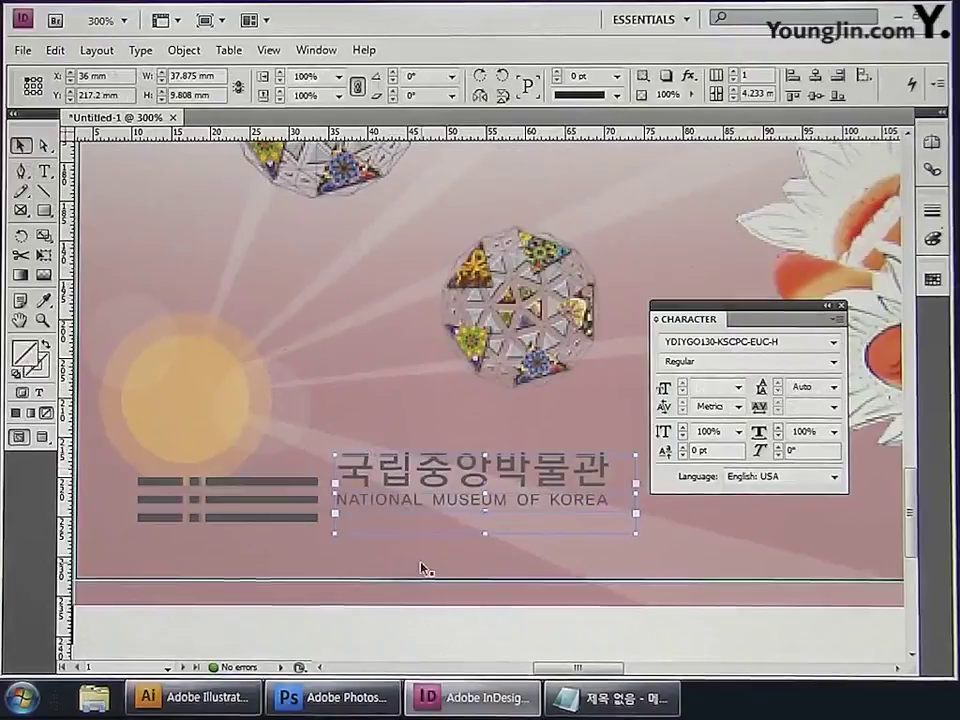
{"action": "key", "text": "Down"}
{"action": "key", "text": "Down"}
{"action": "key", "text": "Down"}
{"action": "key", "text": "Down"}
{"action": "key", "text": "Down"}
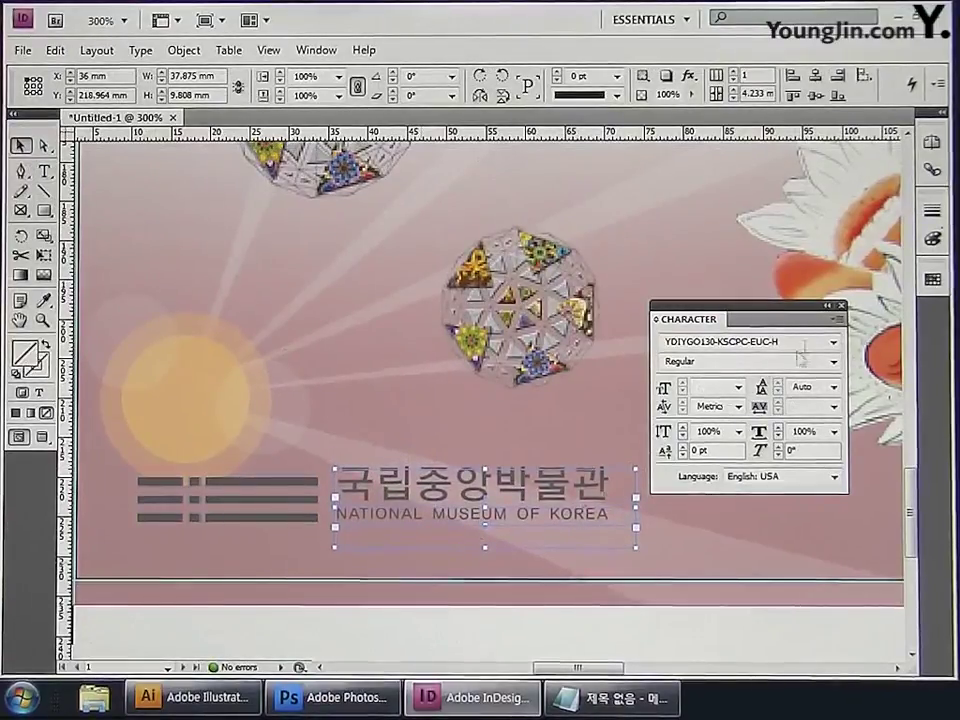
{"action": "left_click", "coordinate": [841, 306]}
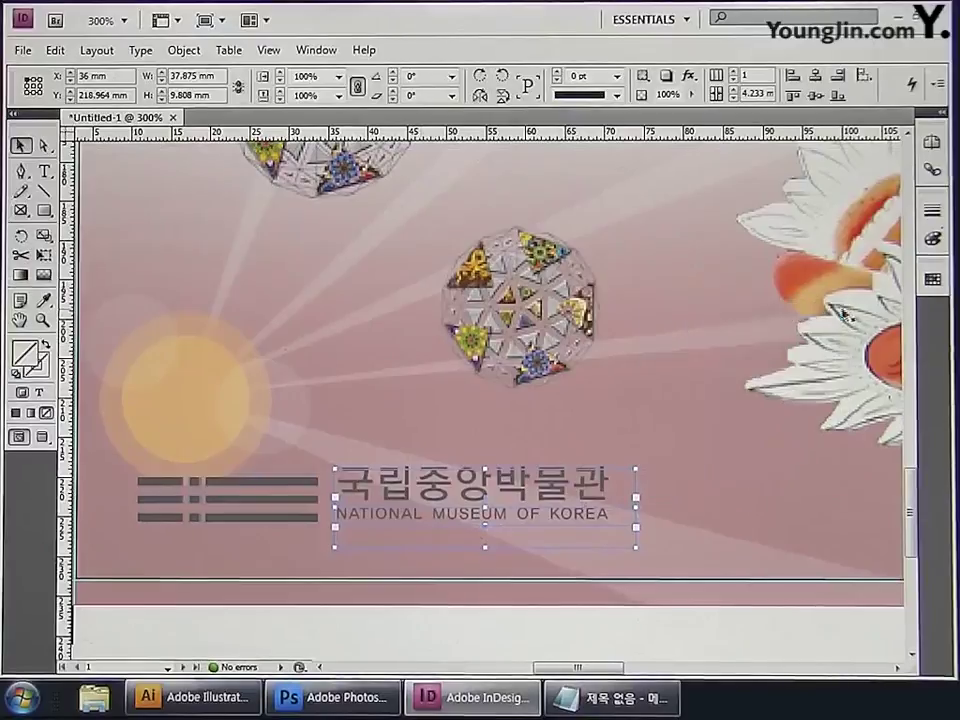
- Draw a text frame about 5 by 5 mm beside the vertical crop mark at the poster's lower-left corner and enter 01
{"action": "double_click", "coordinate": [20, 320]}
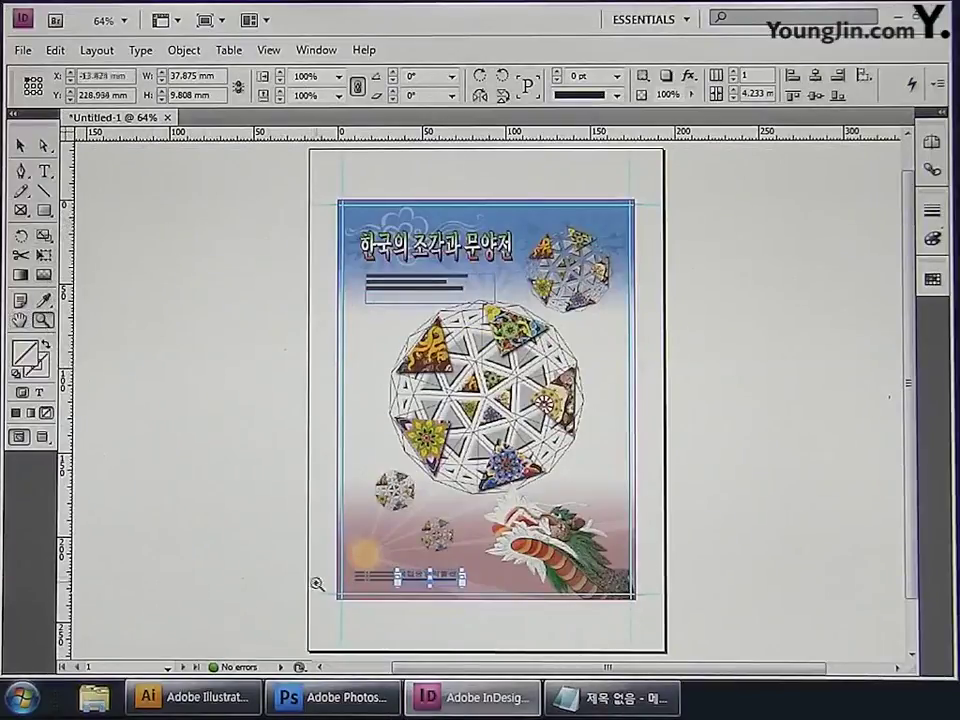
{"action": "left_click_drag", "start_coordinate": [317, 584], "coordinate": [372, 621]}
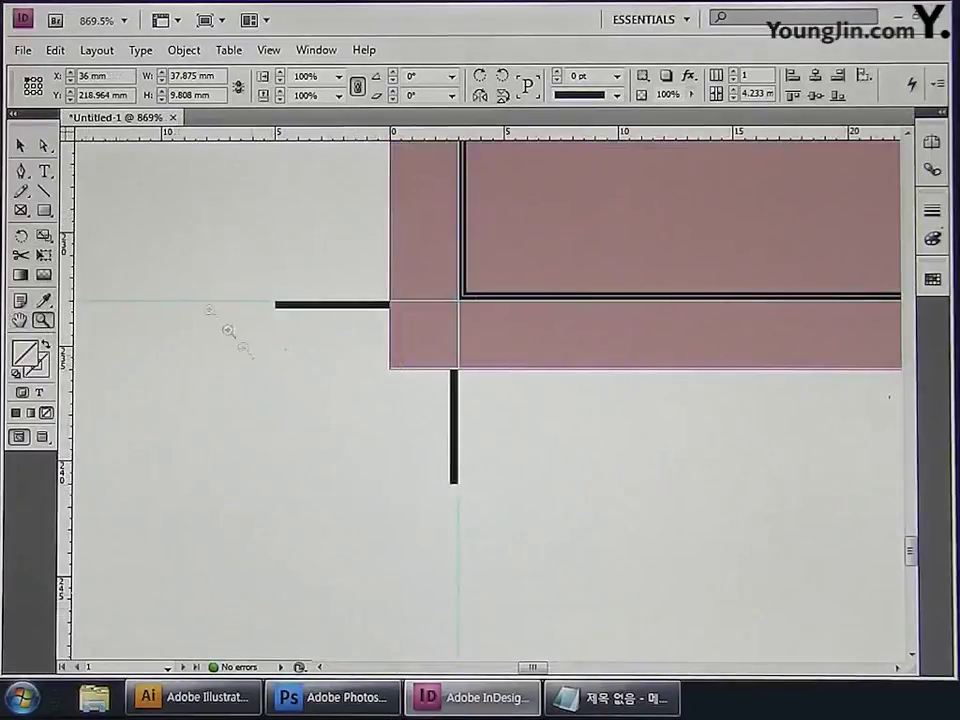
{"action": "left_click", "coordinate": [44, 171]}
{"action": "left_click_drag", "start_coordinate": [488, 415], "coordinate": [603, 528]}
{"action": "type", "text": "01"}
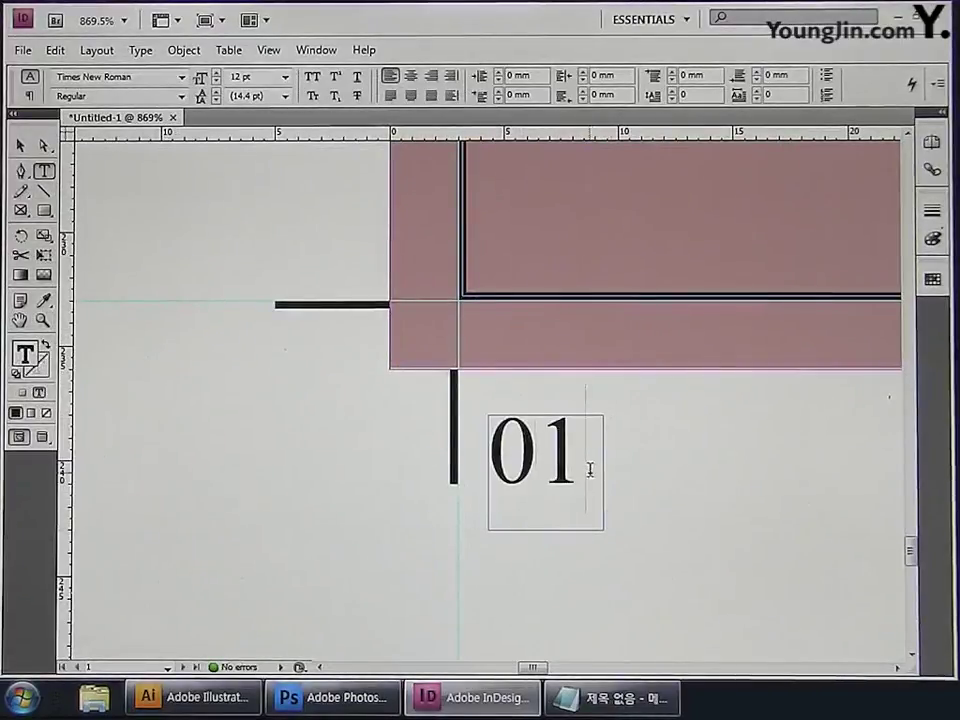
- Format the number 01 in Dotum at 10 pt and move its frame closer to the crop mark, to X 3.875 mm and Y 238.5 mm
{"action": "left_click_drag", "start_coordinate": [589, 471], "coordinate": [506, 468]}
{"action": "left_click", "coordinate": [181, 77]}
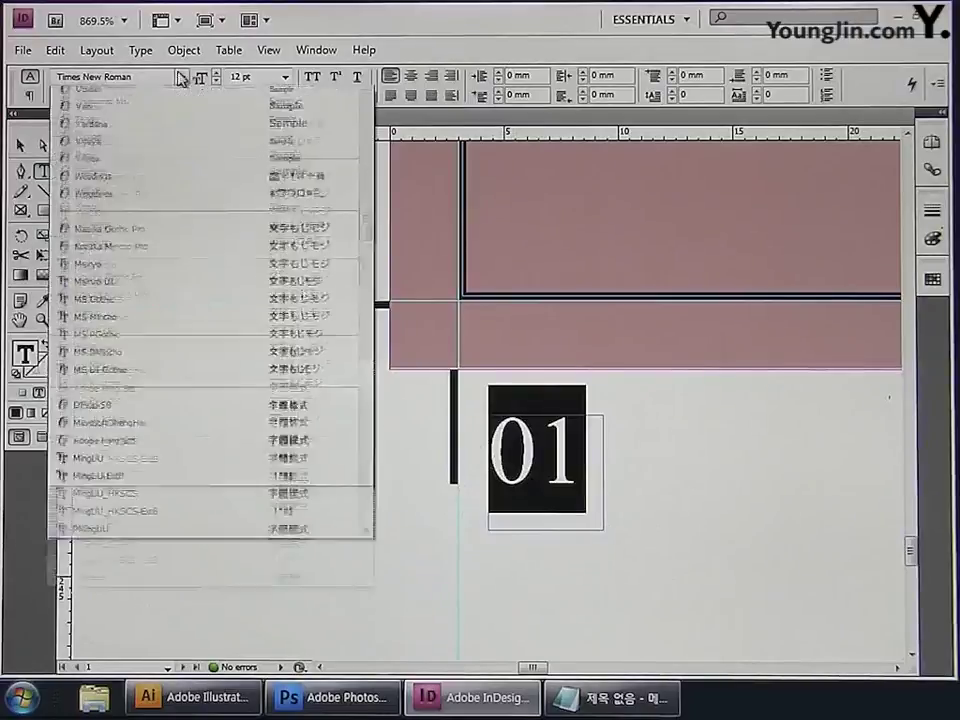
{"action": "left_click_drag", "start_coordinate": [368, 303], "coordinate": [364, 360]}
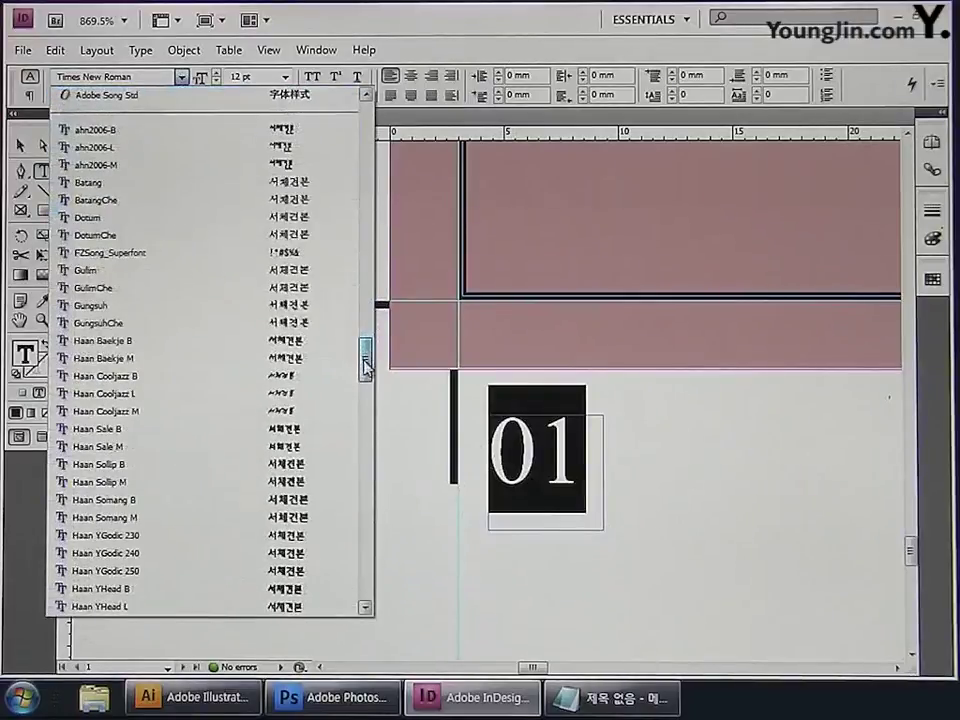
{"action": "left_click", "coordinate": [176, 217]}
{"action": "left_click", "coordinate": [286, 77]}
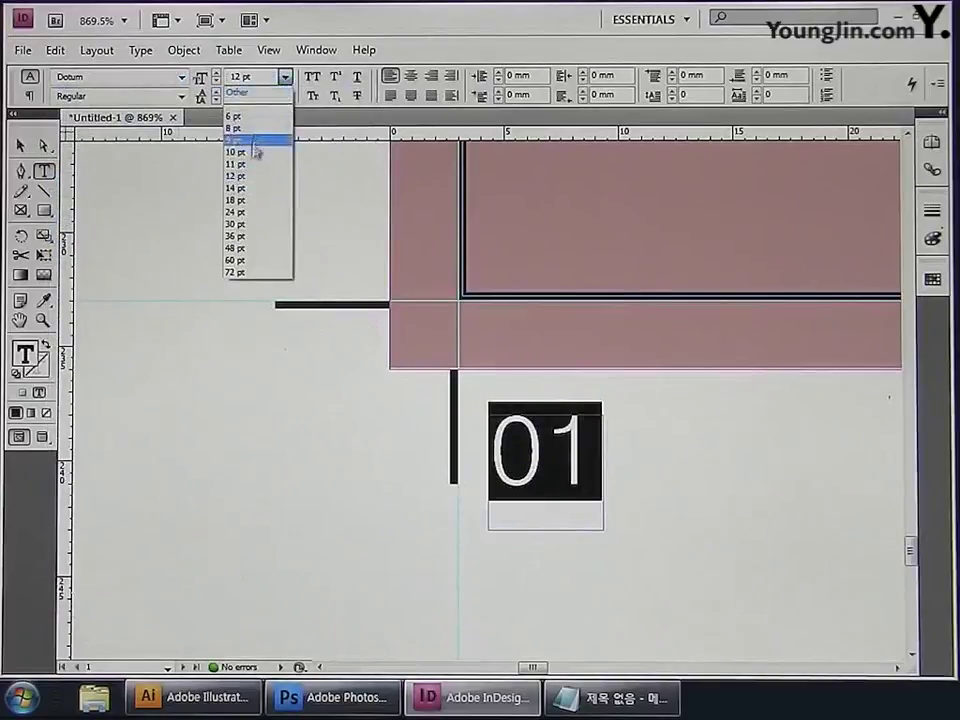
{"action": "left_click", "coordinate": [251, 152]}
{"action": "left_click", "coordinate": [20, 145]}
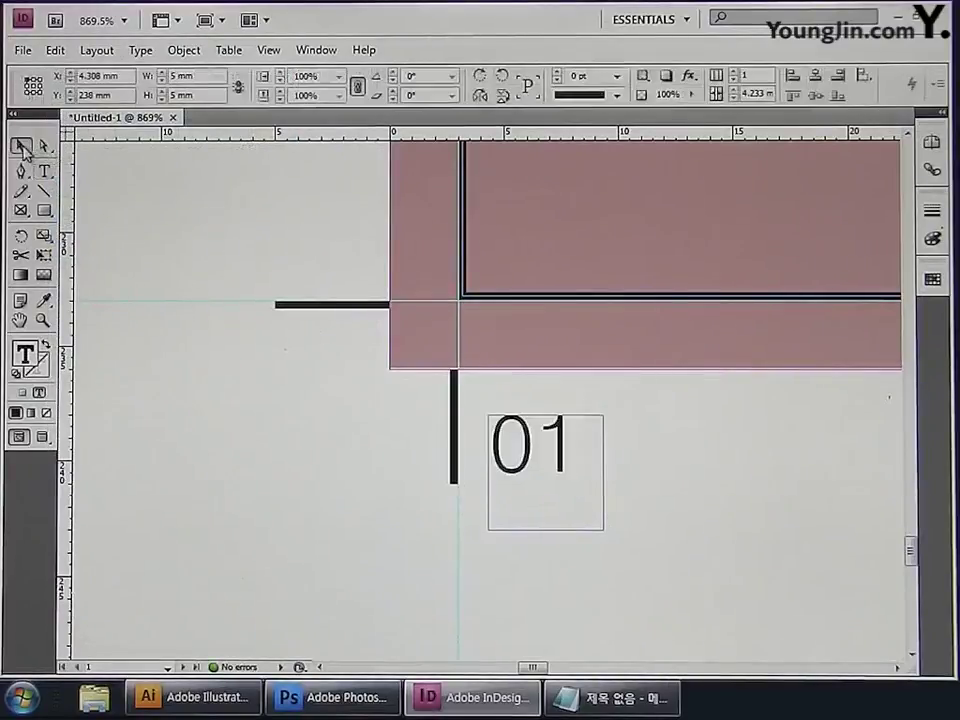
{"action": "left_click_drag", "start_coordinate": [512, 476], "coordinate": [503, 488]}
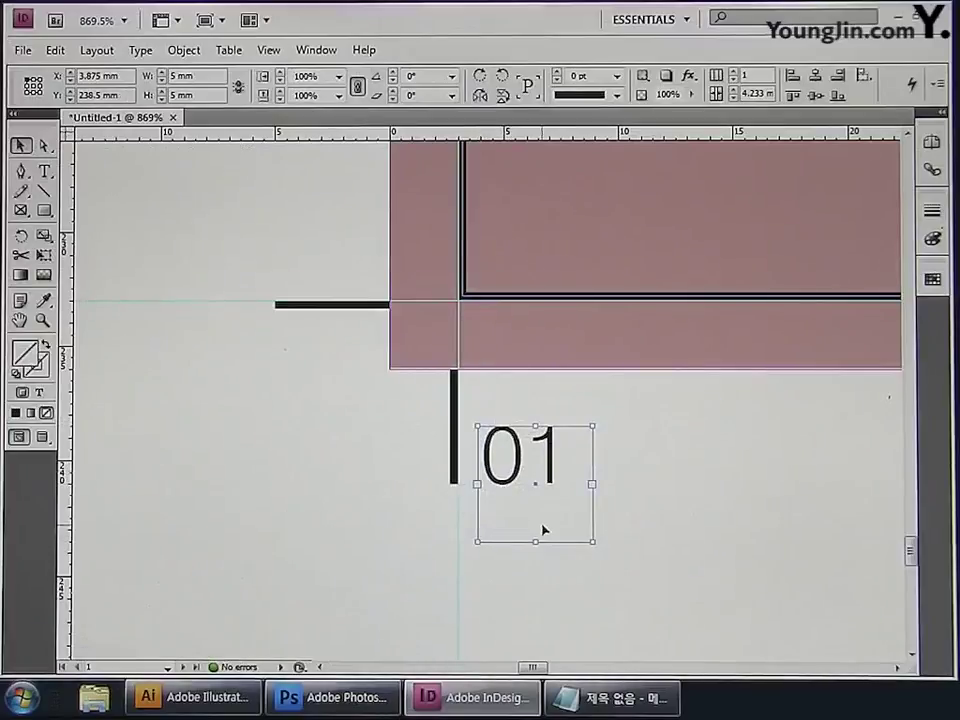
- Save the document as 01 in InDesign CS4 document format in the 작업 folder, replacing the existing file
{"action": "key", "text": "ctrl+0"}
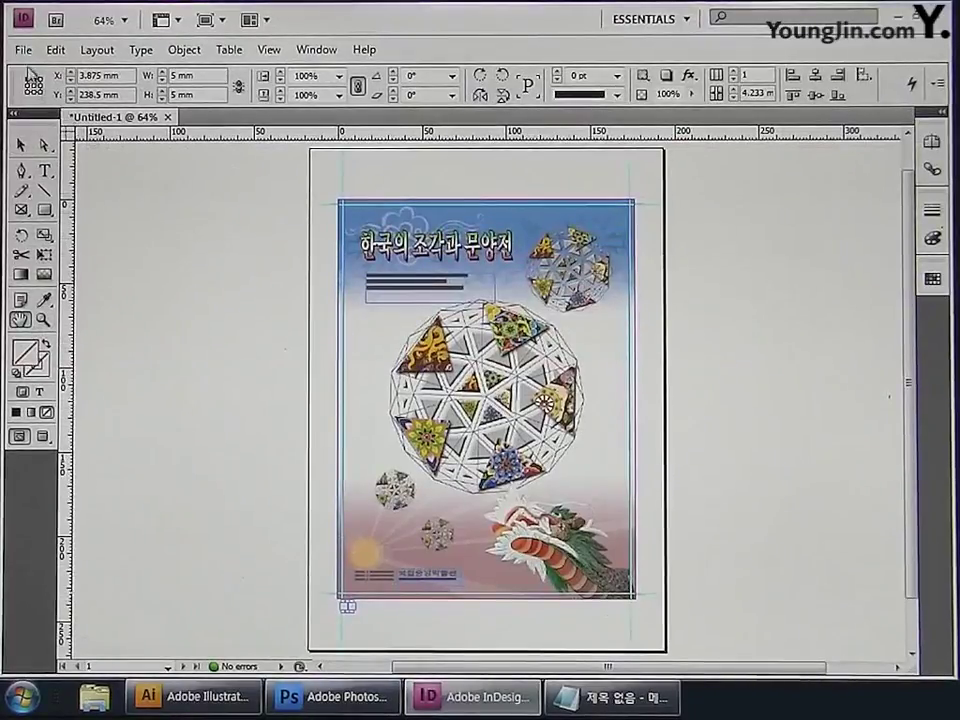
{"action": "left_click", "coordinate": [23, 50]}
{"action": "left_click", "coordinate": [30, 206]}
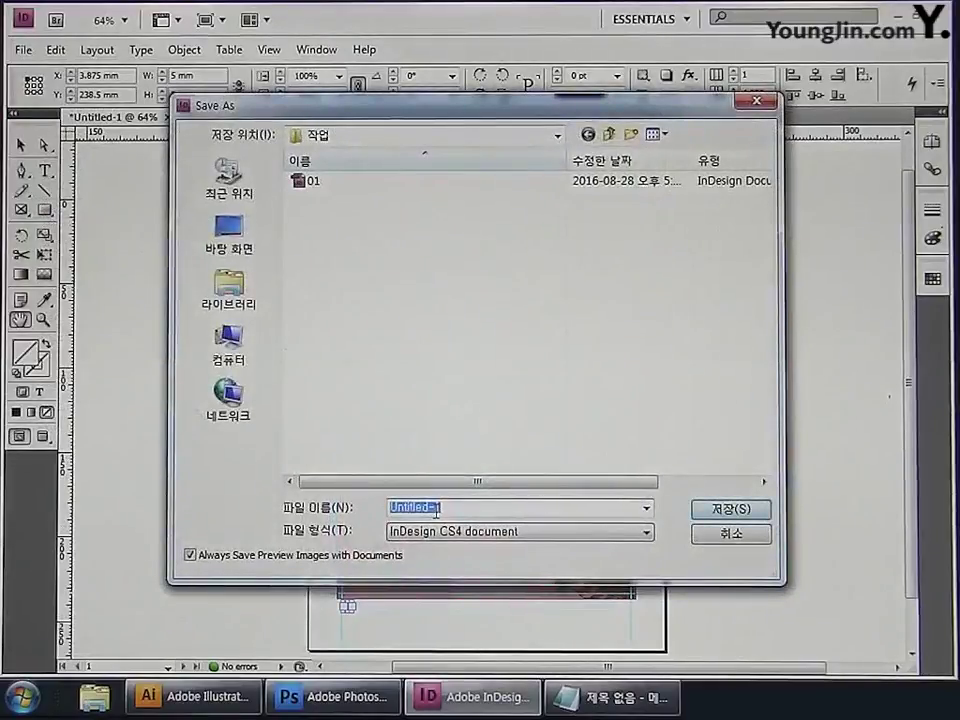
{"action": "type", "text": "01"}
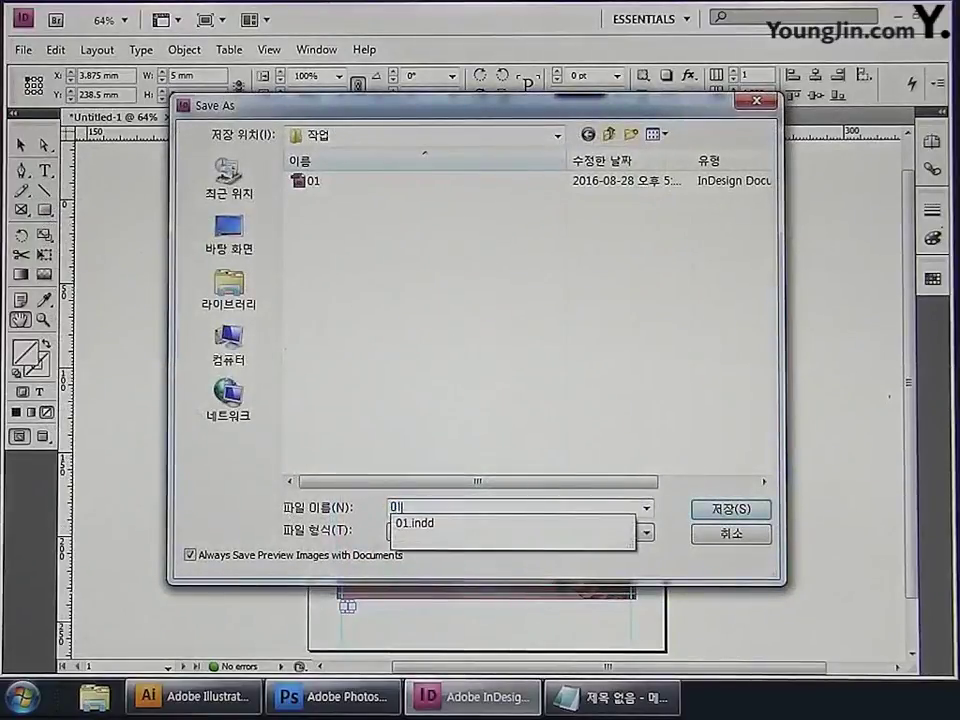
{"action": "key", "text": "Return"}
{"action": "key", "text": "Return"}
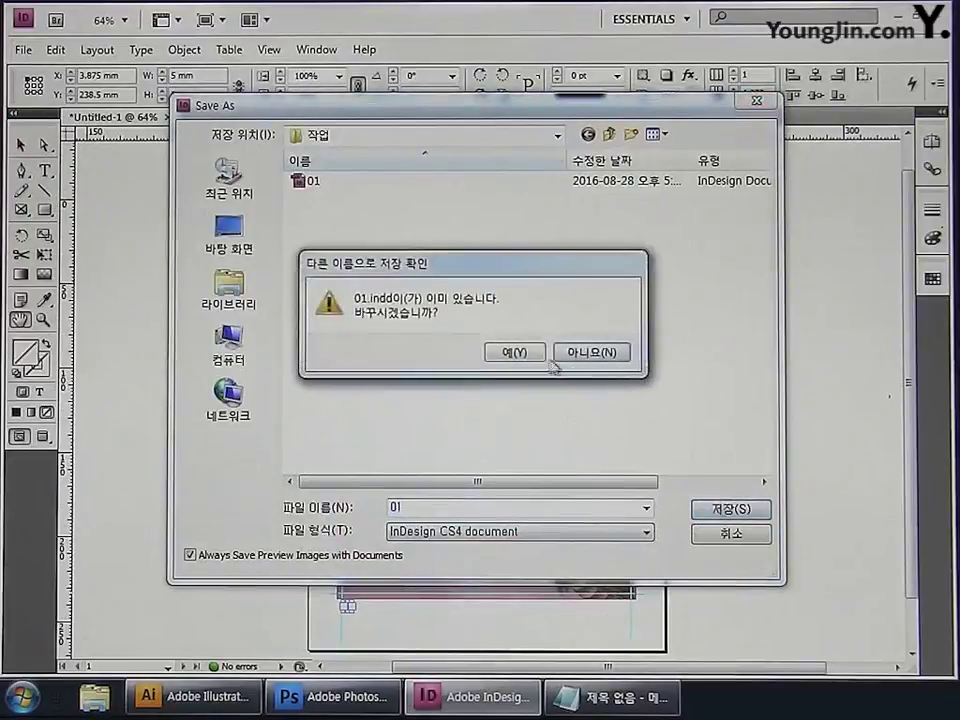
{"action": "left_click", "coordinate": [529, 358]}
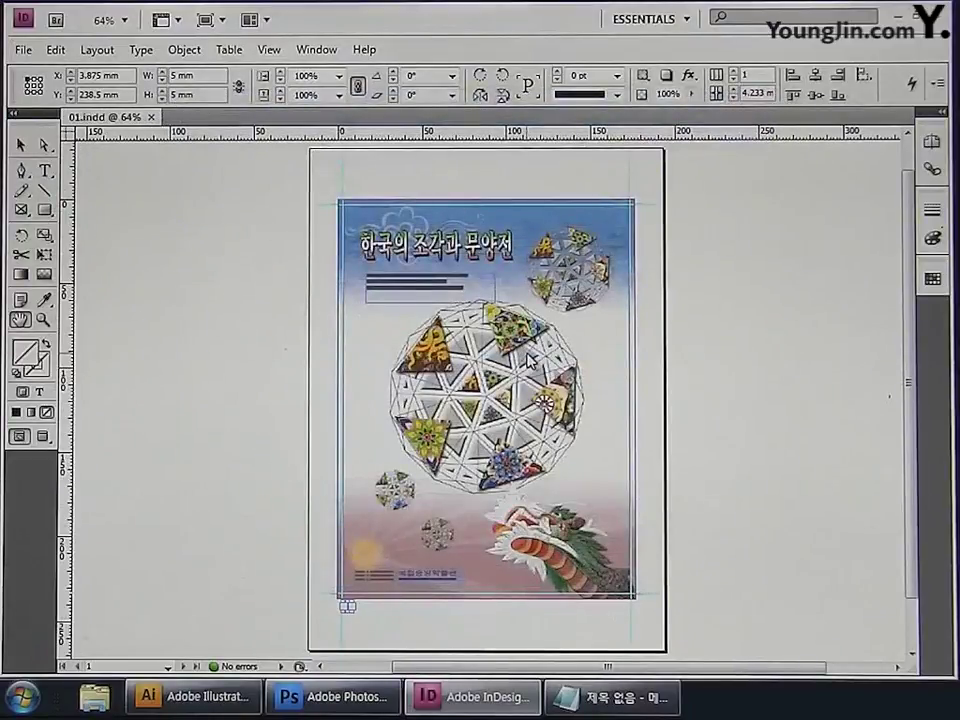